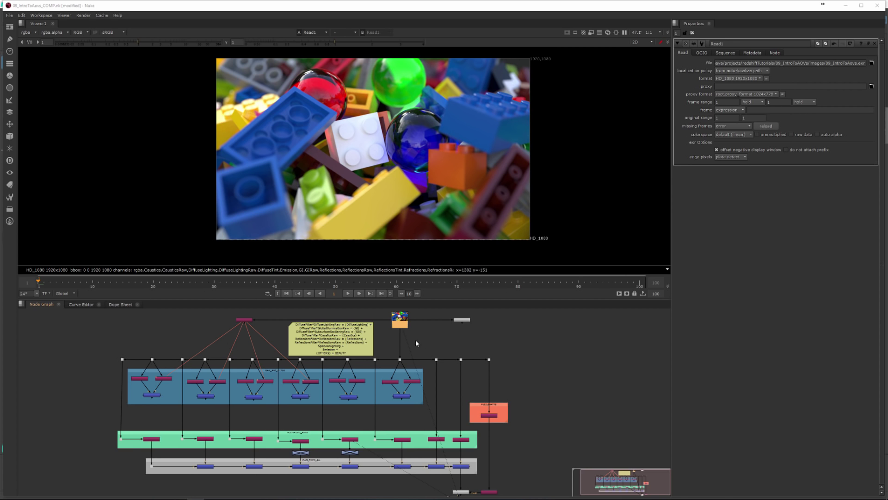
Display the LayerContactSheet node in the viewer to see all the AOV layers of the Read1 render
middle_drag(419, 335, 417, 340)
double_click(397, 328)
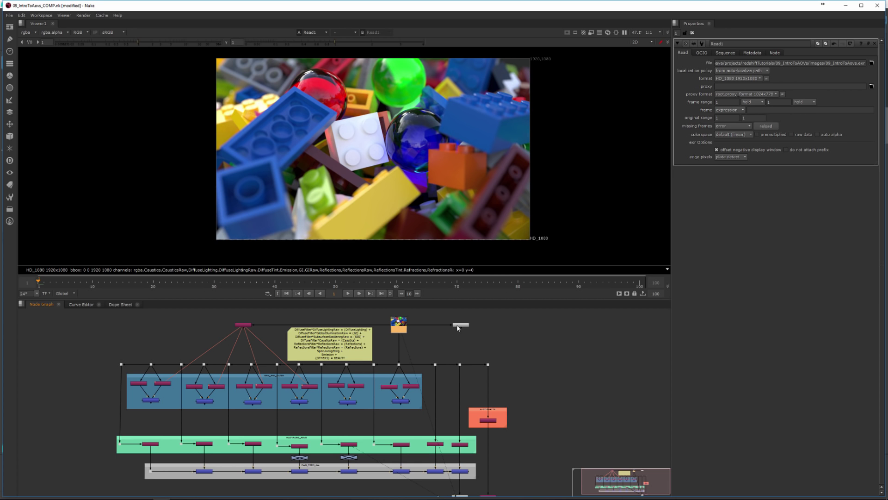
click(458, 325)
click(392, 329)
scroll(426, 345, up, 5)
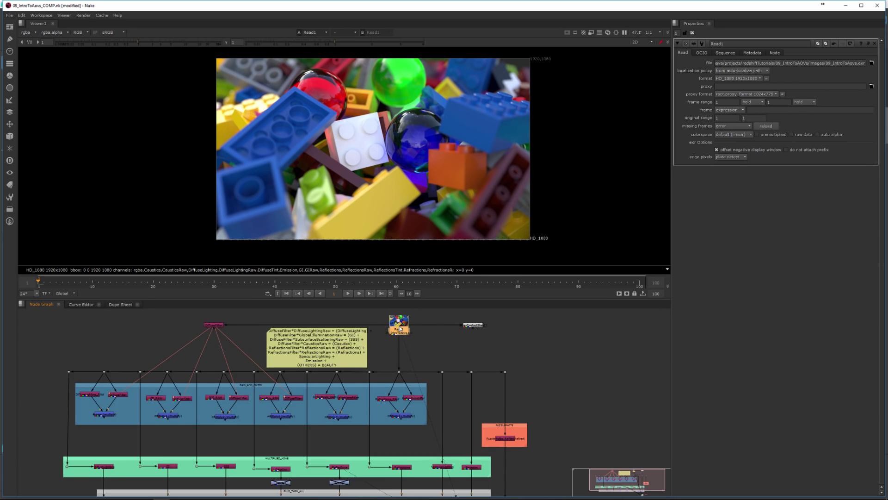
click(472, 370)
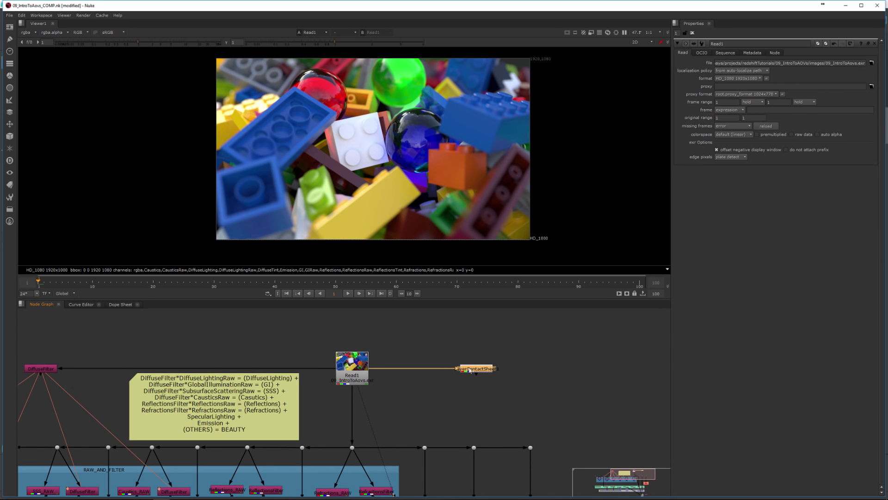
key(1)
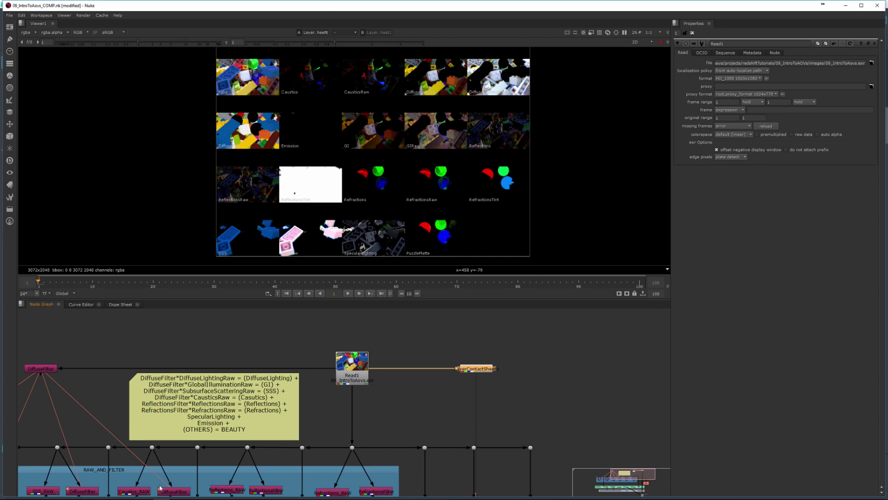
Switch to Maya and open the Redshift Render Settings for the Lego scene
click(145, 493)
click(180, 474)
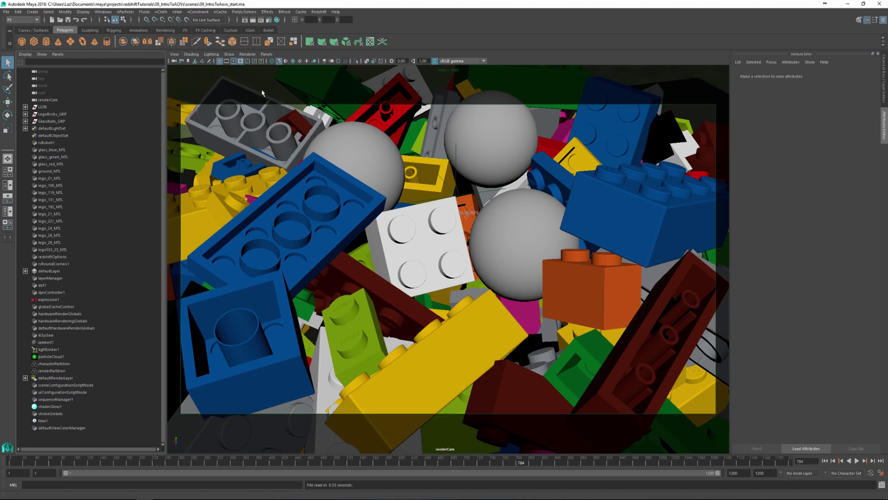
click(269, 20)
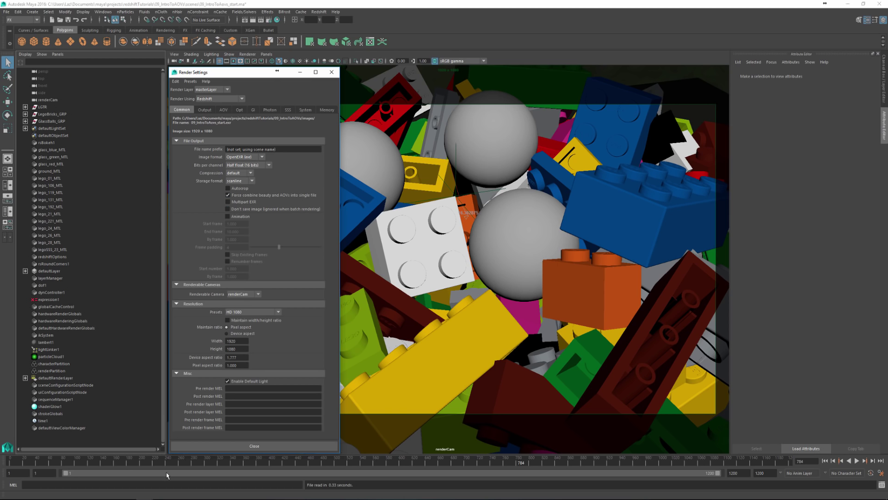
Switch back to Nuke and examine the overall layout of the AOV compositing node graph
click(162, 499)
click(192, 479)
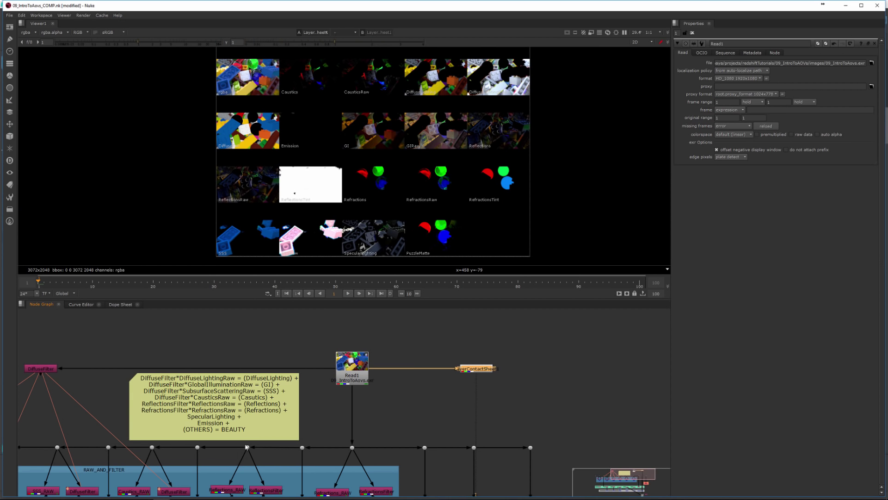
scroll(433, 403, down, 4)
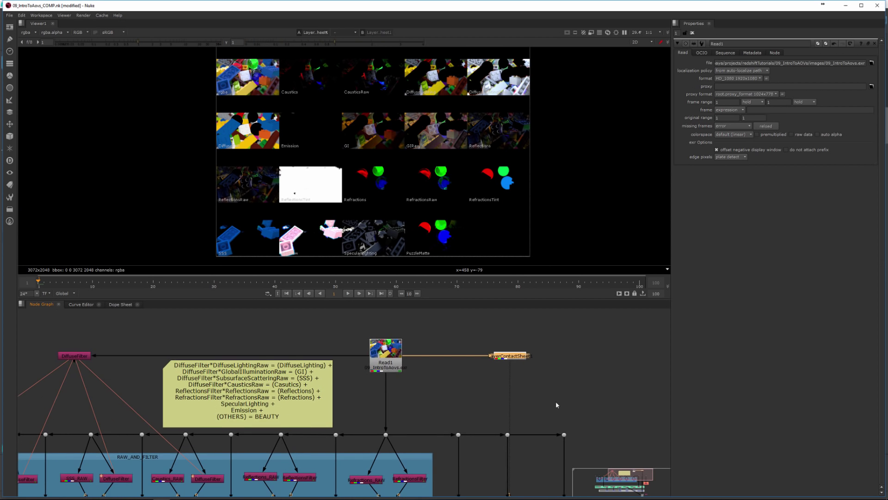
scroll(456, 382, down, 4)
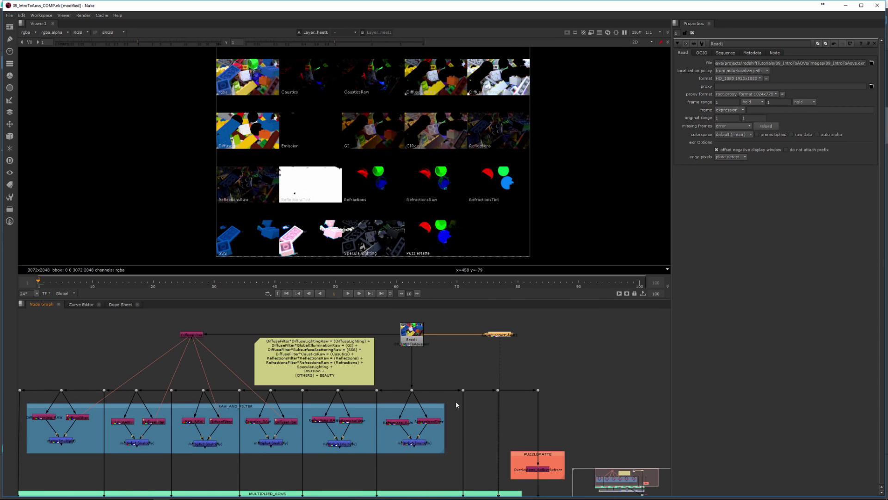
scroll(488, 412, down, 3)
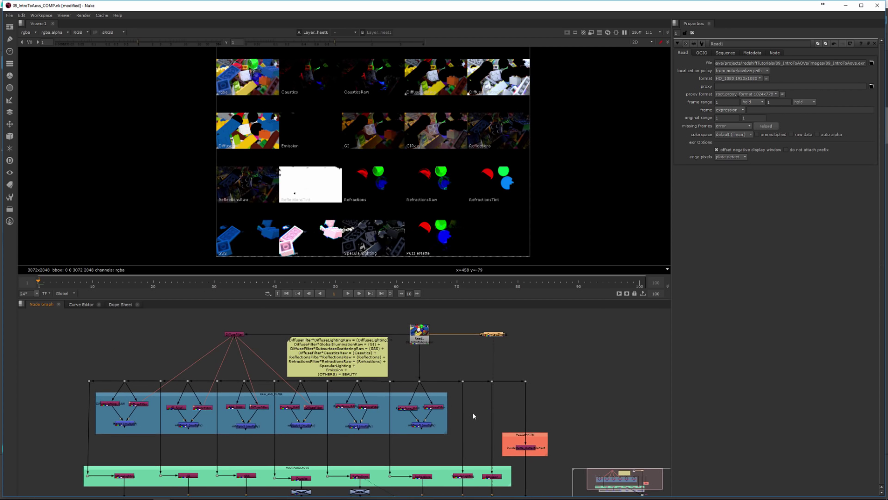
scroll(464, 417, down, 2)
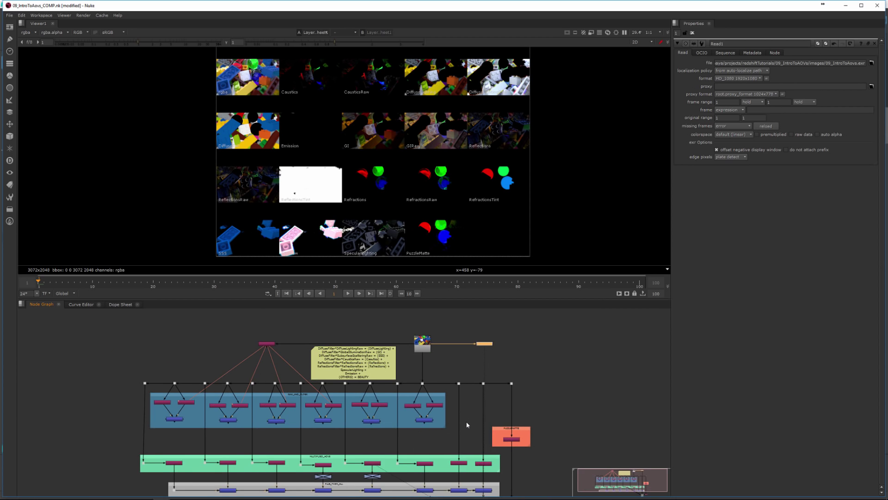
Select all the nodes inside the RAW_AND_FILTER group of the node graph
scroll(381, 436, up, 3)
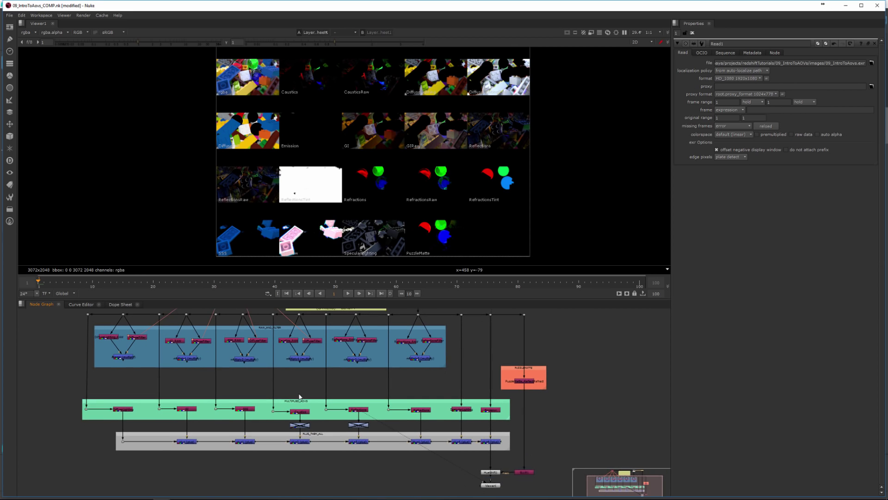
scroll(352, 406, up, 1)
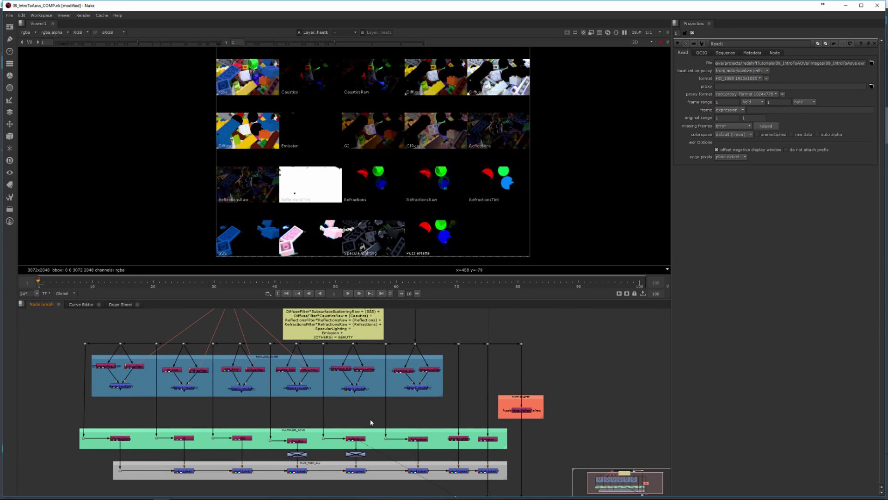
scroll(365, 416, up, 1)
scroll(163, 444, up, 1)
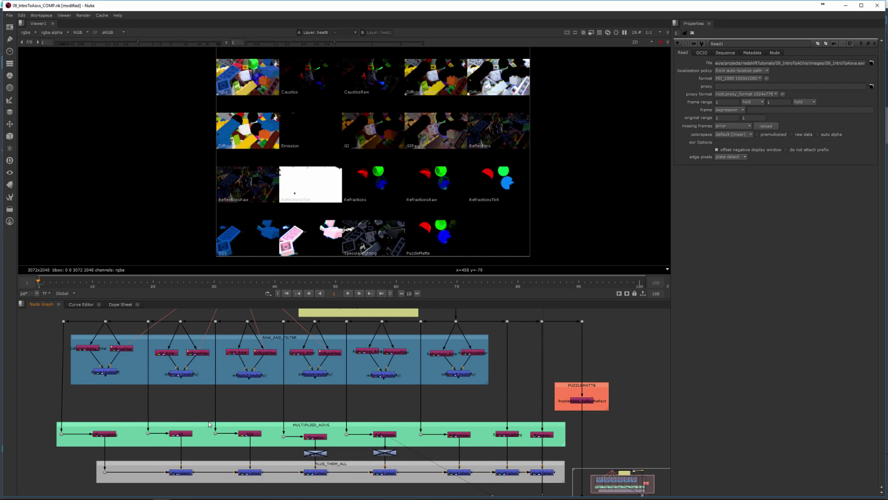
middle_drag(209, 424, 212, 436)
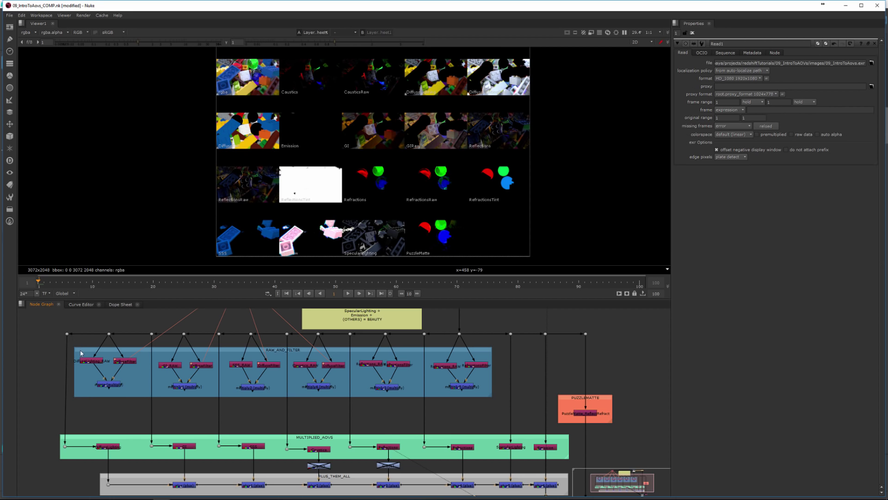
drag(71, 343, 504, 416)
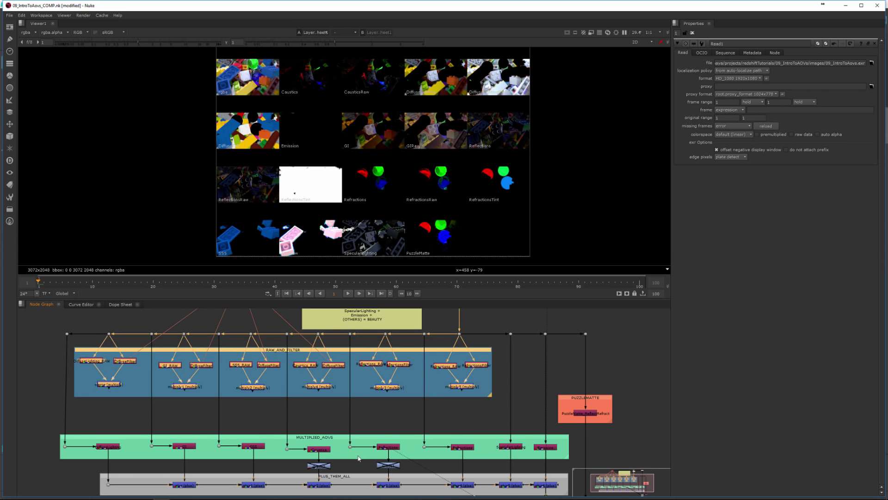
View the DiffuseLighting and GI passes from the MULTIPLIED_AOVS group in turn
middle_drag(187, 402, 175, 312)
scroll(143, 347, up, 3)
middle_drag(101, 387, 190, 396)
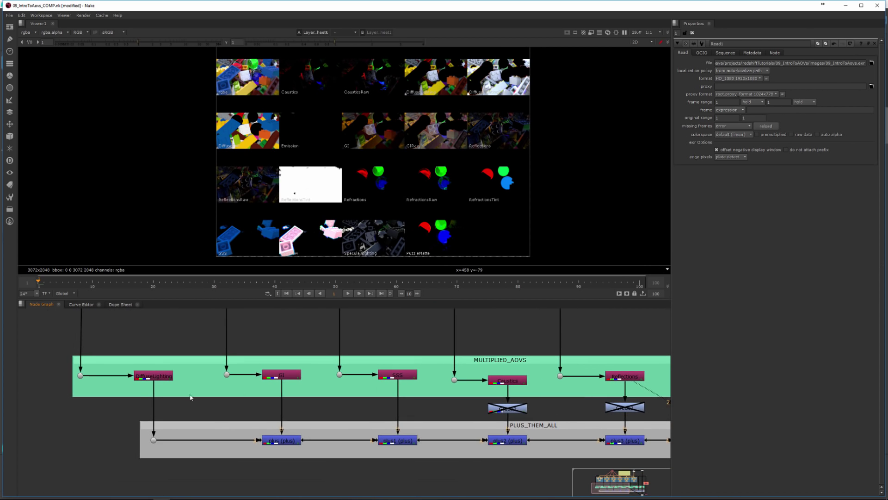
click(162, 378)
key(1)
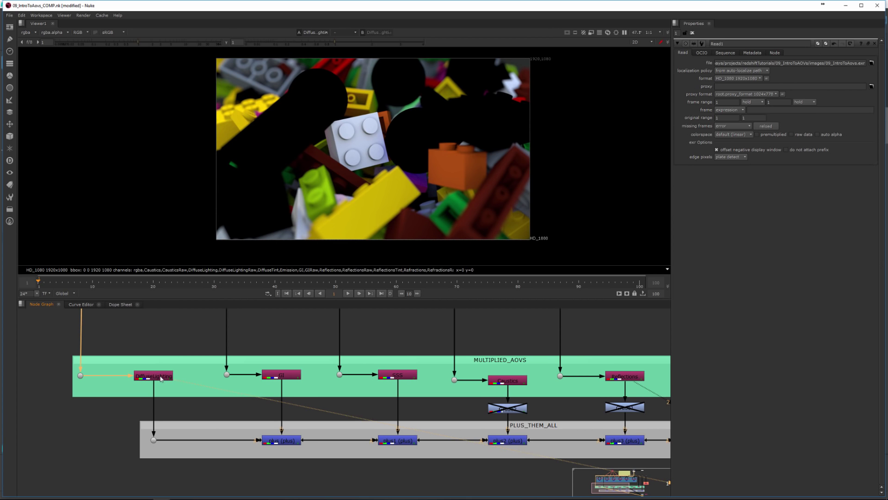
click(262, 377)
middle_drag(262, 377, 235, 383)
key(1)
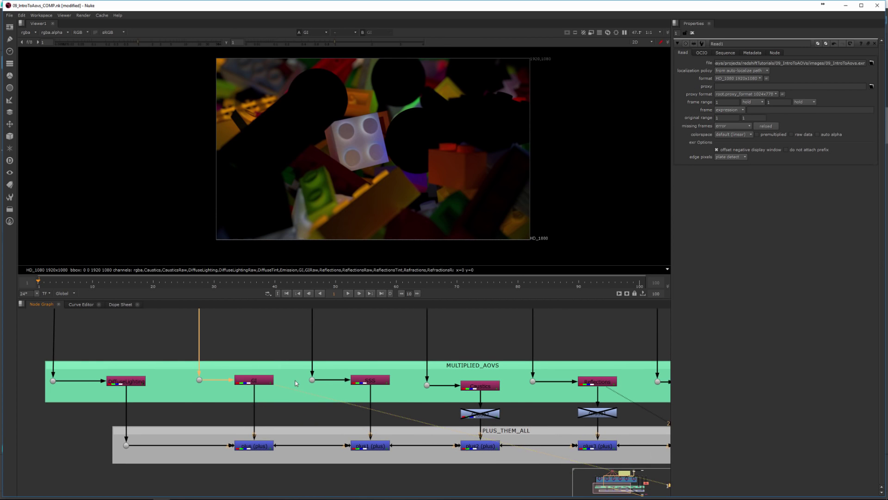
View the SSS and Caustics passes from the MULTIPLIED_AOVS group in turn
middle_drag(295, 380, 221, 394)
click(297, 389)
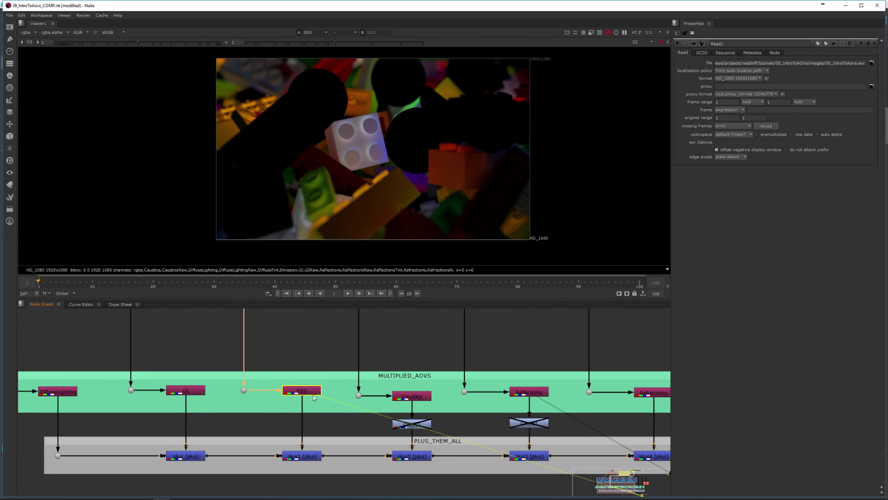
key(1)
middle_drag(334, 391, 299, 396)
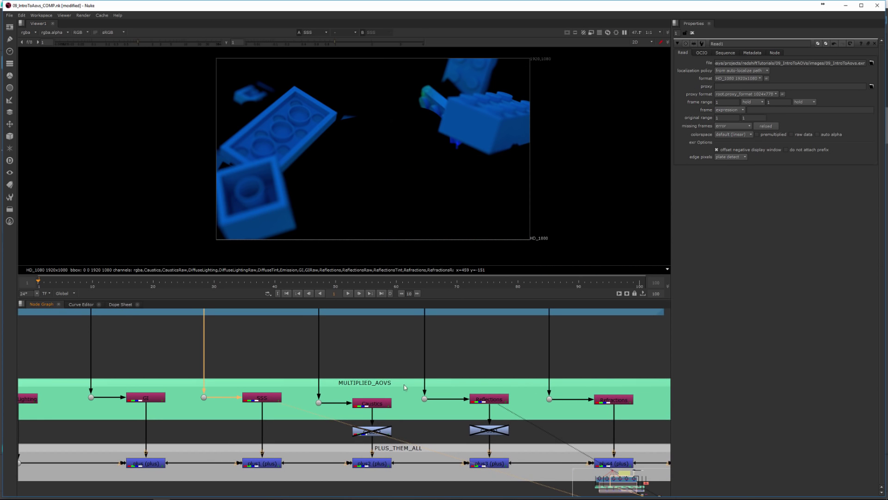
middle_drag(376, 374, 337, 372)
click(342, 402)
key(1)
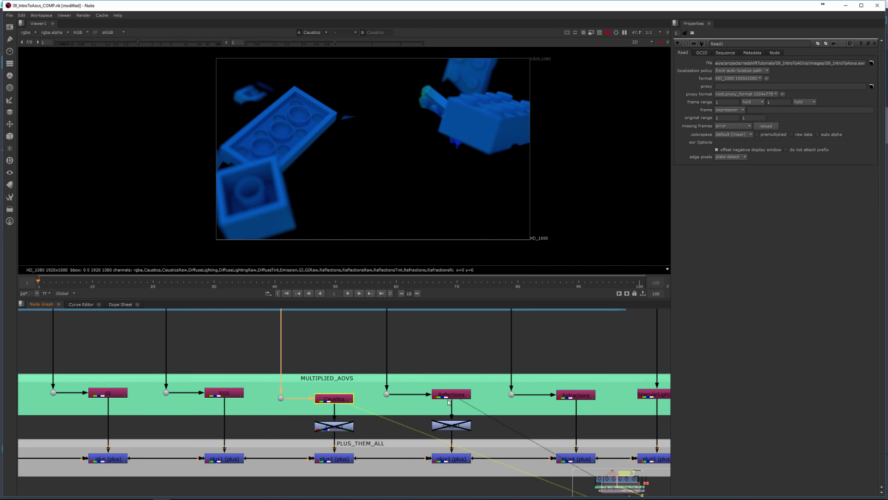
View the Reflections and Refractions passes from the MULTIPLIED_AOVS group in turn
middle_drag(472, 397, 388, 389)
click(428, 399)
key(1)
click(456, 396)
key(1)
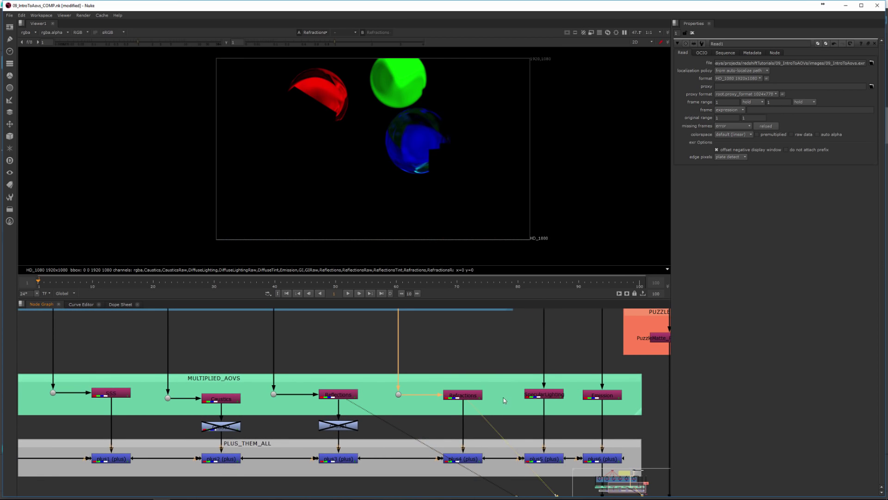
View the SpecularLighting and Emission passes from the MULTIPLIED_AOVS group in turn
middle_drag(505, 400, 459, 399)
middle_drag(422, 356, 389, 355)
click(457, 393)
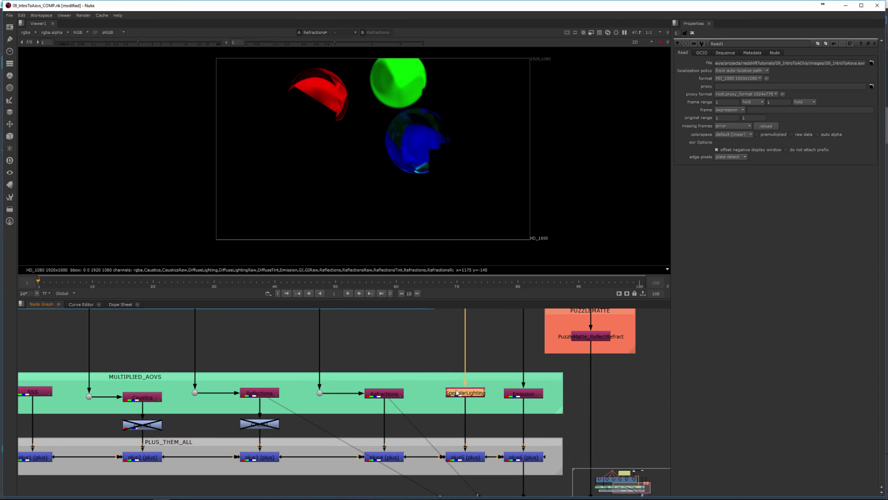
key(1)
middle_drag(527, 403, 505, 403)
click(503, 400)
key(1)
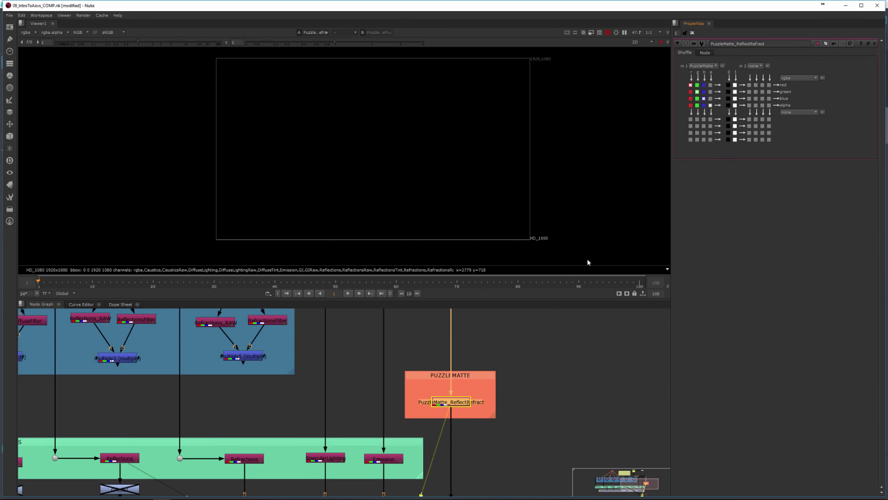
Examine the PuzzleMatte_ReflectRefract shuffle node and its matte in the viewer
click(500, 358)
middle_drag(503, 364, 516, 356)
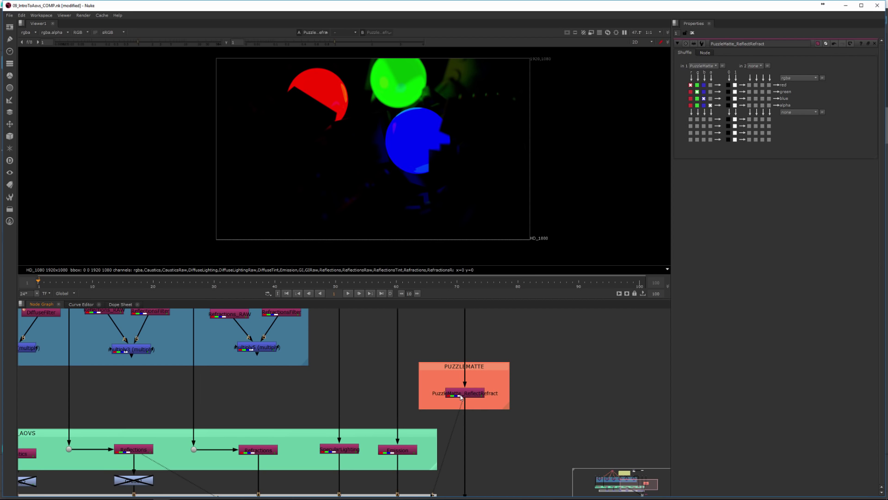
click(462, 397)
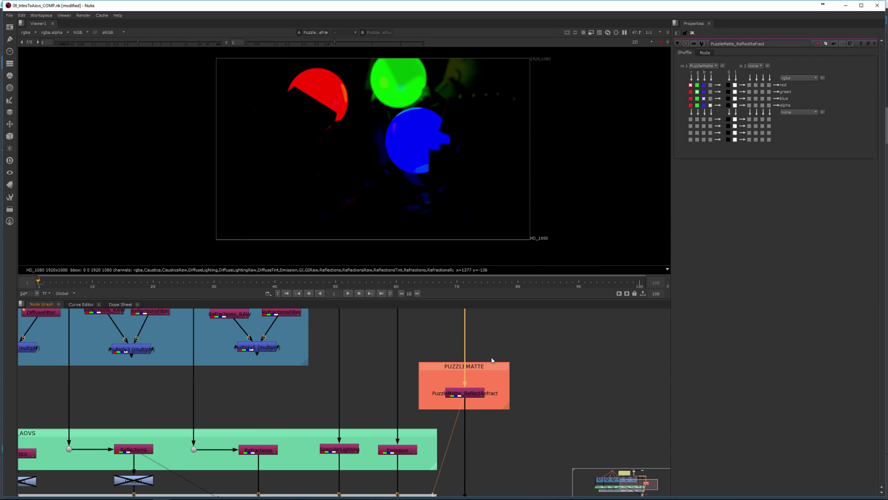
Display the original Read1 beauty render in the viewer again
scroll(491, 360, down, 1)
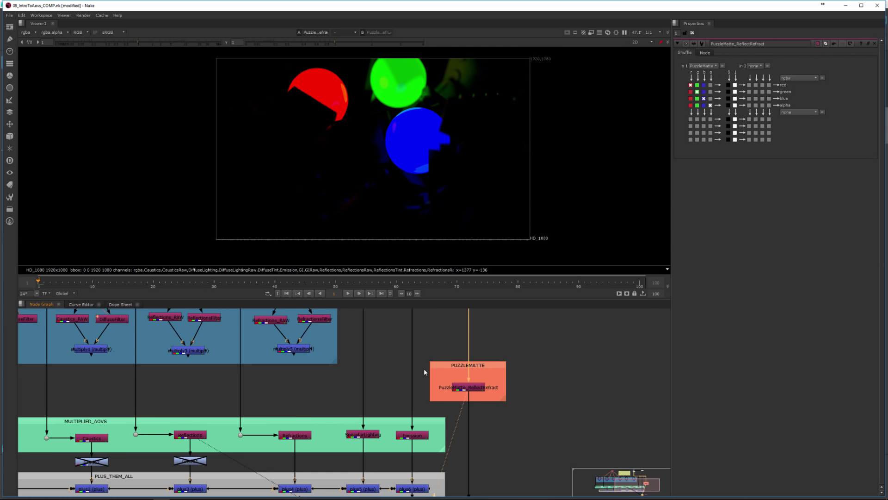
scroll(424, 372, down, 1)
middle_drag(388, 351, 442, 407)
scroll(425, 357, down, 1)
middle_drag(424, 357, 570, 317)
click(388, 377)
key(1)
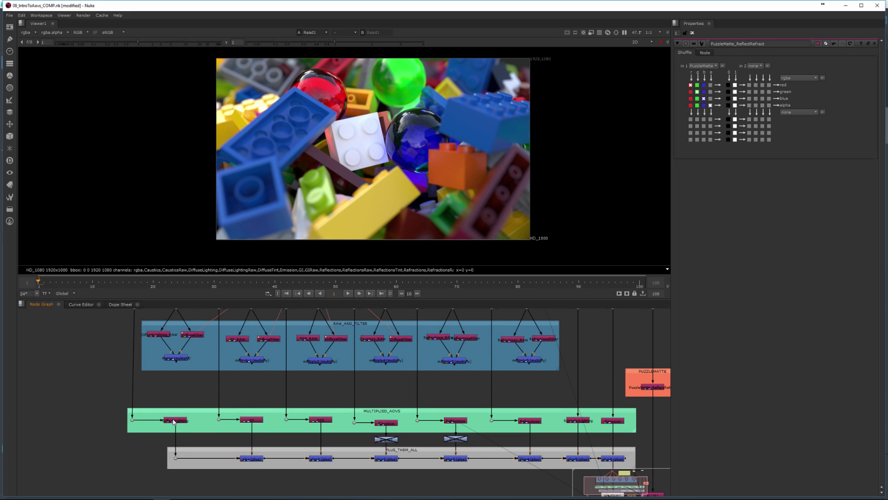
Open the DiffuseLighting shuffle node's properties and check the layers available for its first input
click(177, 420)
click(701, 65)
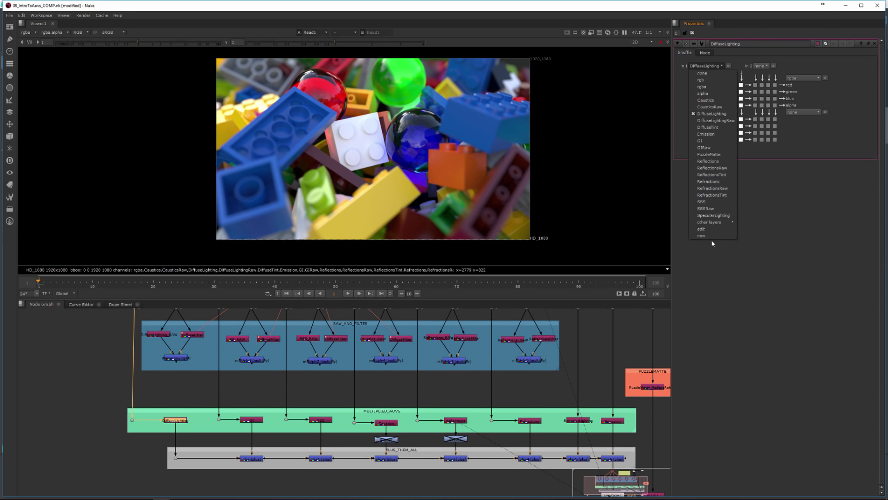
click(704, 68)
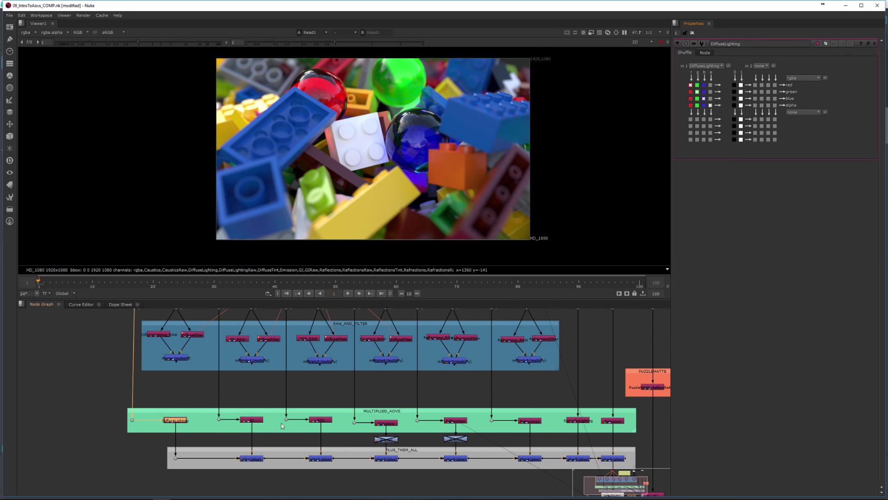
View the accumulated result after the GI and SSS plus merges in the PLUS_THEM_ALL group in turn
middle_drag(438, 401, 504, 364)
scroll(448, 366, up, 2)
scroll(450, 370, down, 1)
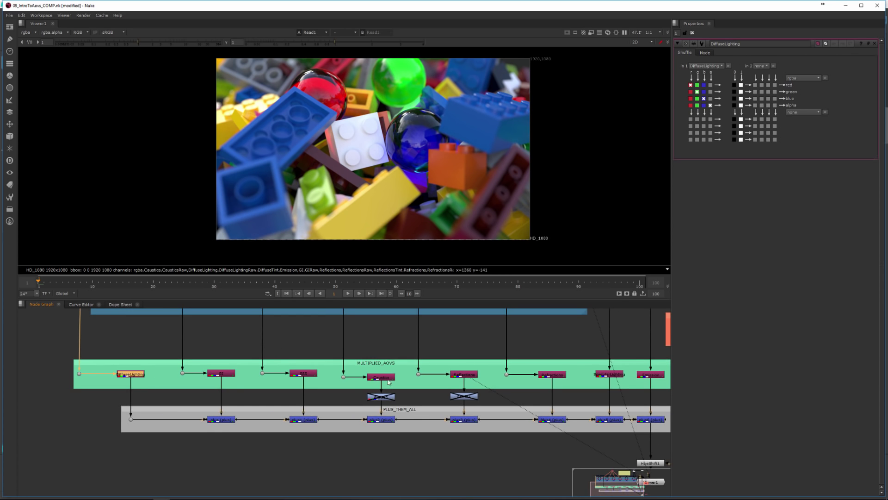
middle_drag(402, 371, 366, 368)
click(191, 418)
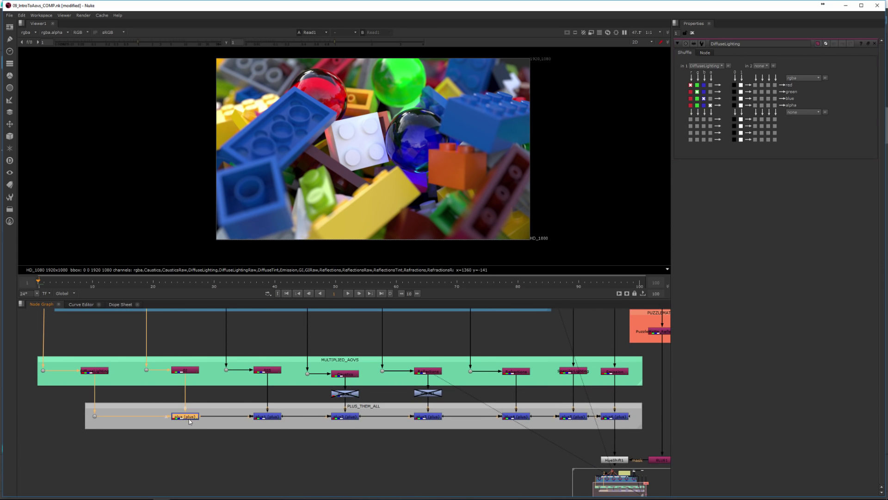
key(1)
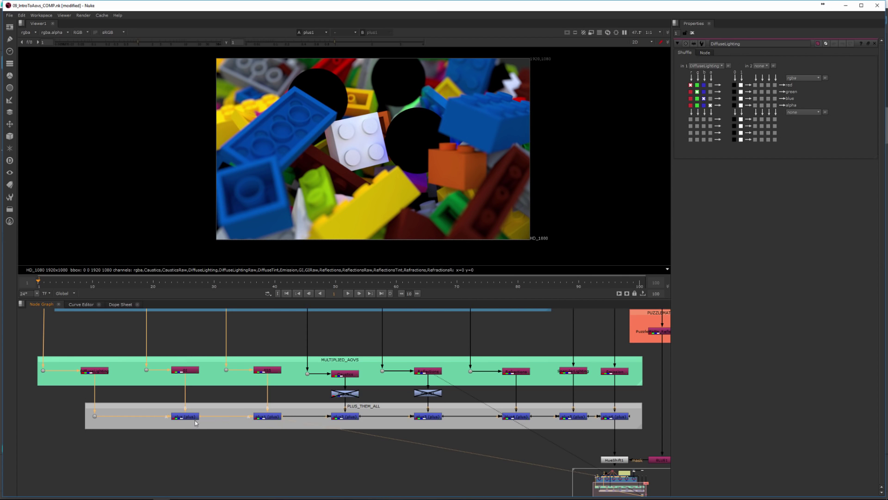
click(181, 418)
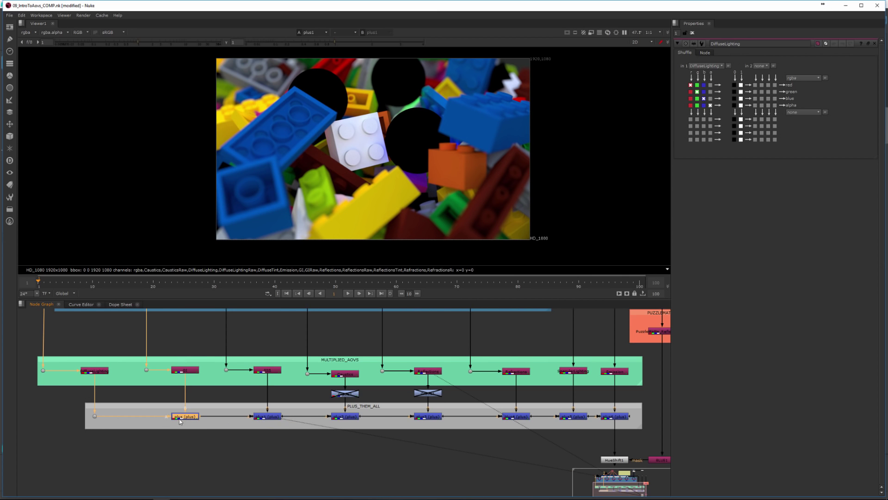
key(1)
click(274, 418)
key(1)
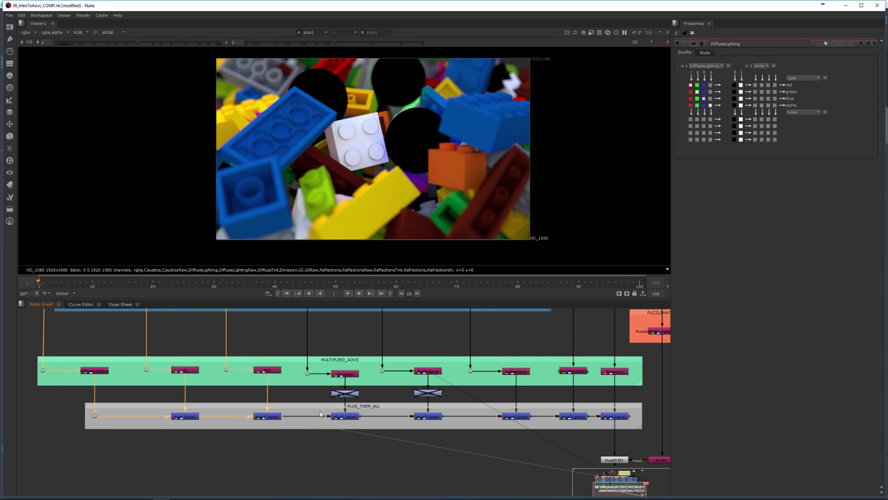
View the accumulated result after the plus2 and plus3 merges that add Caustics and Reflections
middle_drag(404, 407, 340, 404)
click(283, 417)
key(1)
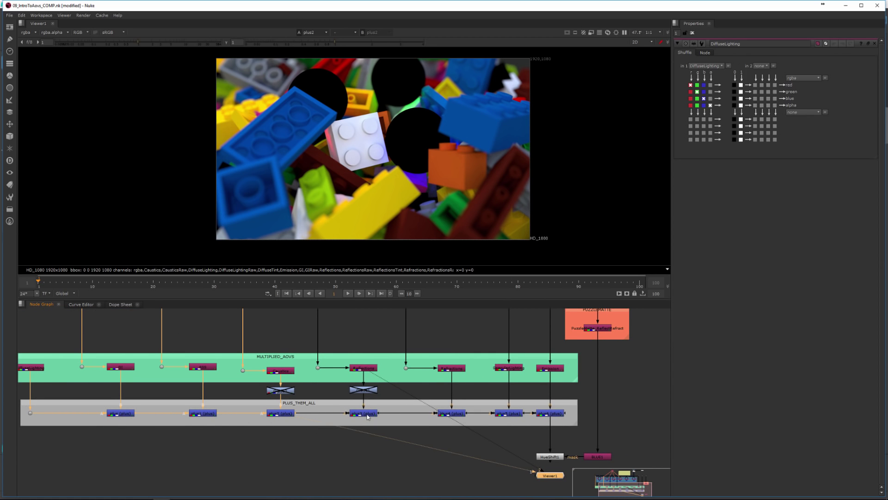
click(359, 414)
key(1)
middle_drag(456, 414, 389, 412)
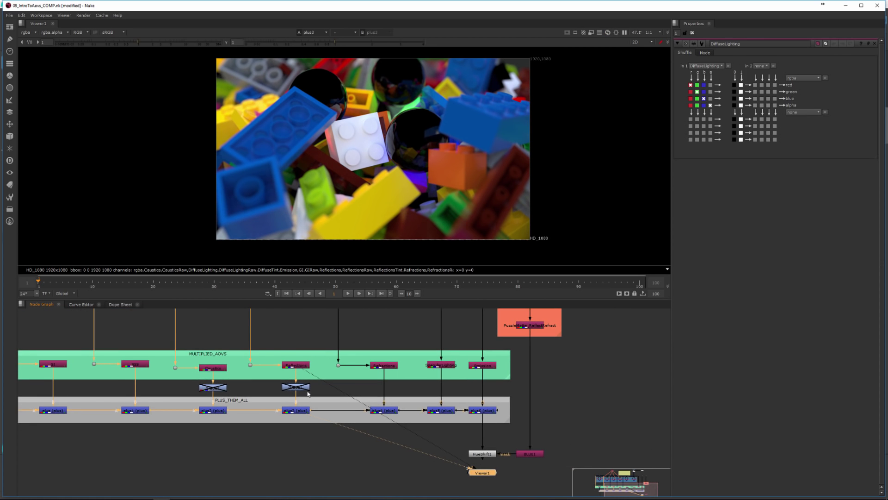
View the plus4, plus5 and plus6 merges in turn as Refractions, SpecularLighting and Emission are added
click(387, 411)
key(1)
click(438, 412)
key(1)
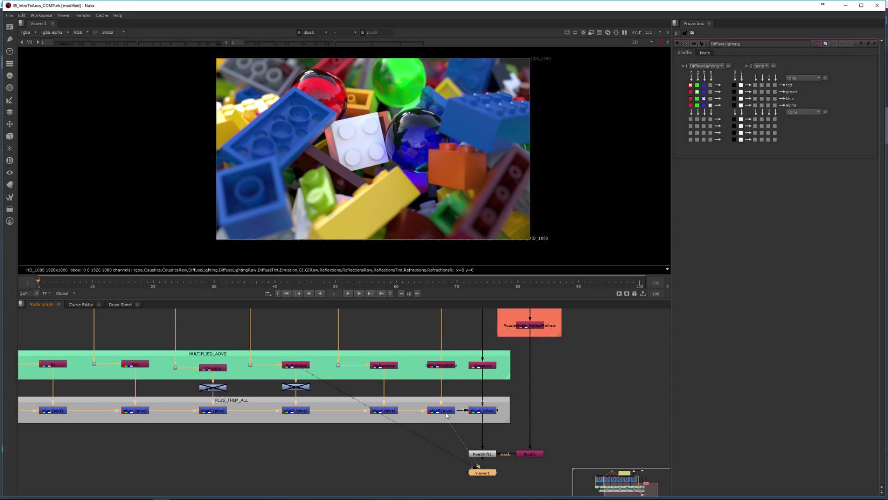
middle_drag(489, 413, 425, 409)
click(425, 409)
key(1)
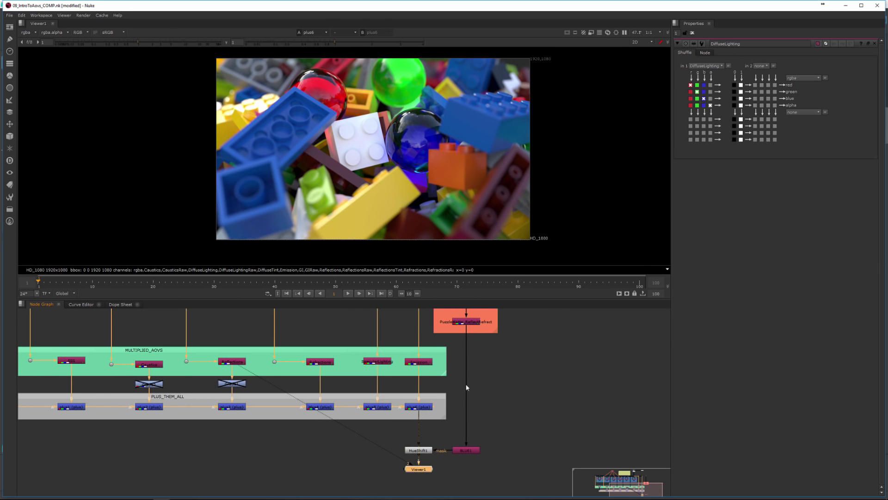
Open the properties of plus6, the last merge in the PLUS_THEM_ALL group
scroll(450, 383, down, 3)
middle_drag(417, 335, 438, 420)
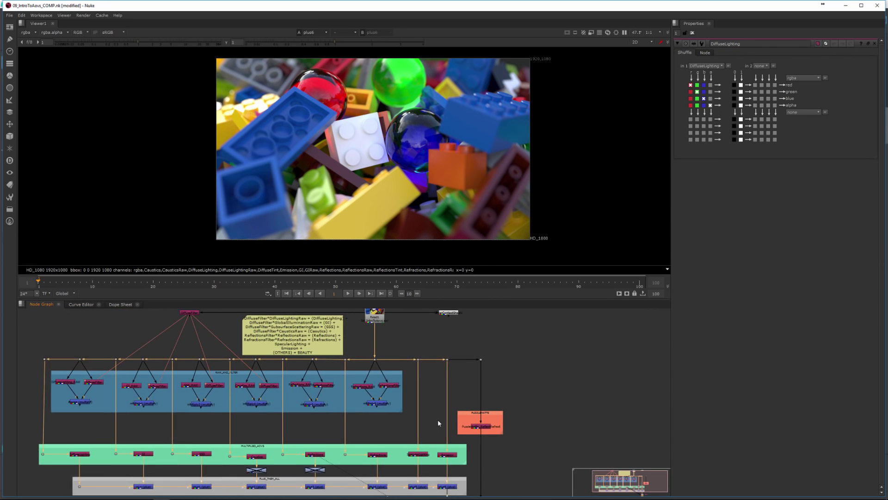
scroll(438, 420, down, 1)
click(446, 481)
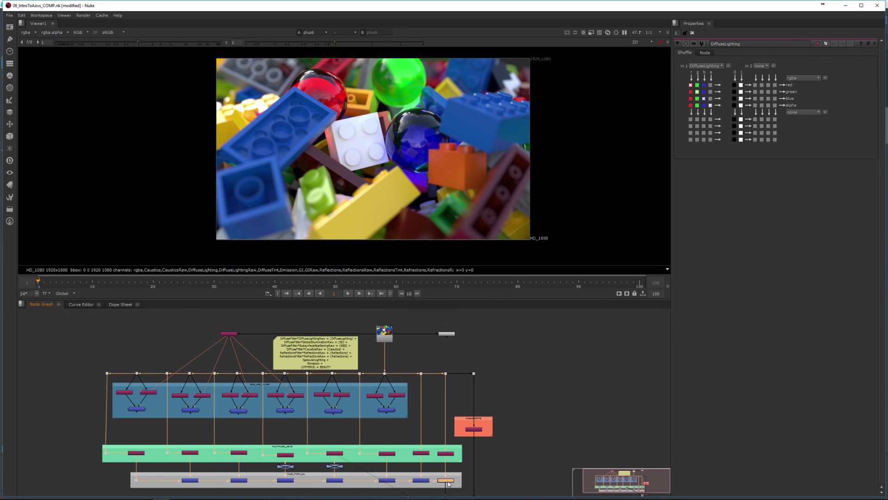
double_click(447, 481)
Compare the original Read1 beauty with the plus6 result by switching between them in the viewer
click(382, 333)
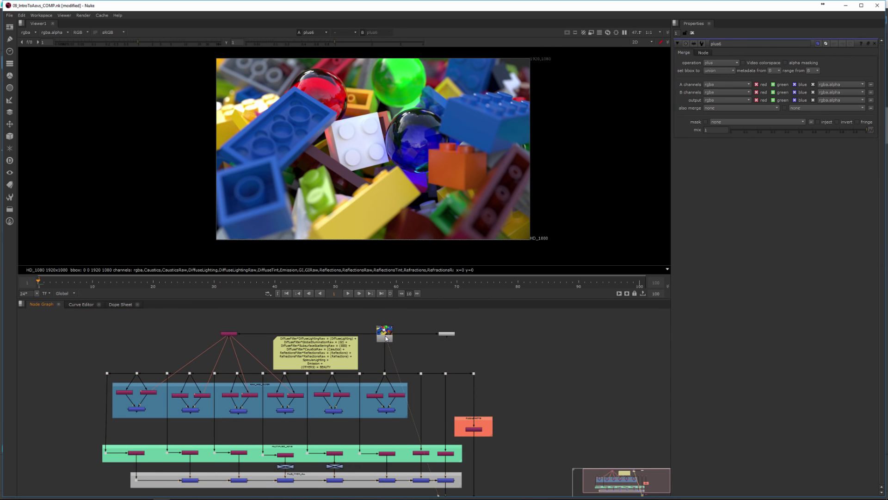
key(1)
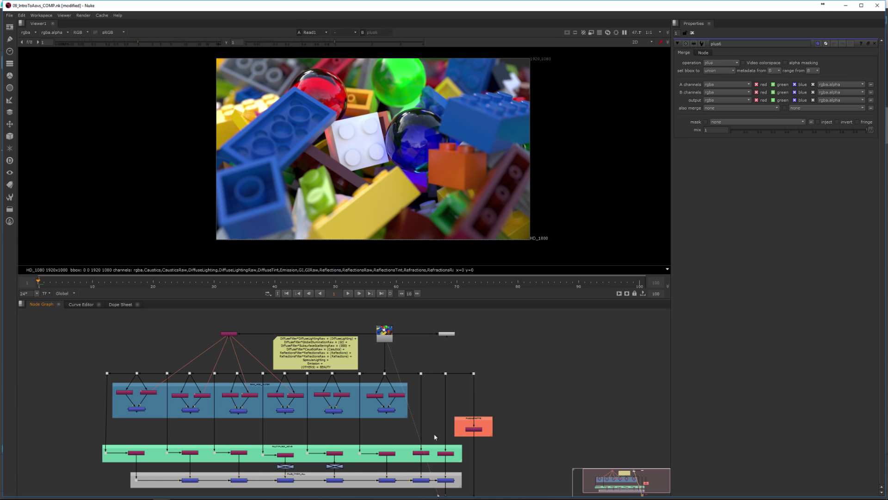
click(447, 481)
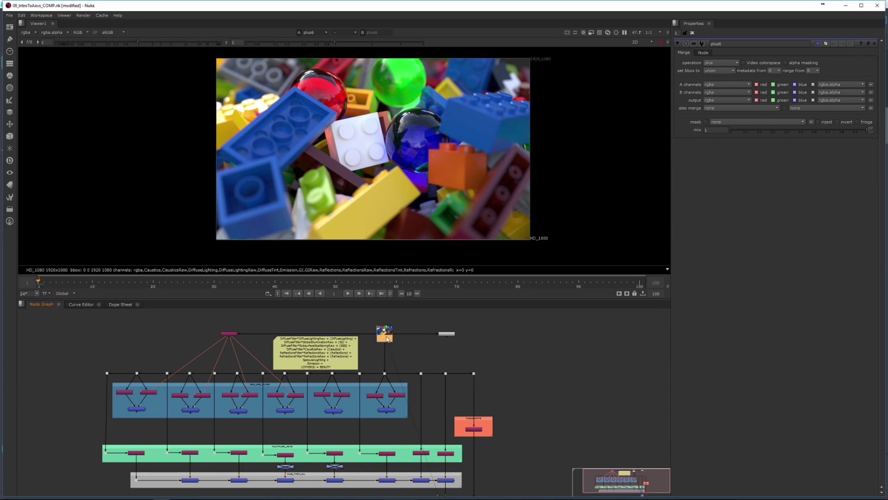
key(1)
key(1)
key(2)
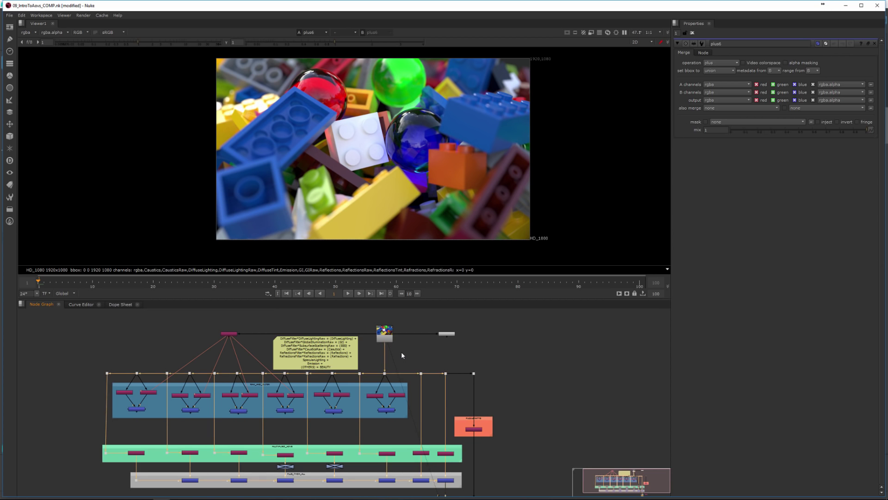
middle_drag(401, 351, 401, 348)
key(1)
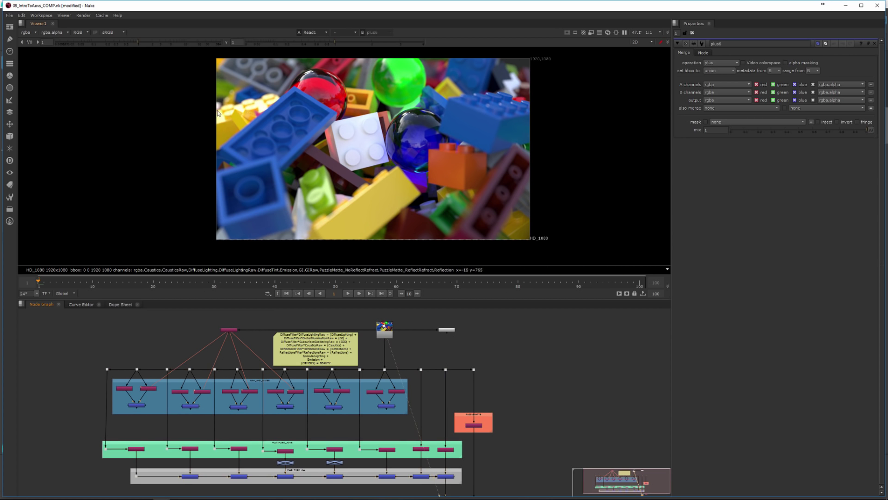
key(2)
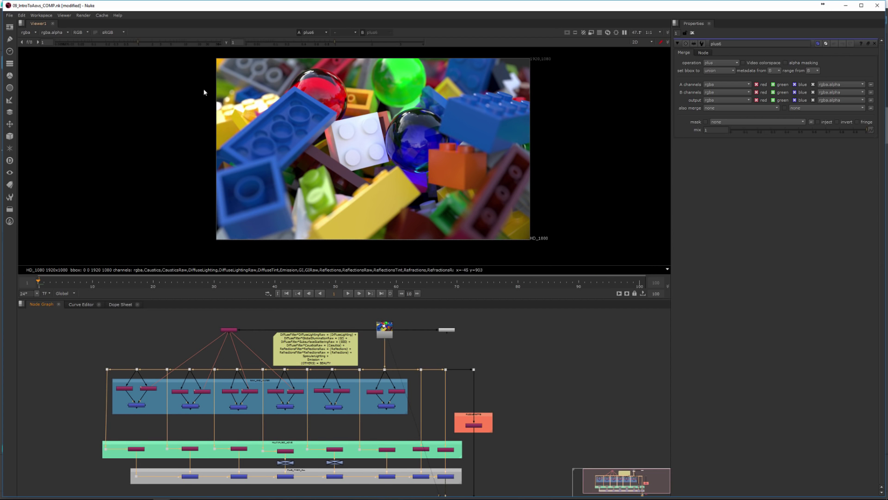
key(1)
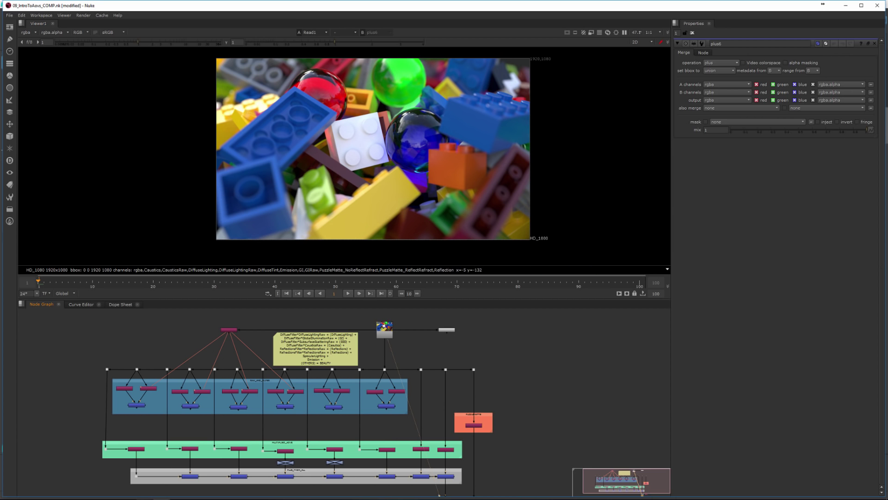
Switch to Maya and check Max Subsample Intensity in the Redshift Output render settings
mouse_move(145, 498)
click(181, 477)
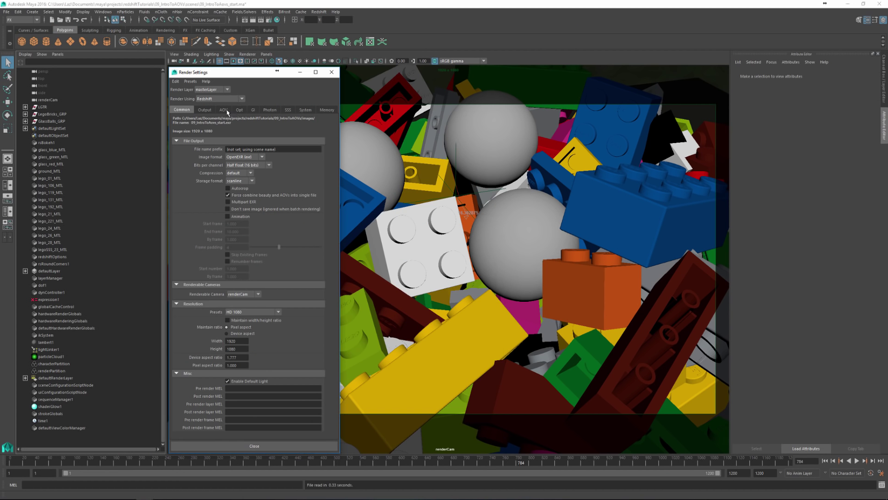
click(204, 110)
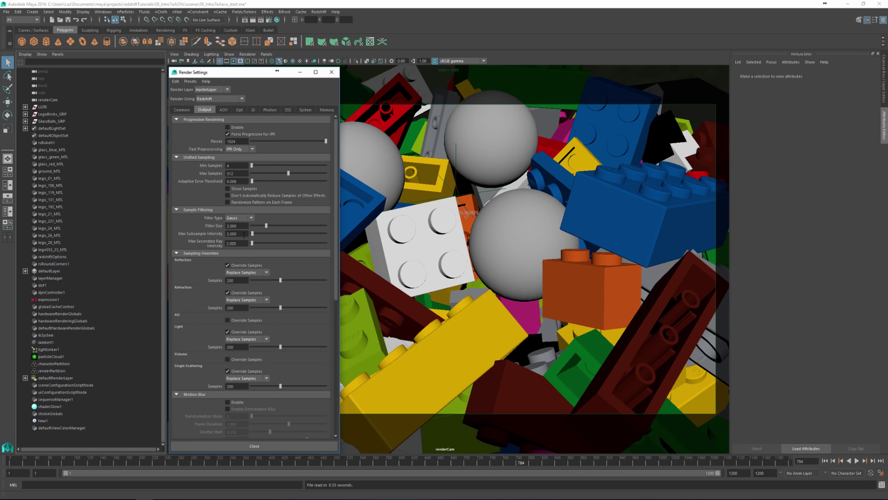
drag(244, 235, 215, 233)
Switch back to Nuke and examine the bright highlight on the blue glass ball in the Read1 beauty
click(161, 499)
click(193, 484)
middle_drag(392, 374, 381, 387)
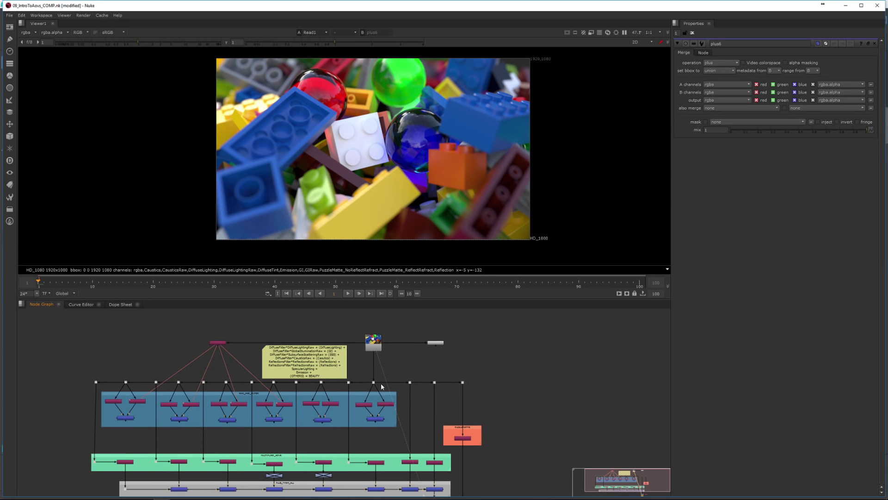
scroll(382, 387, up, 5)
scroll(388, 165, up, 5)
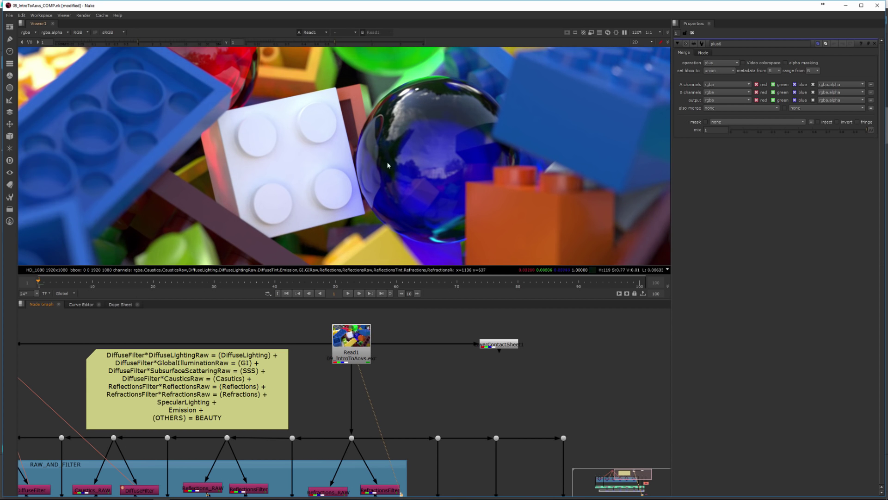
middle_drag(401, 101, 387, 176)
scroll(387, 175, up, 5)
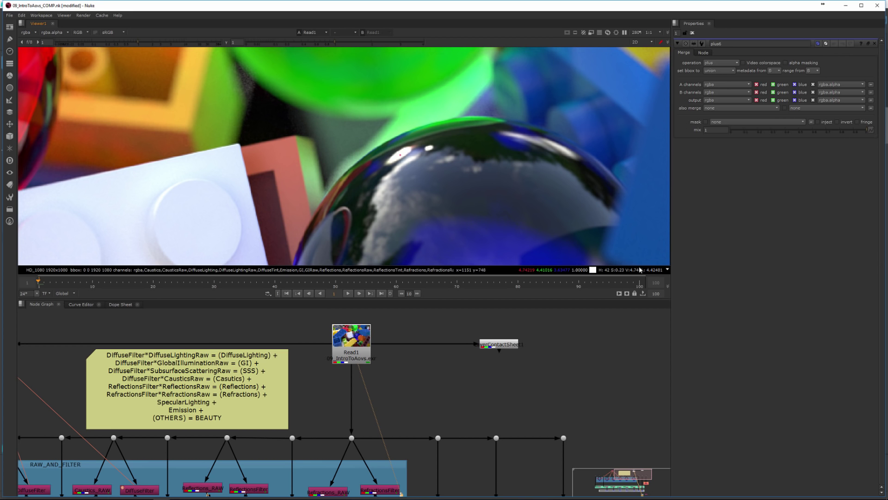
Examine the same glass ball highlight in the SpecularLighting pass from the MULTIPLIED_AOVS group
scroll(454, 396, down, 3)
middle_drag(442, 471, 415, 335)
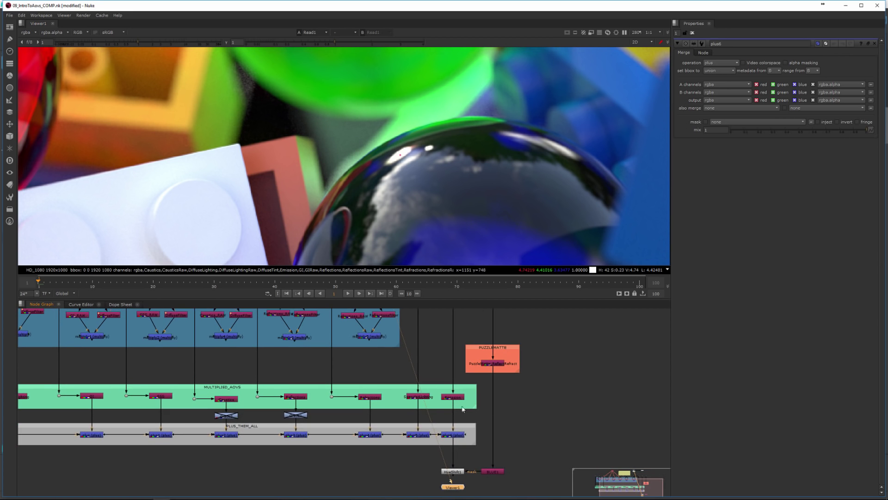
scroll(410, 400, up, 3)
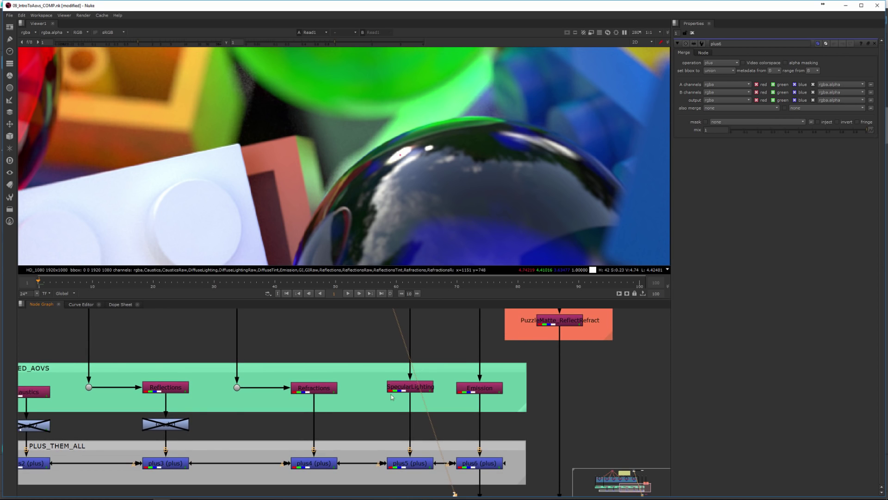
click(406, 390)
key(1)
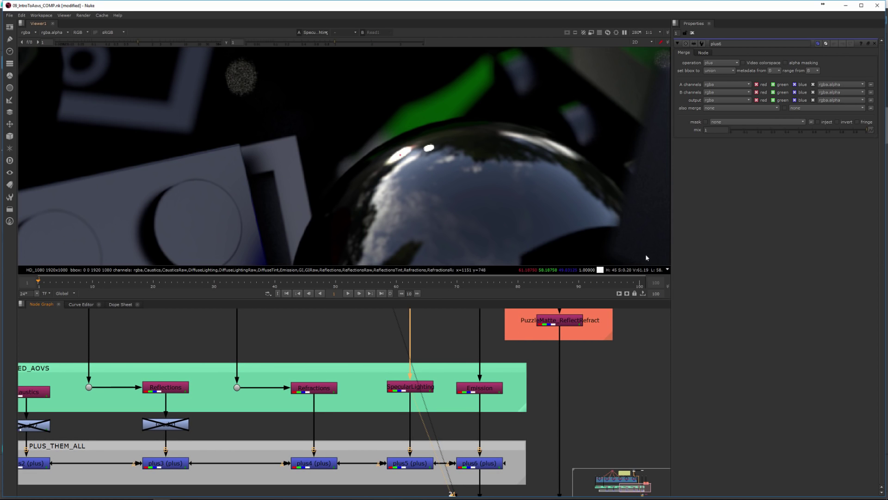
scroll(418, 377, down, 6)
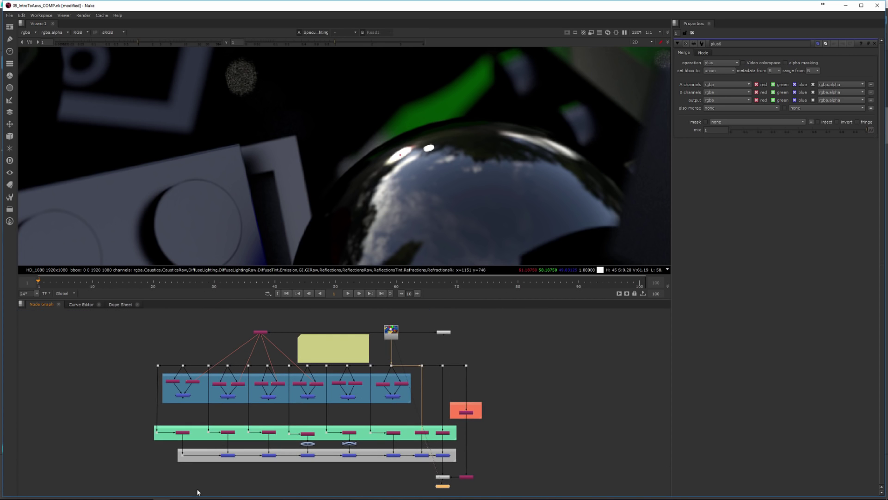
Switch to Maya and check Max Secondary Ray Intensity and the AOV clamping Max Value in the Redshift render settings
mouse_move(197, 491)
click(185, 474)
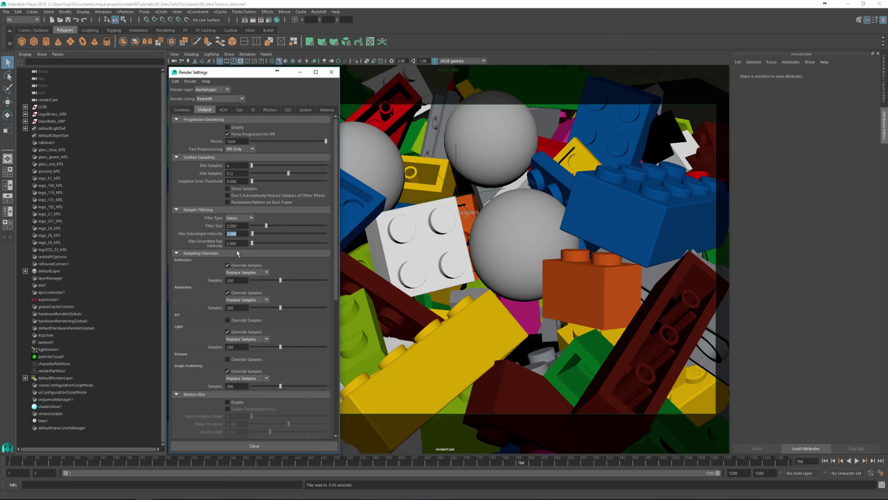
drag(240, 243, 218, 245)
click(225, 111)
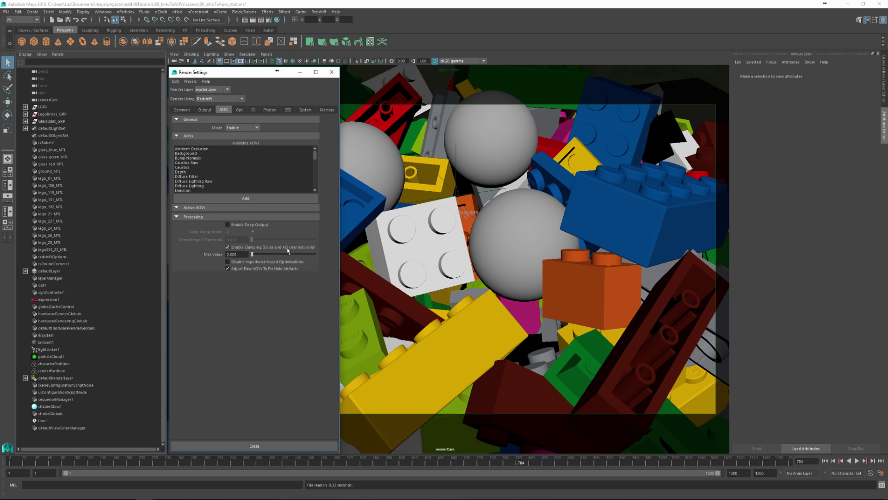
drag(247, 255, 191, 257)
click(204, 110)
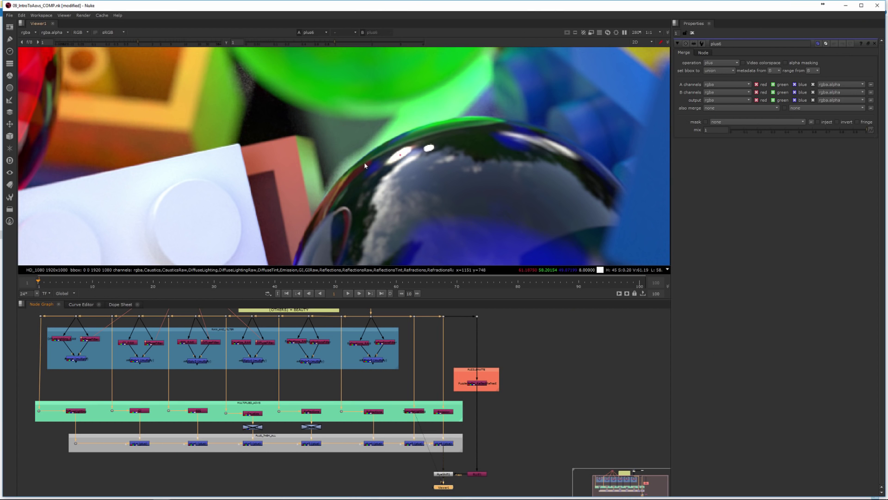
Fit the whole render in Nuke's viewer and display the Read1 beauty
key(f)
middle_drag(393, 386, 401, 411)
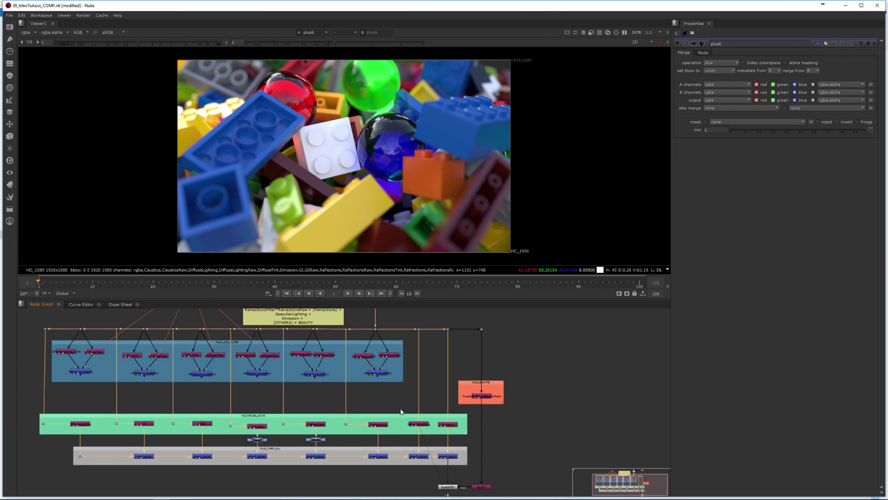
scroll(400, 411, down, 2)
key(1)
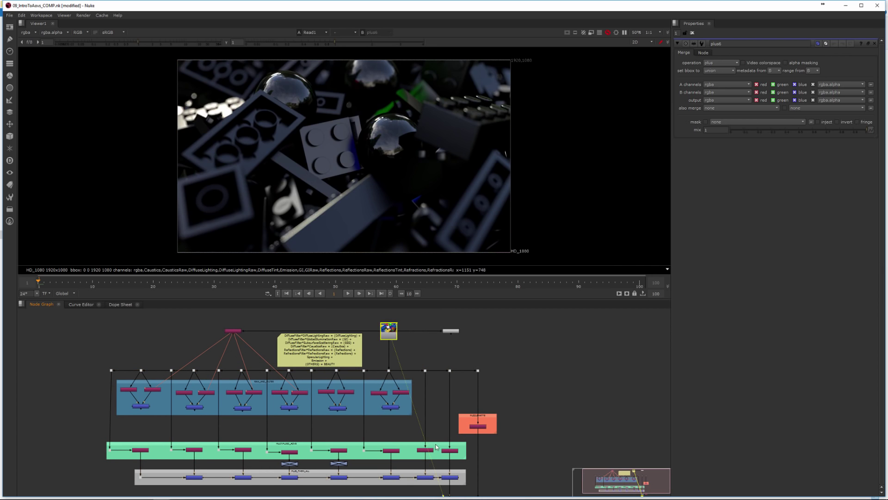
View the Emission pass, the Read1 beauty and the final plus6 merge in turn
click(449, 450)
key(1)
click(393, 334)
key(1)
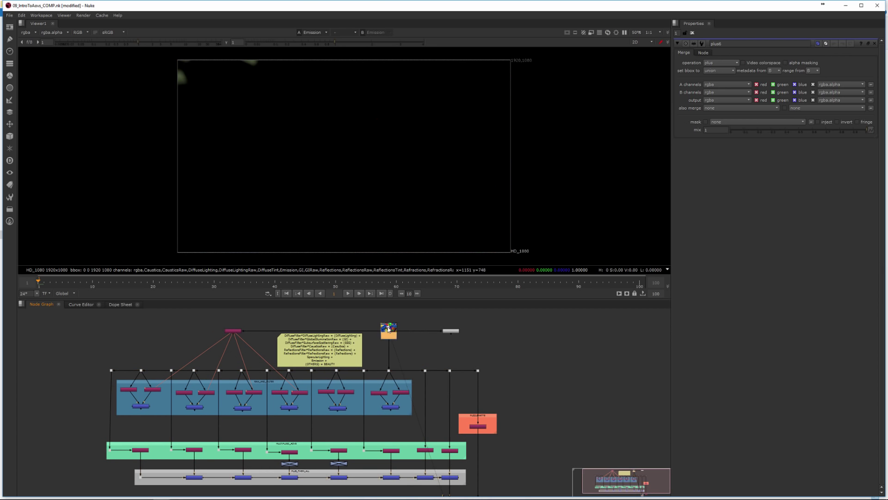
click(455, 478)
key(1)
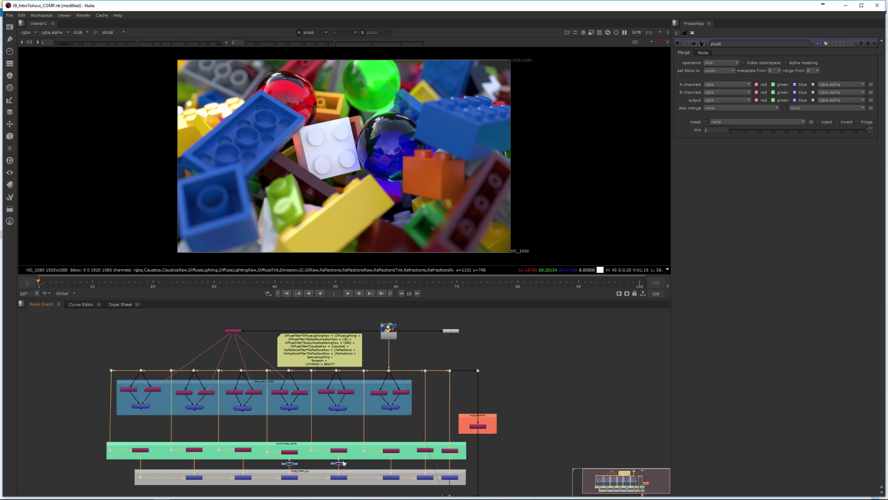
middle_drag(344, 463, 385, 410)
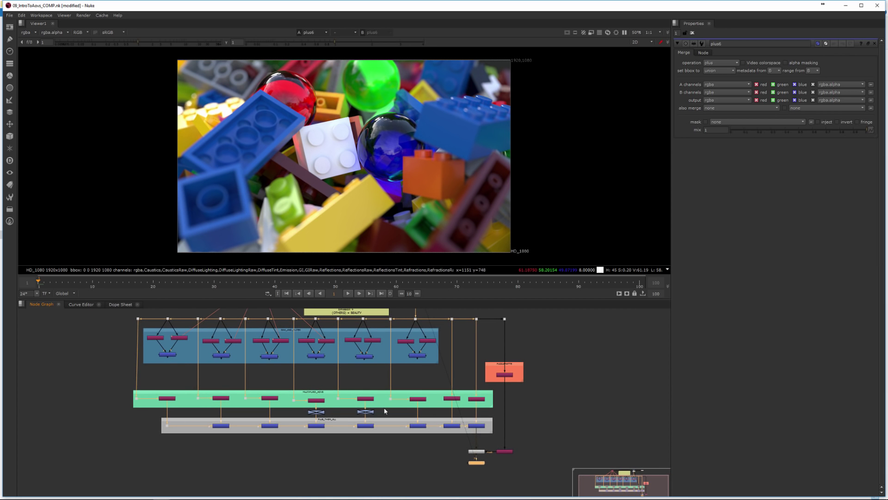
Enable the disabled Grade node below Caustics in the MULTIPLIED_AOVS group and open its properties
scroll(348, 420, up, 3)
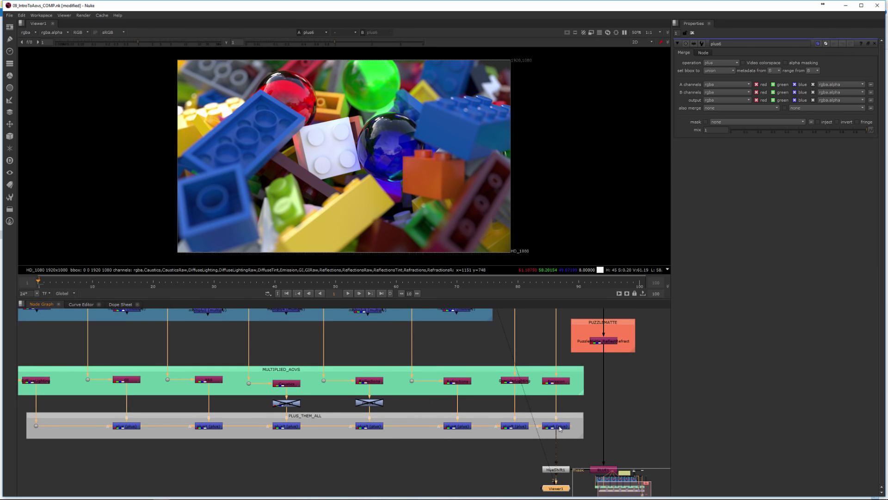
scroll(356, 434, up, 3)
click(327, 383)
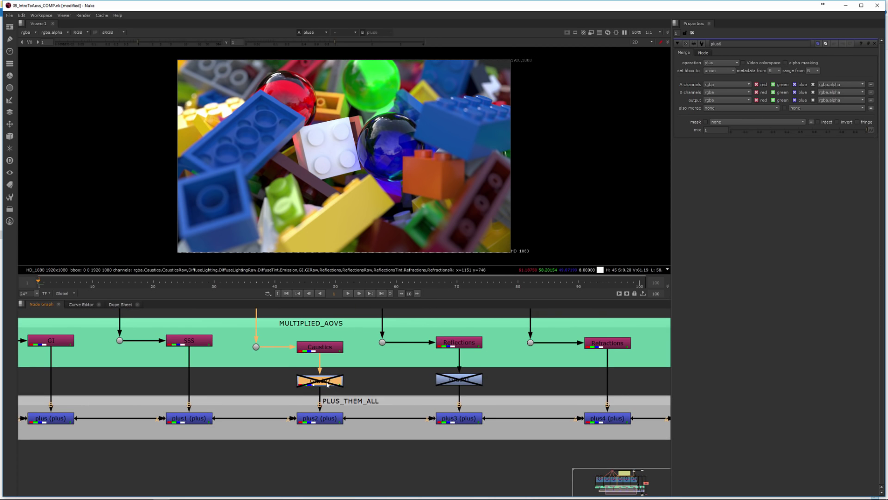
key(d)
double_click(326, 383)
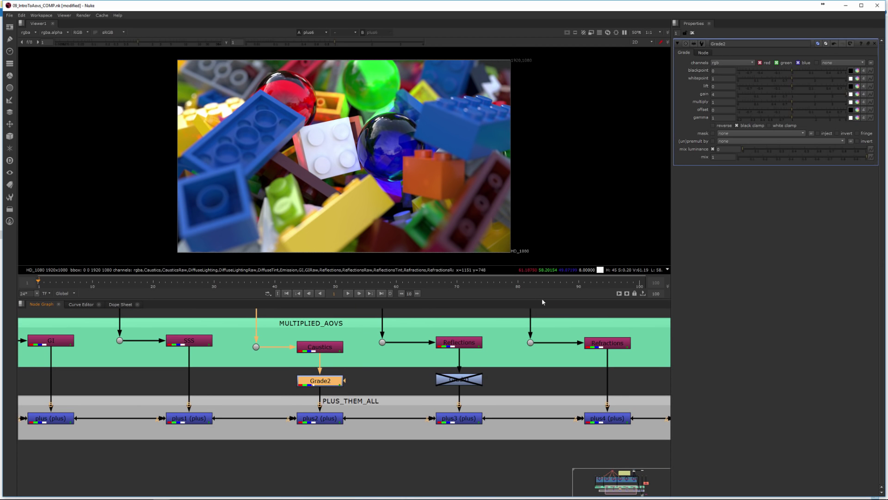
Try out different gain values on Grade2 below Caustics, finishing at a gain of 4
middle_drag(584, 397, 433, 373)
scroll(544, 402, down, 1)
click(616, 400)
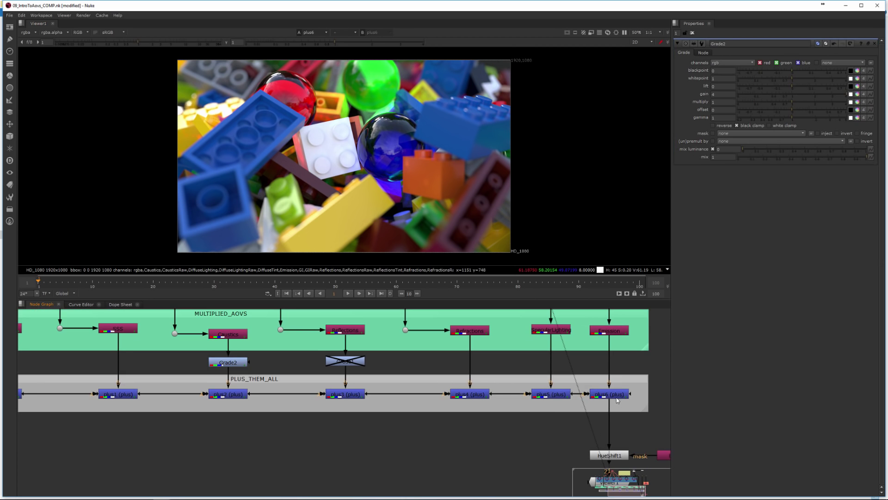
click(612, 396)
click(226, 363)
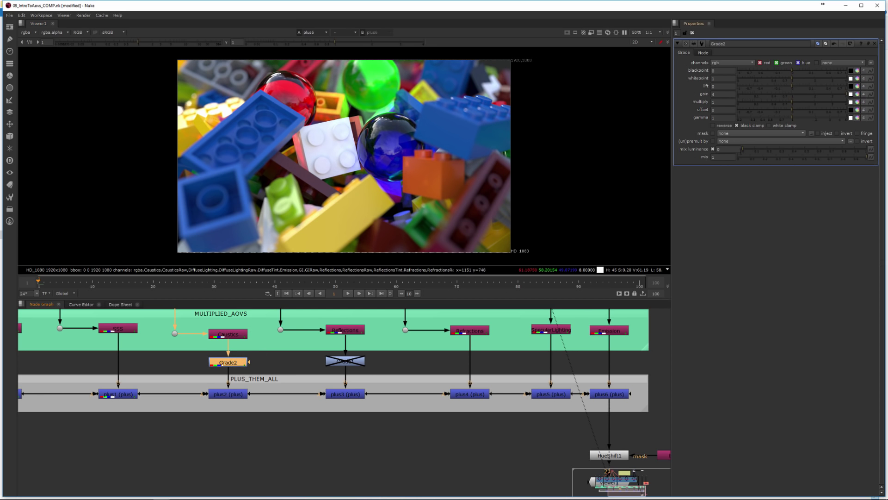
click(828, 93)
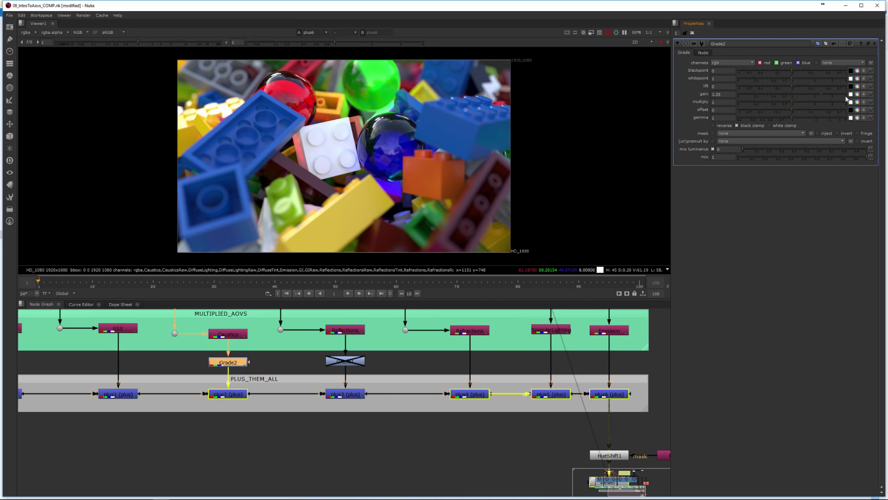
drag(811, 95, 873, 102)
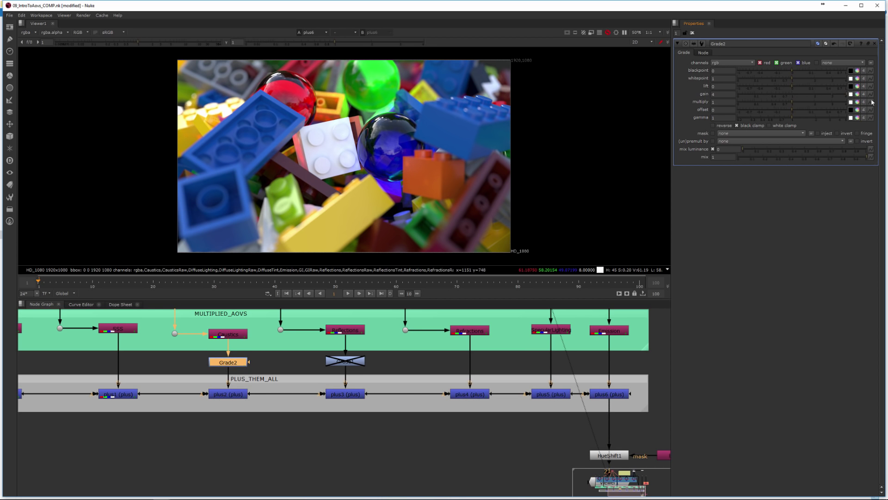
Enable the disabled Grade node below Reflections and set its gain to 2.2
middle_drag(392, 360, 364, 383)
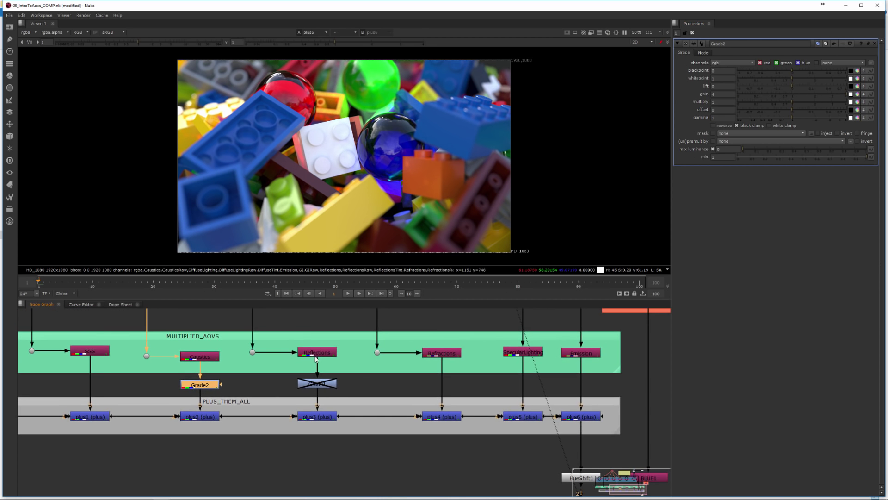
double_click(322, 383)
key(d)
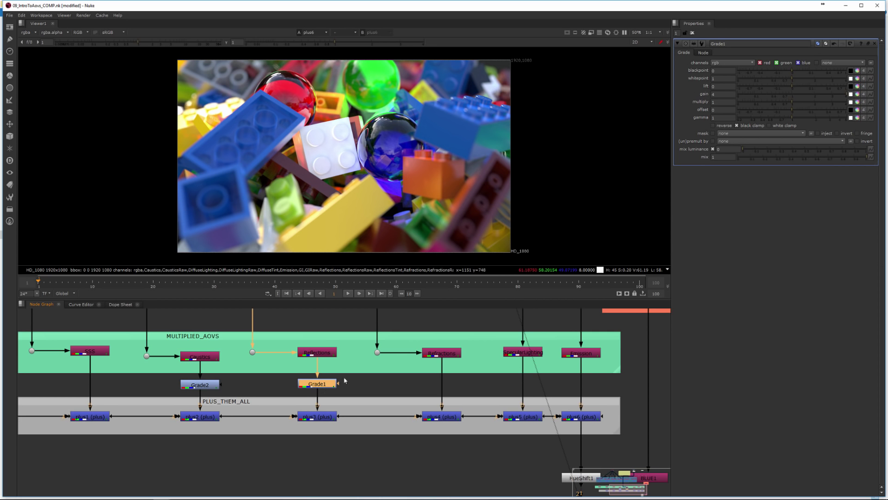
drag(835, 94, 818, 108)
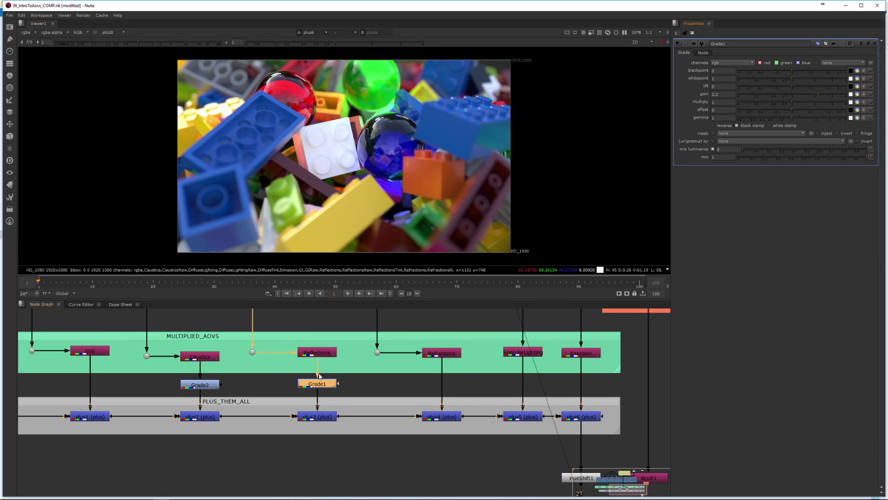
View the PuzzleMatte_ReflectRefract pass and the plus6 merge in turn
middle_drag(457, 382, 290, 412)
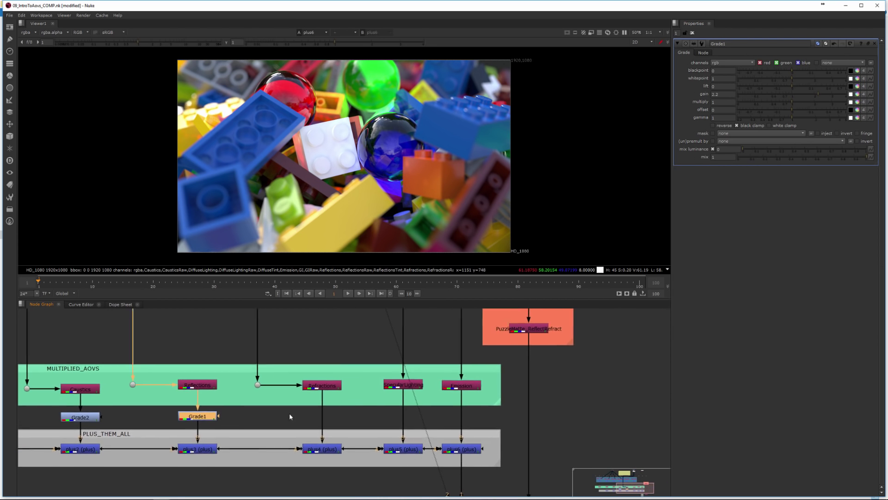
middle_drag(510, 390, 484, 402)
click(484, 354)
key(1)
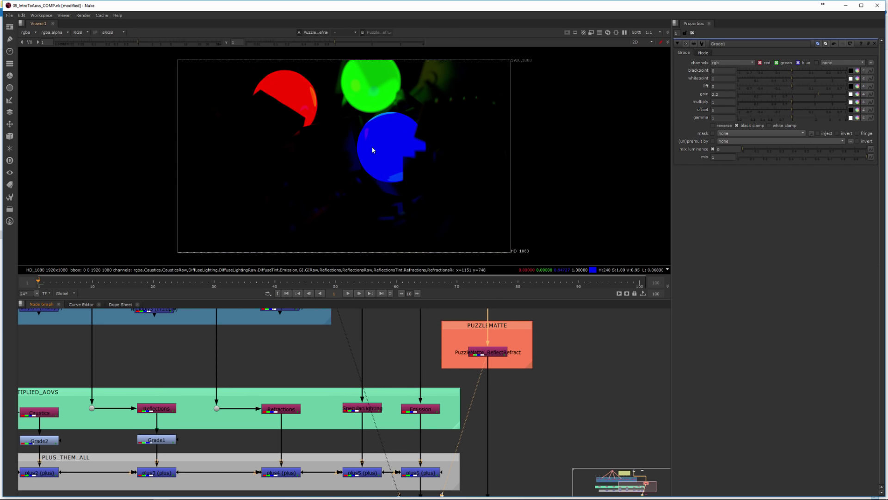
click(425, 473)
key(1)
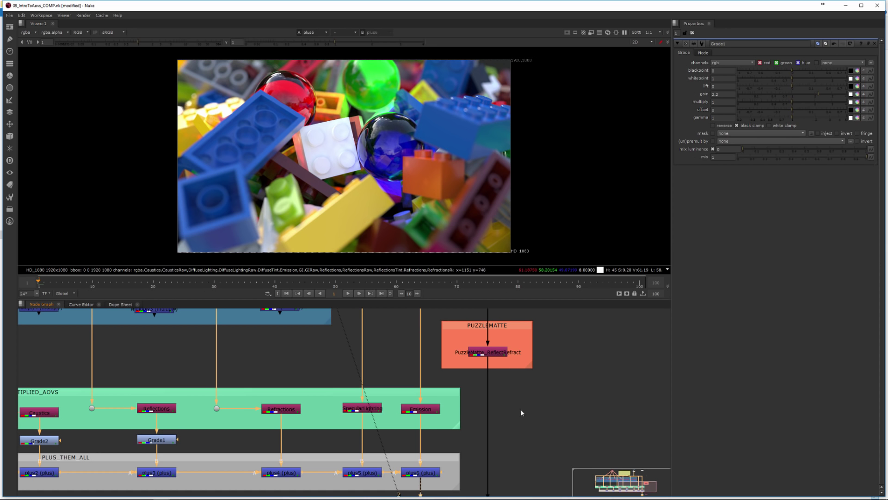
Add a Grade node beside HueShift1 and connect its input to plus6
middle_drag(522, 412, 505, 406)
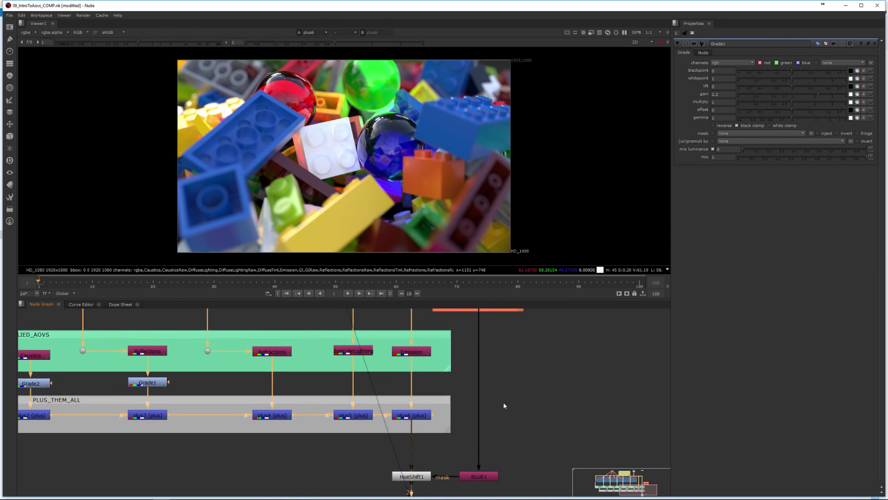
scroll(505, 406, down, 2)
click(498, 447)
key(g)
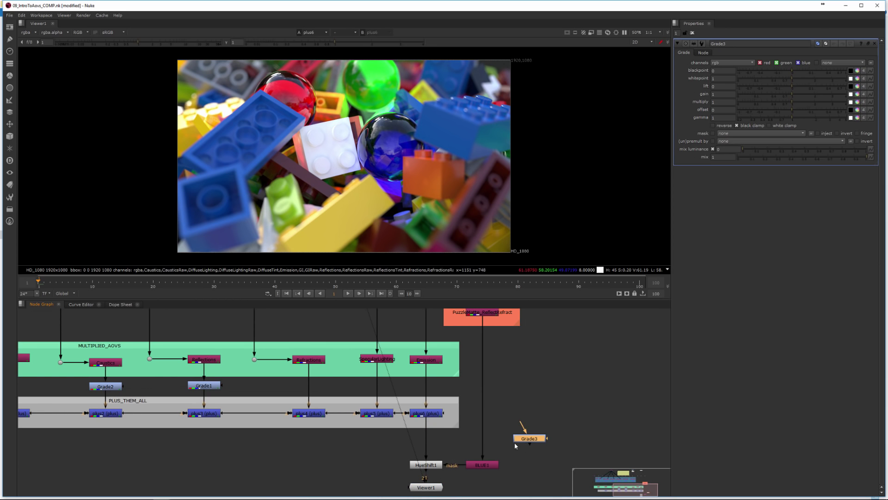
drag(527, 442, 451, 450)
click(451, 449)
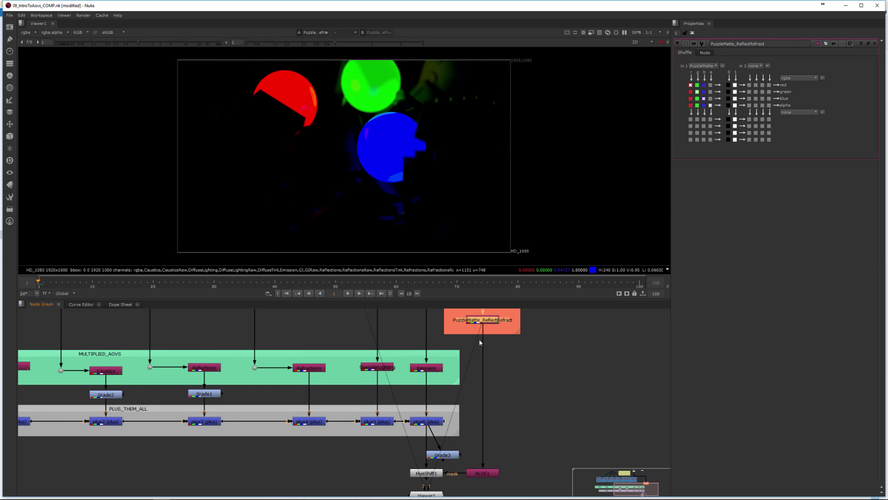
Display the BLUE1 matte extracted from the puzzle matte
middle_drag(496, 425, 497, 411)
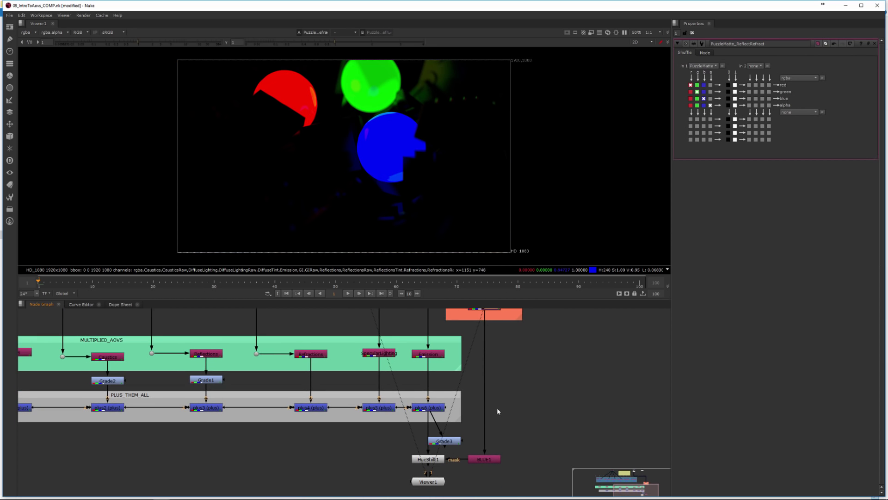
click(486, 460)
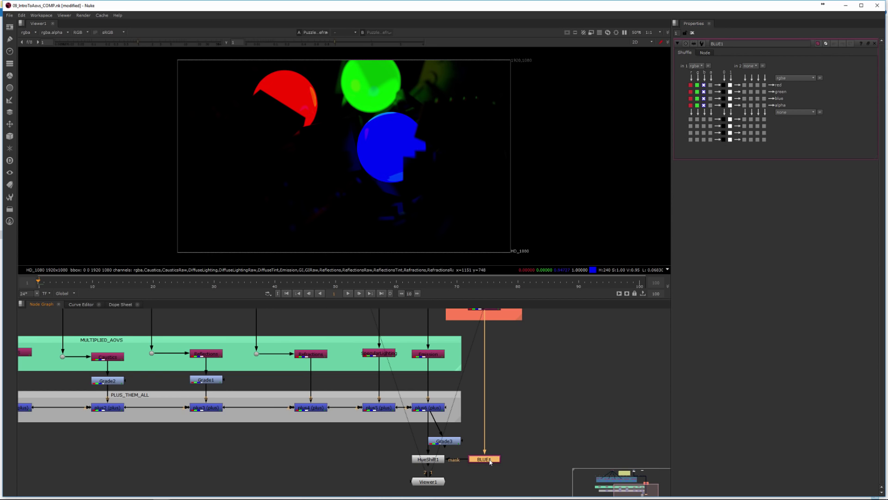
key(1)
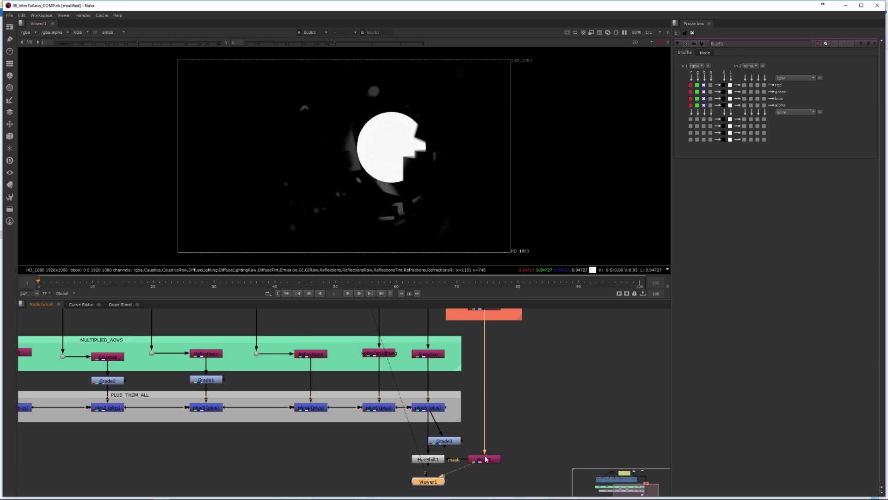
Mask Grade3 with BLUE1, display it in the viewer and raise its gain to 2.1
drag(448, 459, 454, 442)
click(453, 441)
key(1)
double_click(452, 441)
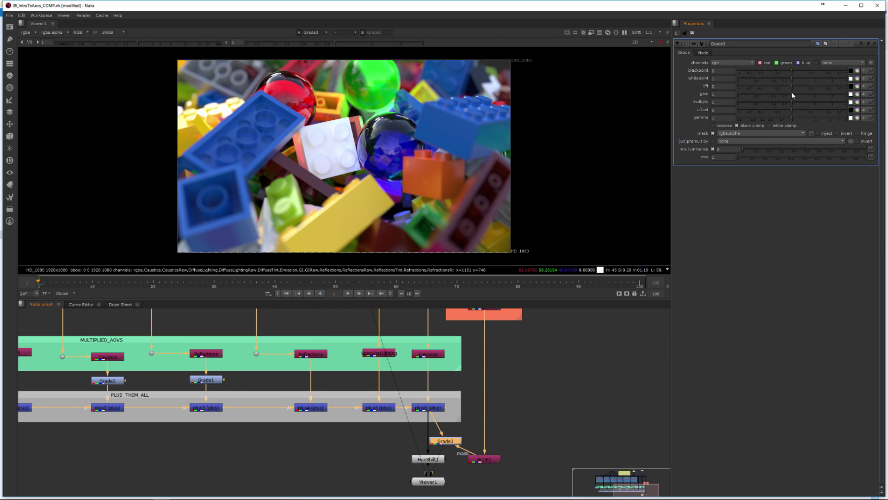
drag(792, 94, 817, 95)
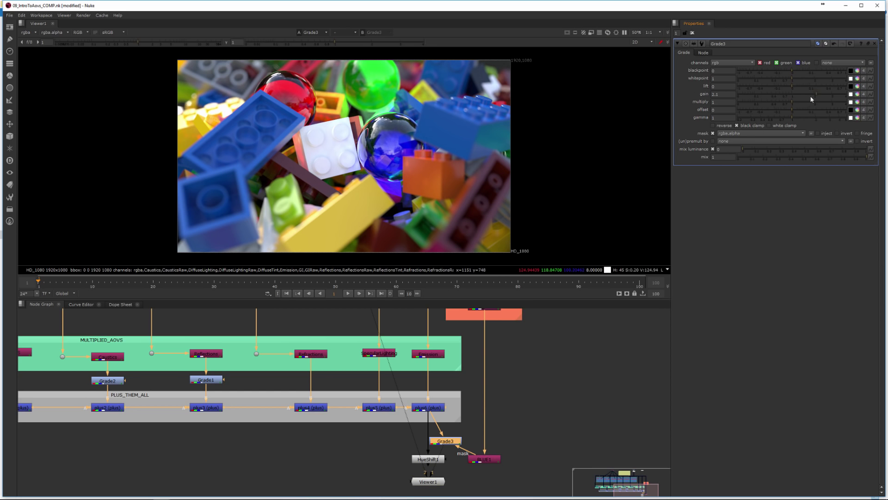
Undo the gain change and delete the Grade3 node
key(ctrl+z)
key(Delete)
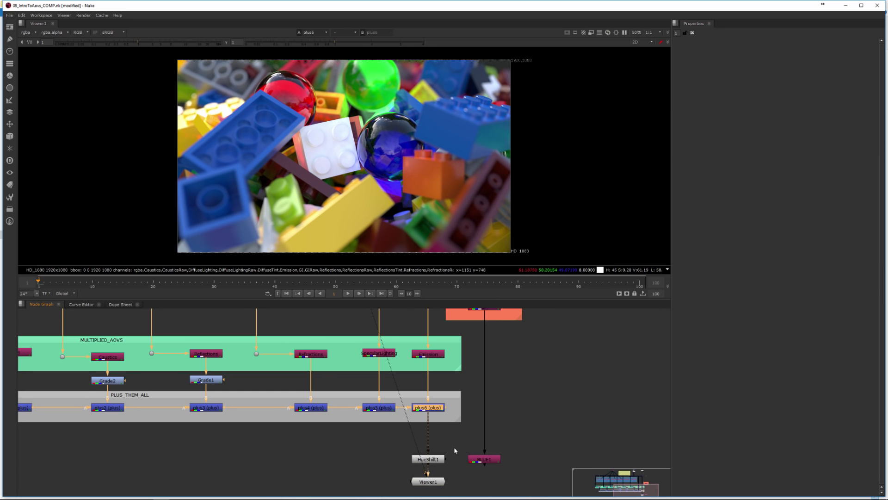
Reconnect HueShift1's mask to BLUE1, then enable and display HueShift1
drag(447, 461, 484, 459)
double_click(436, 460)
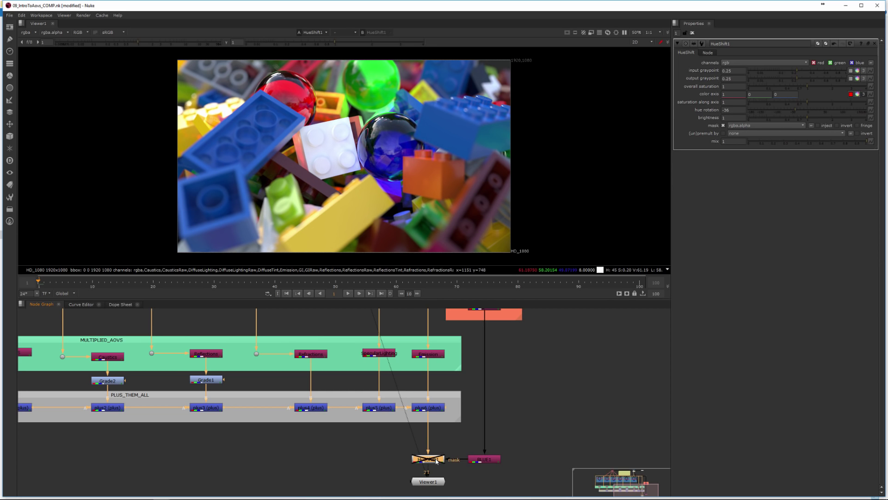
click(477, 462)
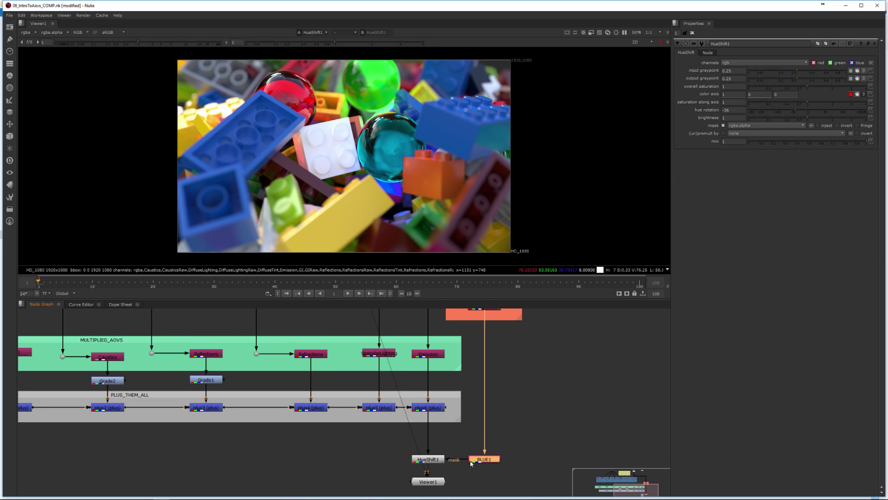
click(431, 462)
Go through the DiffuseLighting, GI, SSS and Caustics nodes in the MULTIPLIED_AOVS group
scroll(485, 431, down, 1)
middle_drag(132, 366, 354, 399)
scroll(181, 398, up, 2)
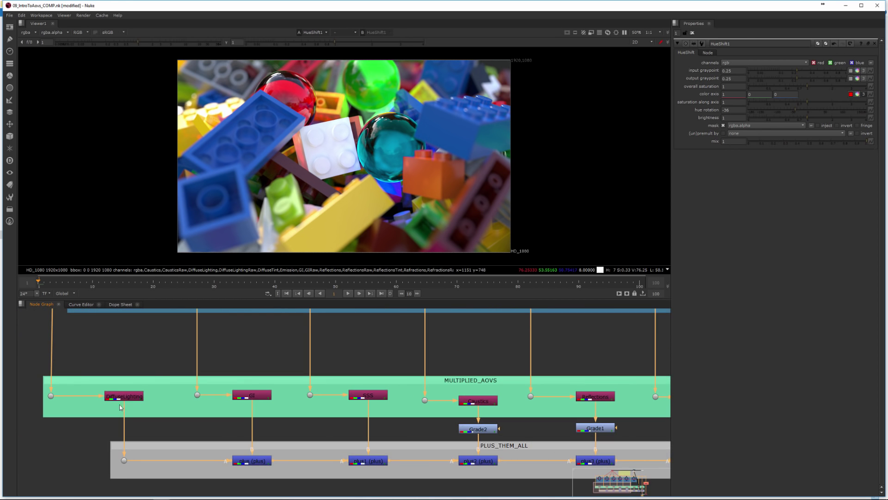
click(132, 398)
click(259, 397)
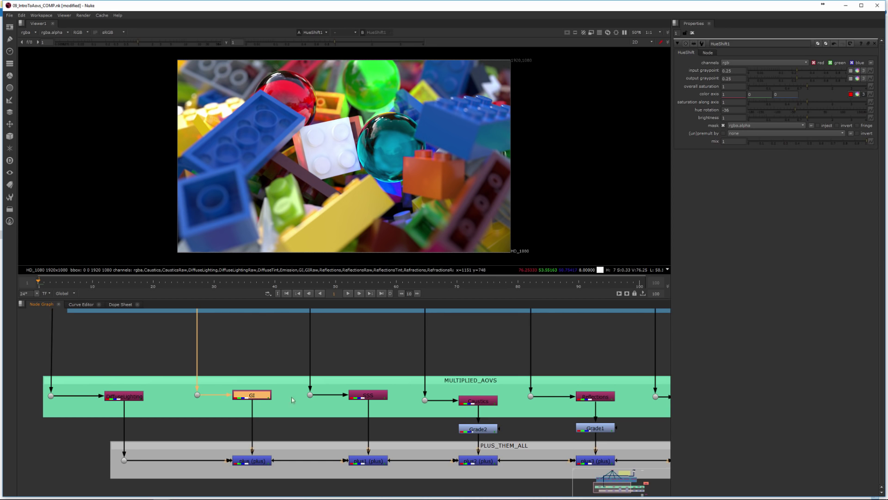
click(379, 399)
click(486, 406)
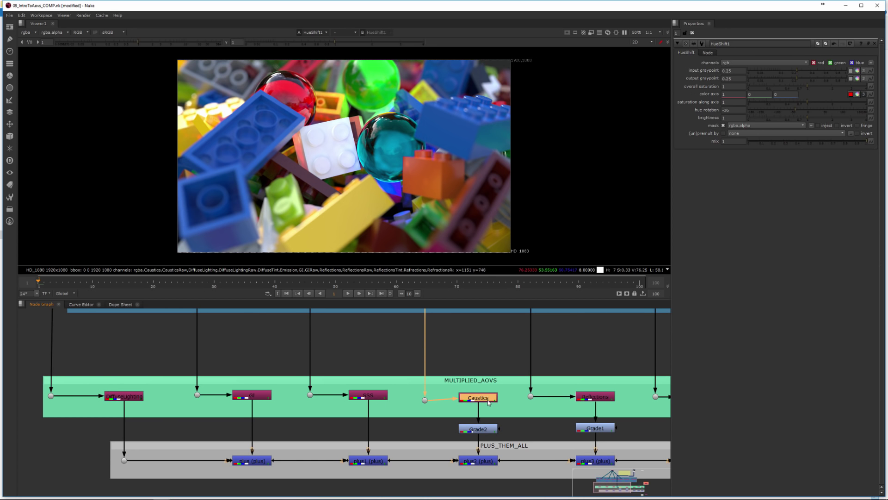
Examine how the RAW_AND_FILTER group multiplies the raw lighting passes with their filter passes
scroll(364, 336, down, 1)
middle_drag(364, 336, 360, 434)
scroll(155, 384, up, 2)
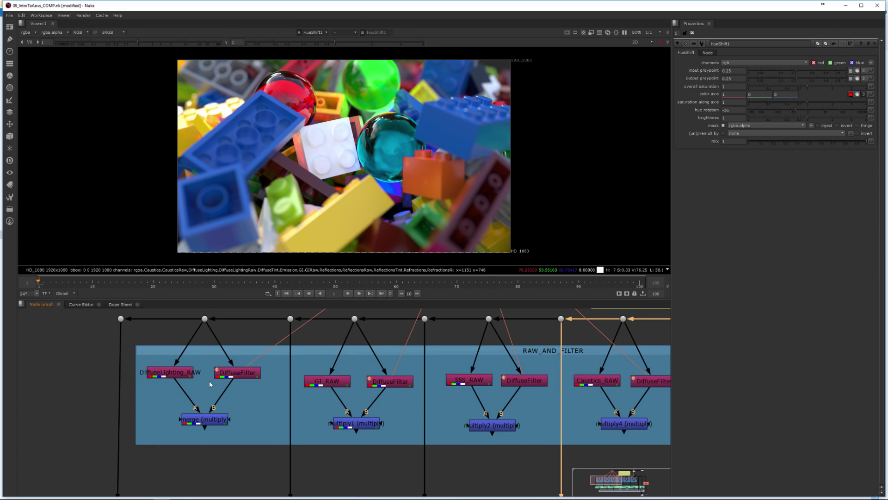
middle_drag(262, 384, 196, 391)
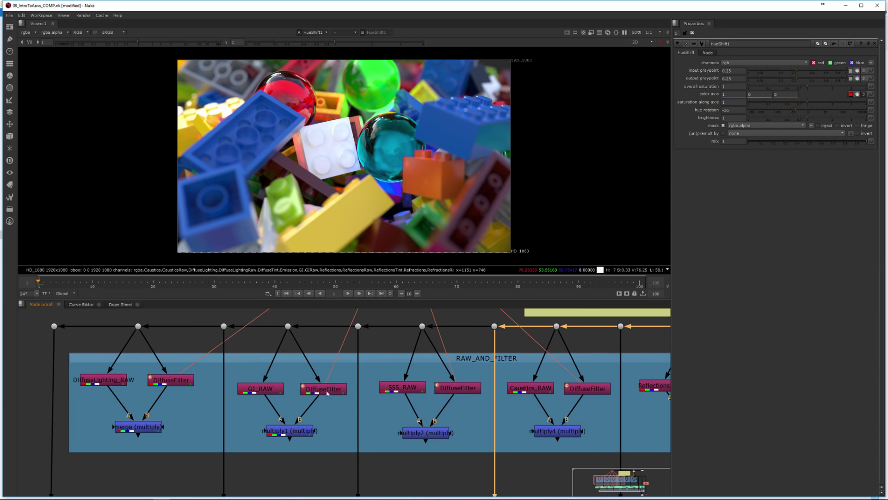
middle_drag(457, 399, 443, 402)
Switch to Maya and look through the available AOVs in the Redshift render settings
mouse_move(145, 498)
click(181, 479)
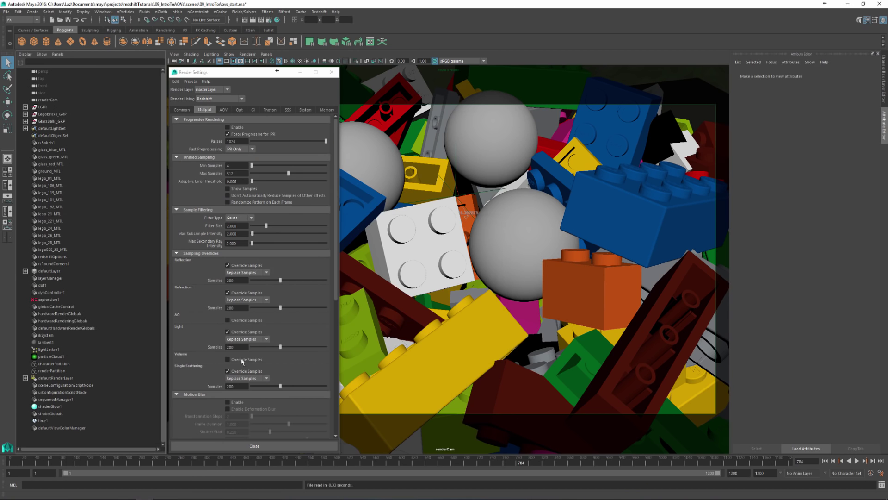
click(224, 110)
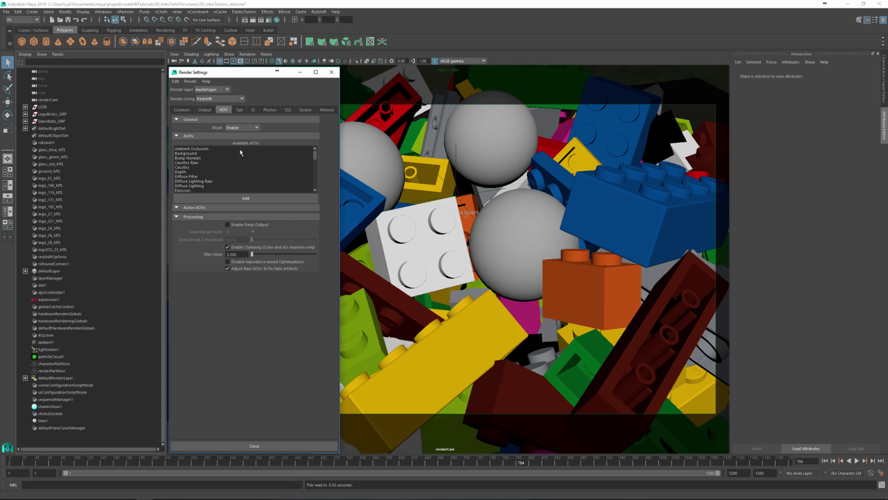
scroll(316, 157, down, 4)
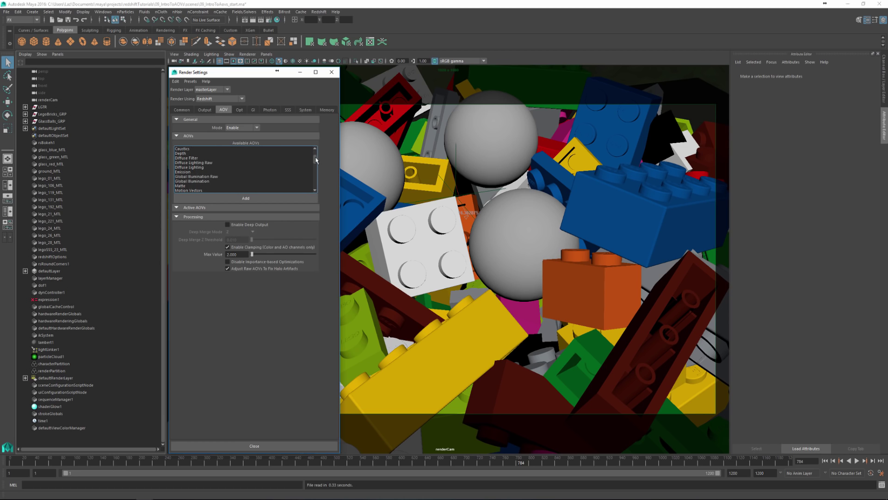
scroll(316, 162, up, 4)
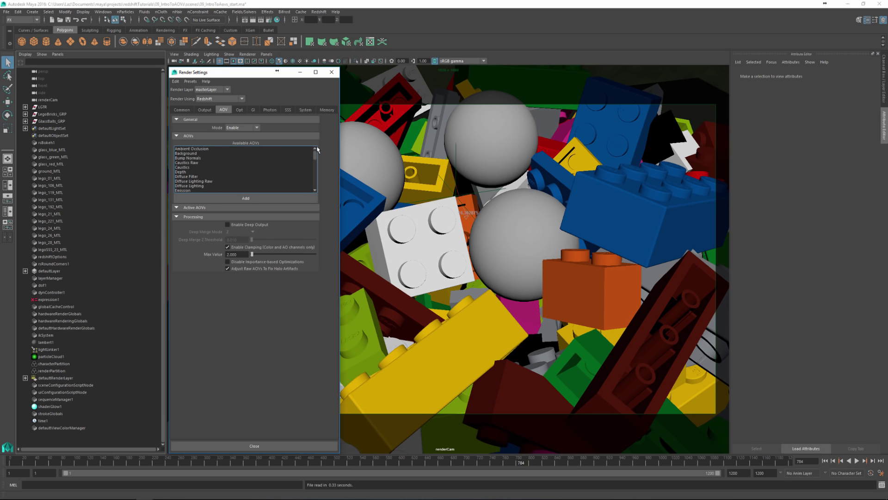
Select the Diffuse Filter, Diffuse Lighting Raw and Diffuse Lighting AOVs among the available Redshift AOVs
click(195, 177)
scroll(216, 182, down, 1)
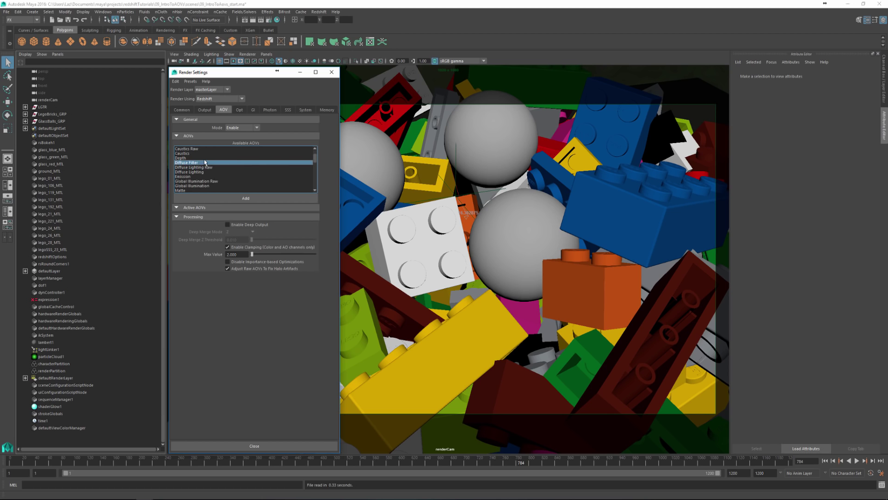
ctrl+click(207, 167)
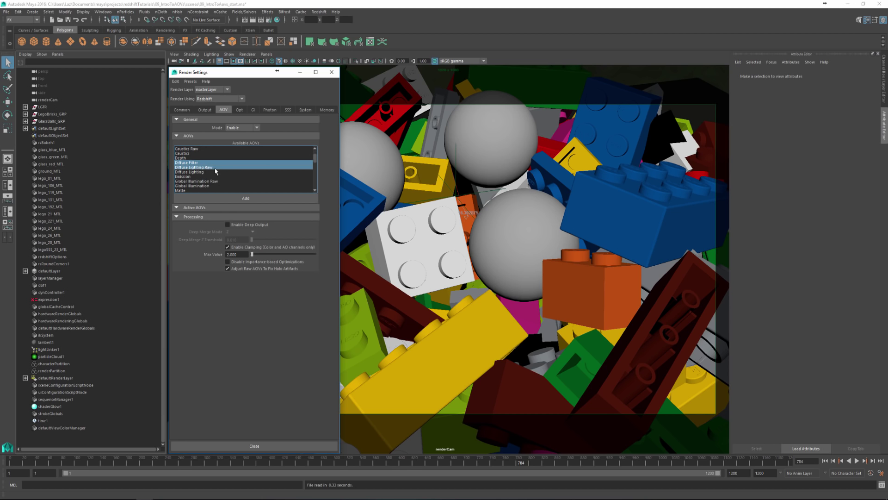
ctrl+click(202, 172)
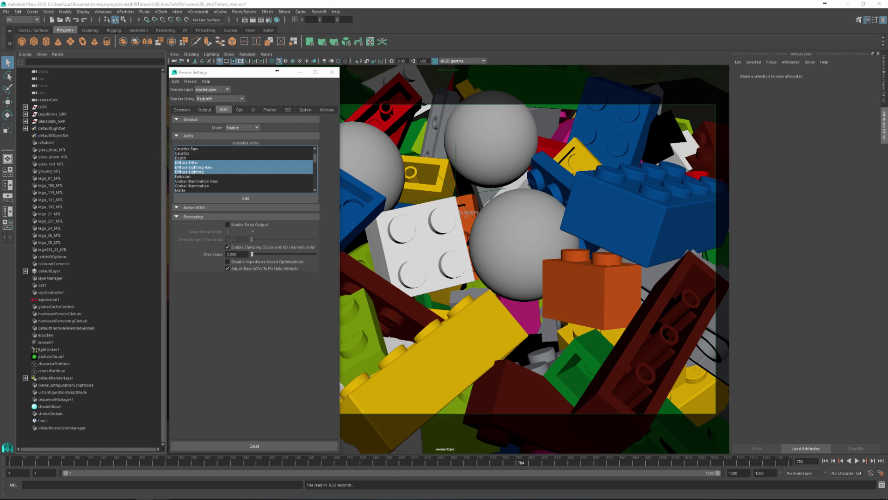
Switch to Nuke and view the DiffuseLighting, GI and SSS nodes of the MULTIPLIED_AOVS group one after another
click(204, 470)
scroll(203, 470, down, 2)
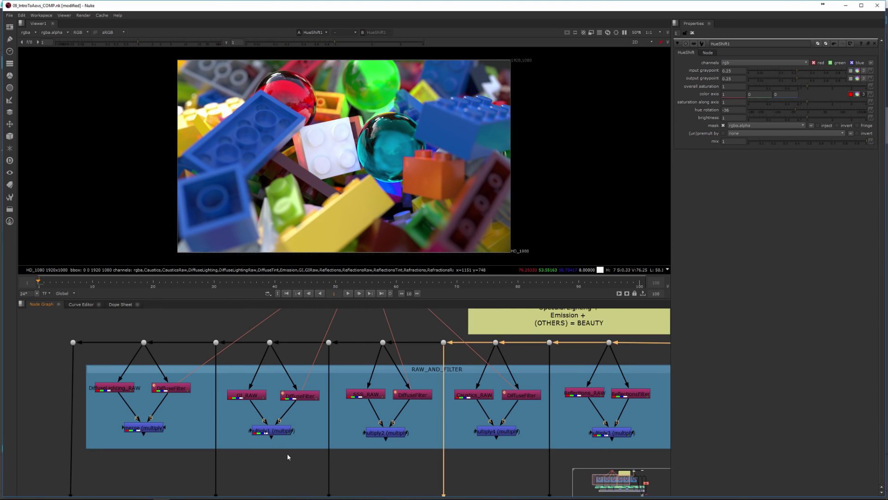
middle_drag(287, 453, 304, 323)
middle_drag(440, 409, 397, 411)
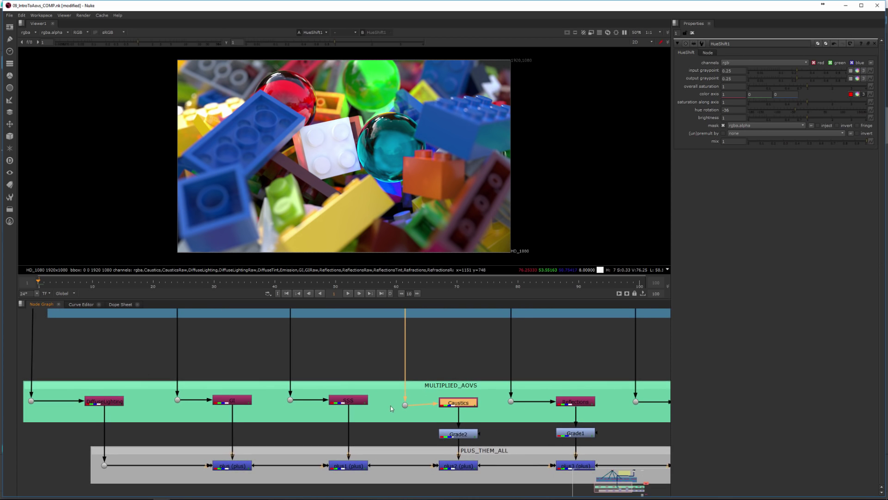
click(405, 402)
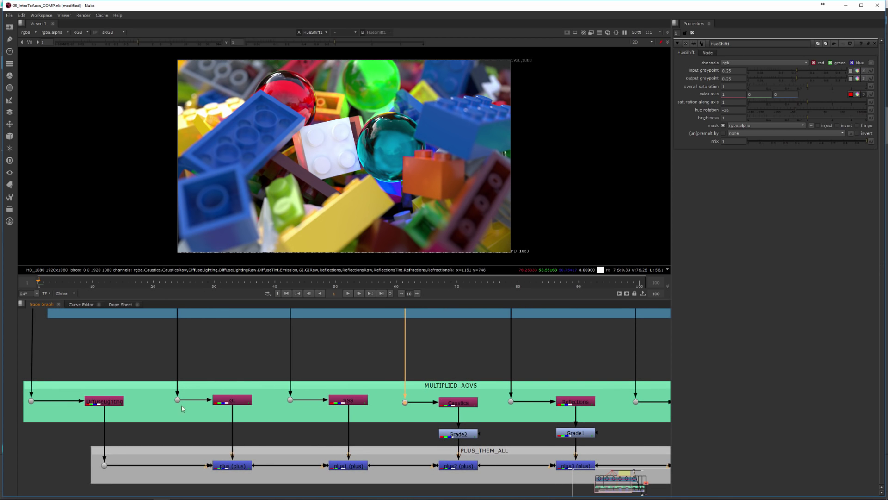
click(116, 402)
key(1)
click(233, 402)
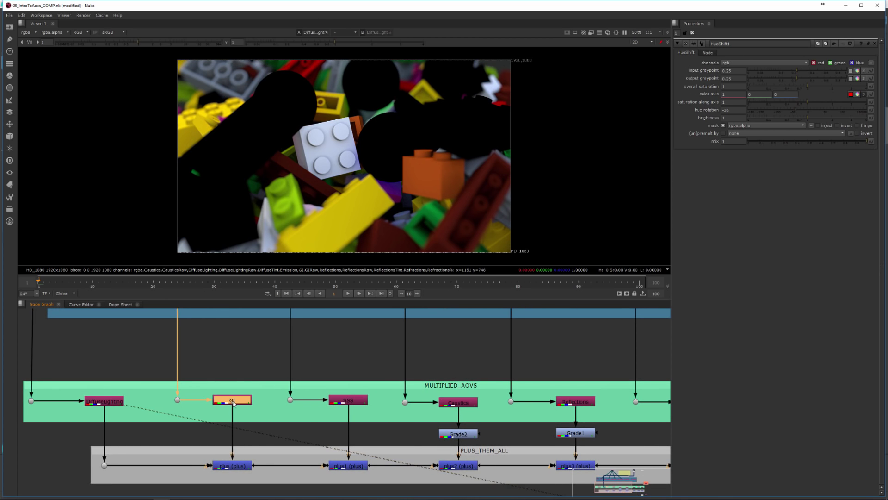
key(1)
click(357, 402)
key(1)
View the DiffuseLighting_RAW, GI_RAW and SSS_RAW passes in the RAW_AND_FILTER group
middle_drag(224, 374, 309, 438)
middle_drag(218, 420, 221, 426)
middle_drag(195, 389, 207, 386)
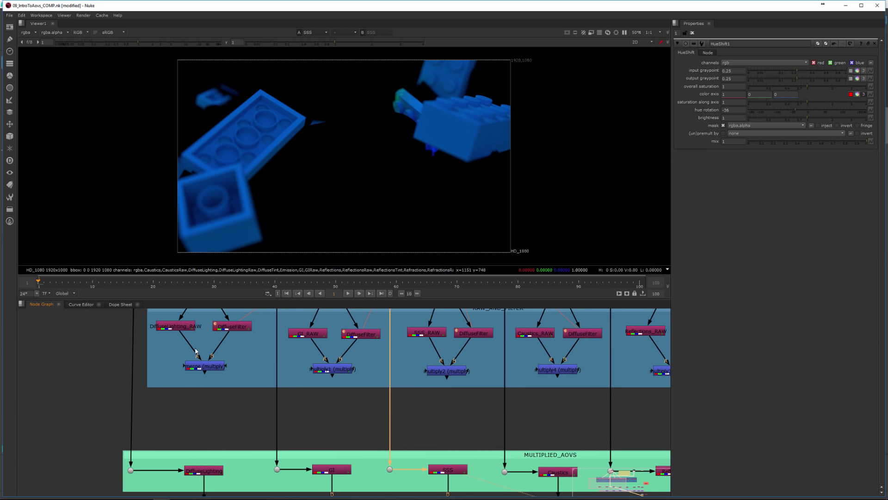
middle_drag(195, 351, 203, 393)
click(182, 370)
key(1)
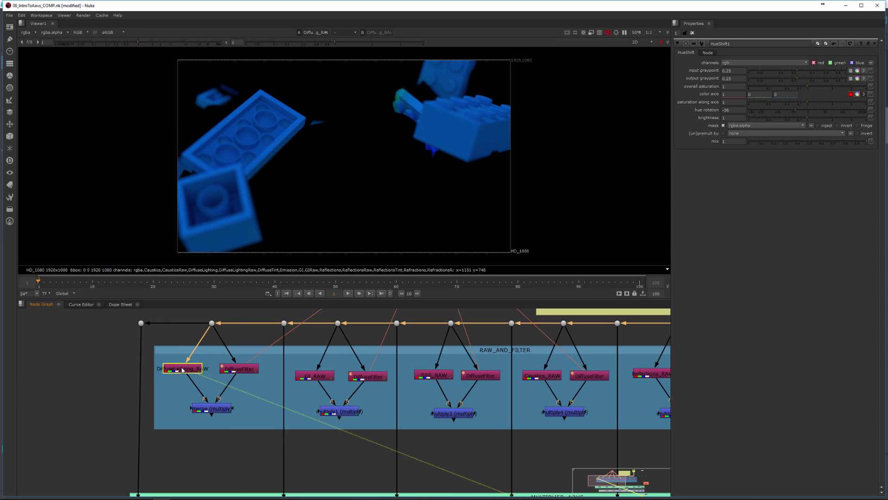
middle_drag(346, 398, 302, 391)
click(270, 370)
key(1)
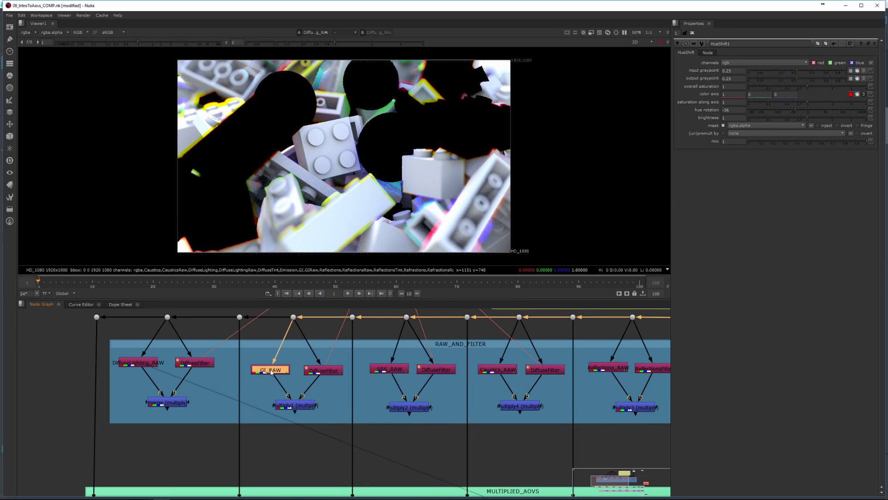
click(384, 371)
key(1)
middle_drag(435, 395, 384, 403)
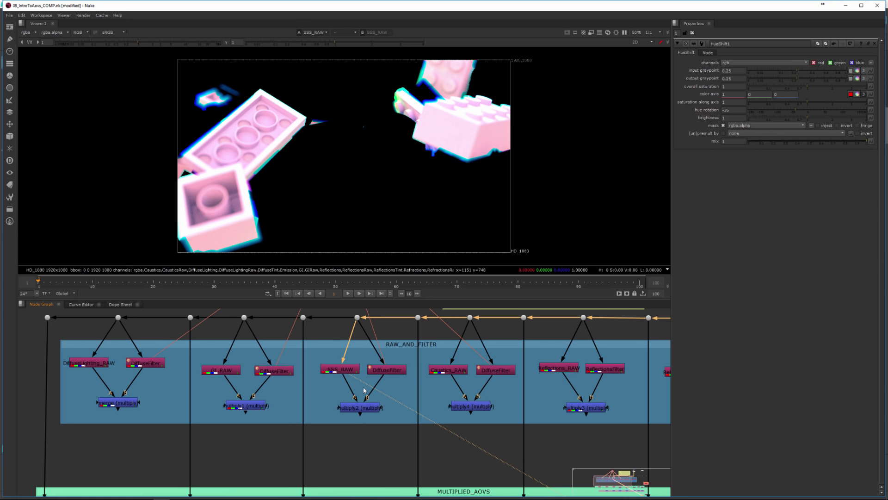
View DiffuseLighting_RAW, its DiffuseFilter and the merge node that multiplies the two
drag(347, 374, 385, 373)
middle_drag(238, 370, 213, 411)
scroll(398, 411, down, 1)
scroll(500, 406, down, 1)
middle_drag(659, 405, 577, 409)
drag(585, 376, 63, 476)
middle_drag(240, 408, 329, 383)
scroll(198, 391, up, 2)
click(175, 381)
key(1)
click(227, 381)
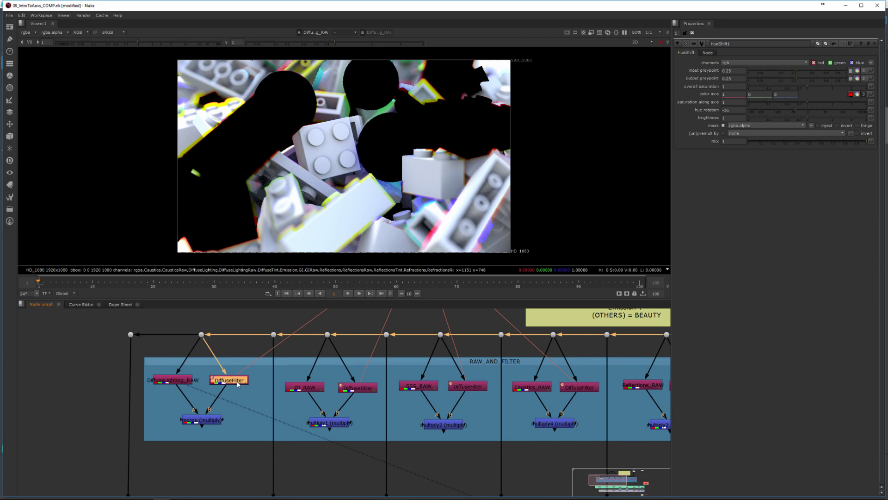
key(1)
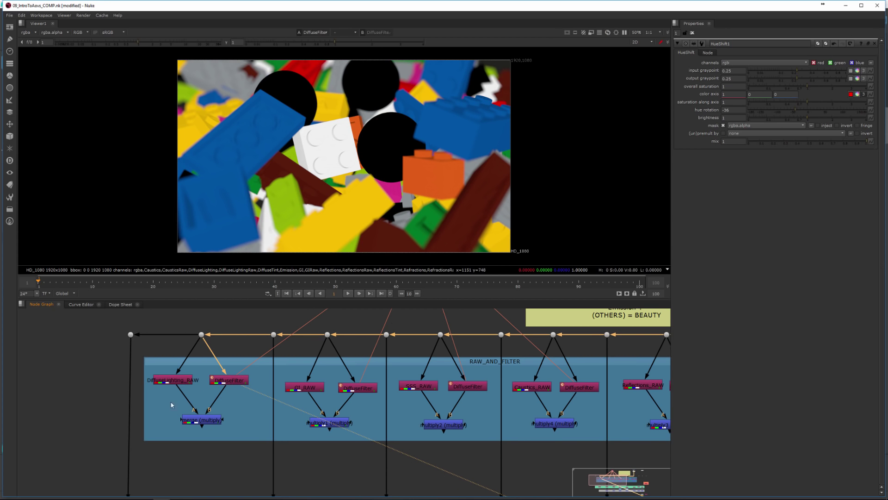
click(206, 424)
key(1)
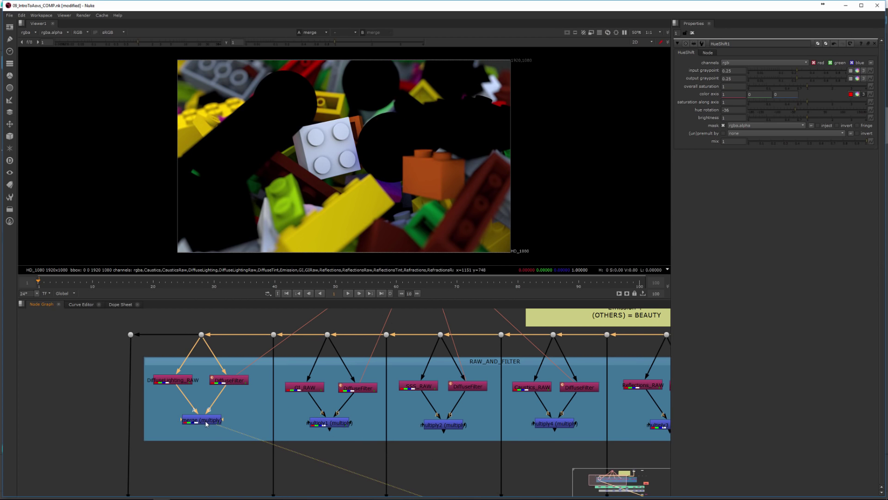
Check the diffuse multiply merge against the DiffuseLighting node in the MULTIPLIED_AOVS group
scroll(226, 429, down, 1)
middle_drag(226, 428, 230, 371)
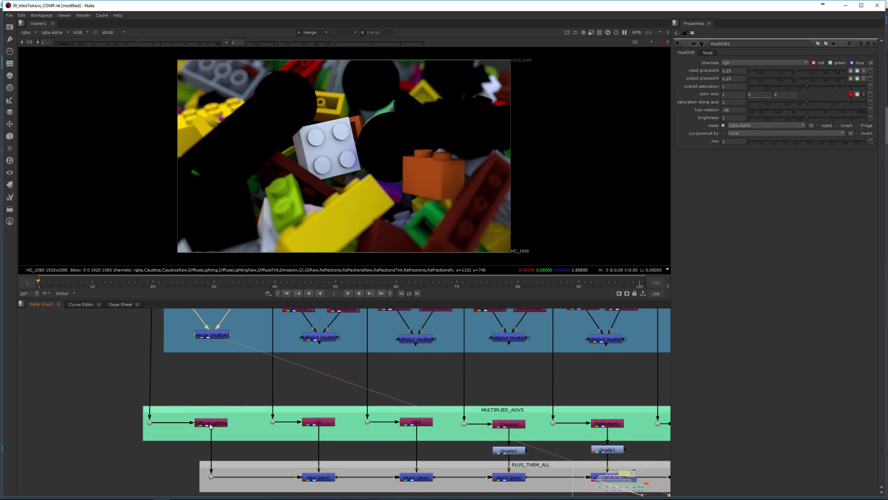
middle_drag(222, 347, 224, 370)
click(215, 359)
click(215, 366)
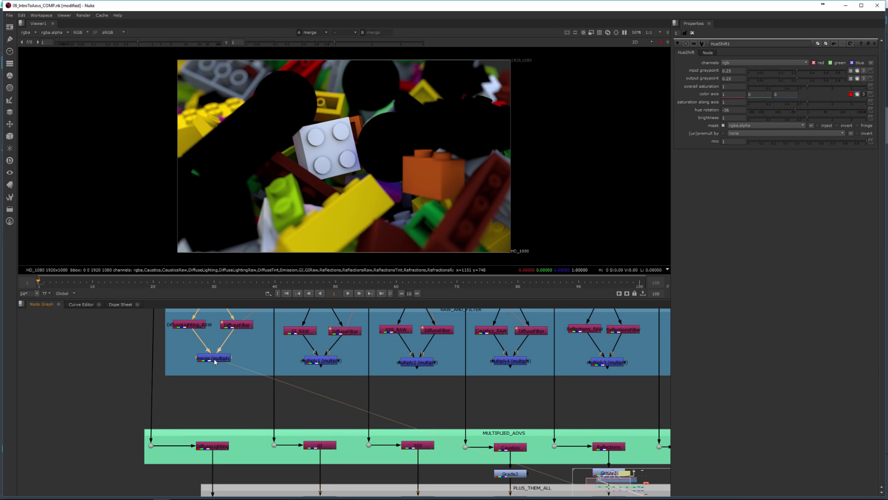
click(215, 360)
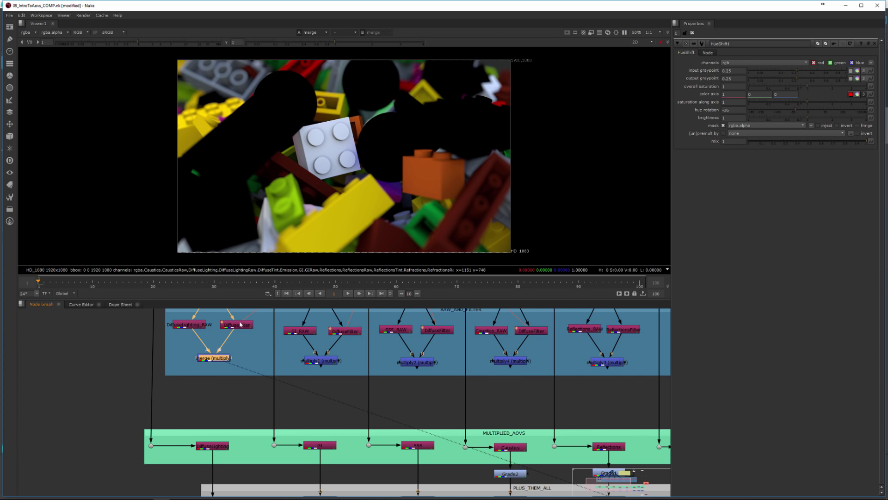
click(217, 392)
click(220, 451)
key(1)
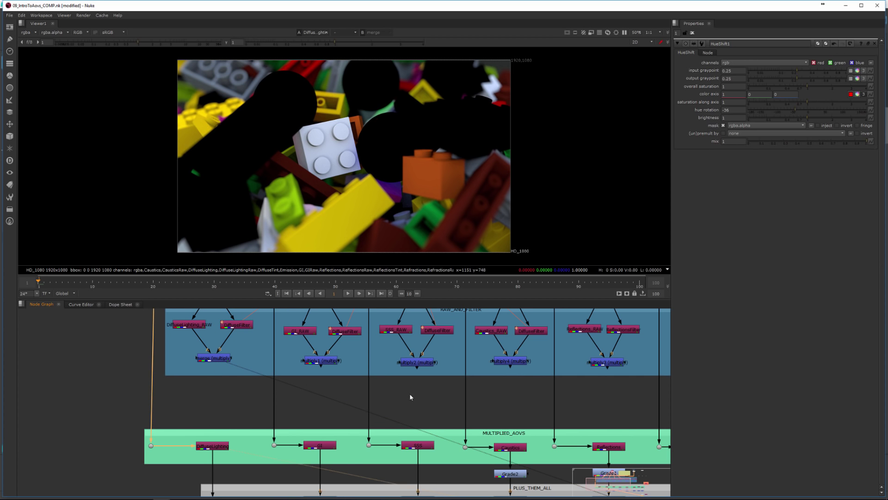
Assign the diffuse multiply merge and the DiffuseLighting node to separate viewer inputs for comparison
scroll(410, 394, down, 2)
middle_drag(410, 394, 389, 425)
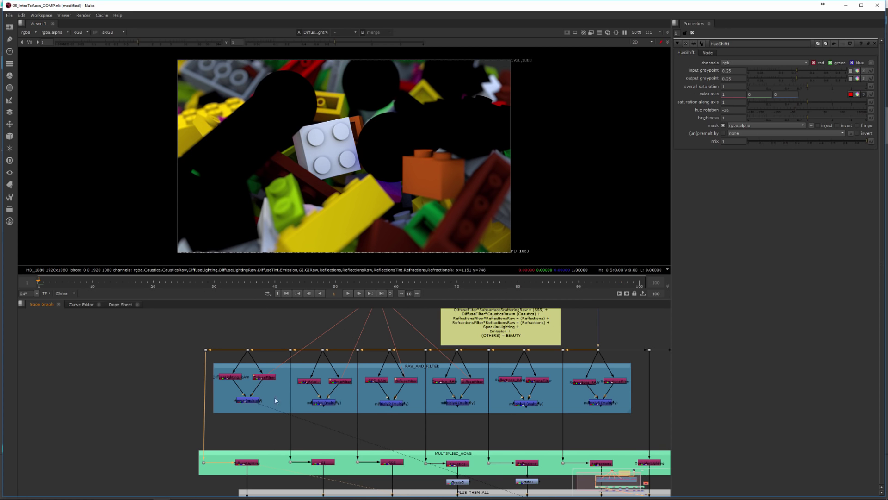
scroll(261, 409, up, 2)
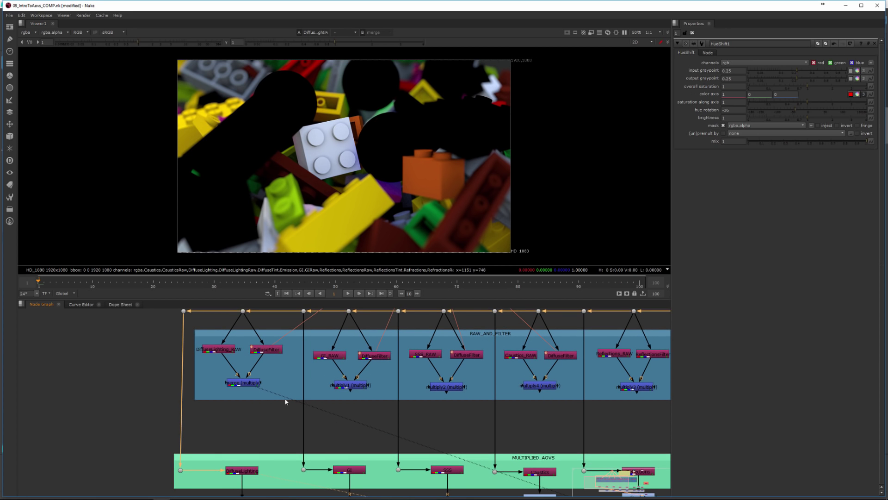
middle_drag(355, 402, 286, 395)
scroll(310, 396, down, 1)
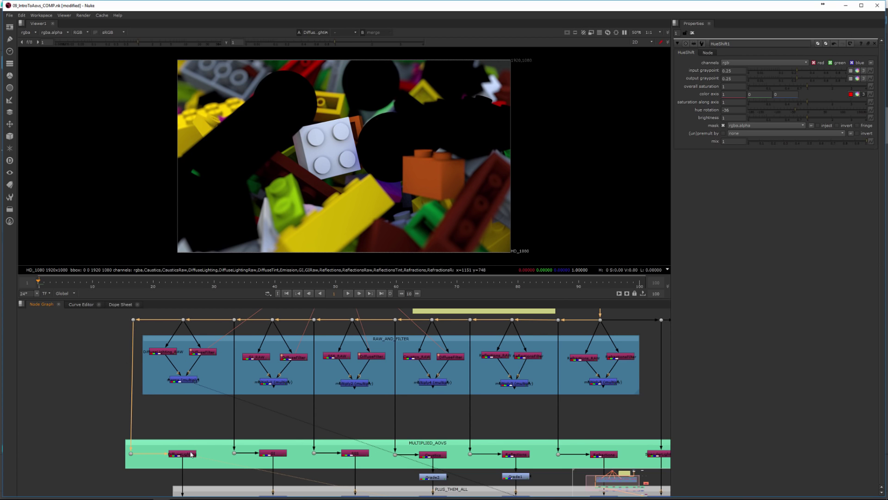
scroll(197, 408, up, 1)
click(158, 345)
middle_drag(192, 407, 187, 407)
click(185, 380)
click(187, 378)
click(191, 439)
click(182, 432)
key(2)
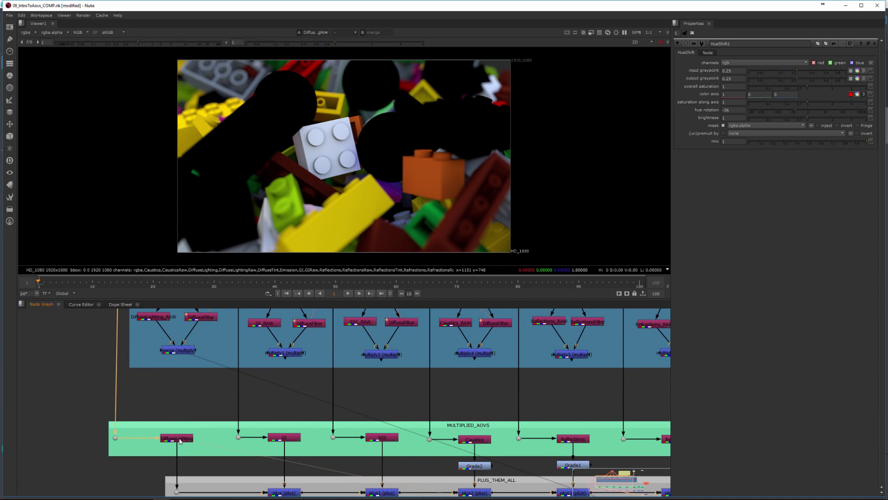
key(1)
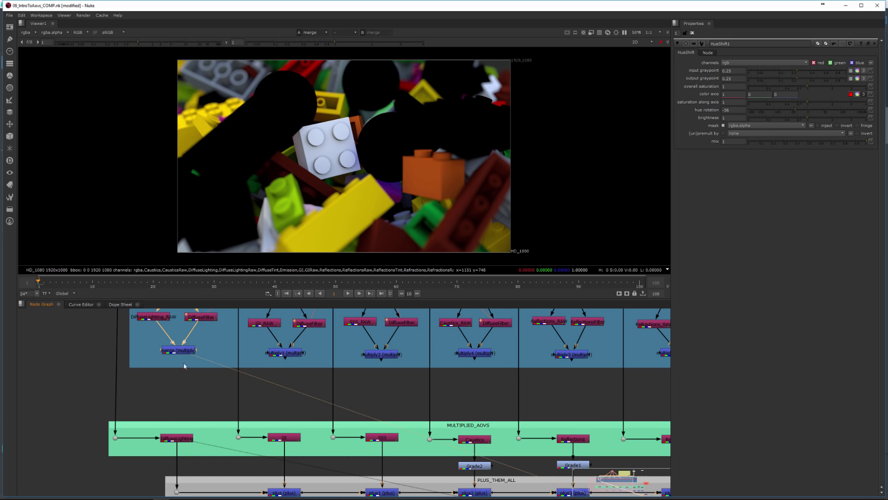
click(176, 438)
key(1)
Flip the viewer repeatedly between the multiplied diffuse result and the DiffuseLighting pass to compare them
click(181, 413)
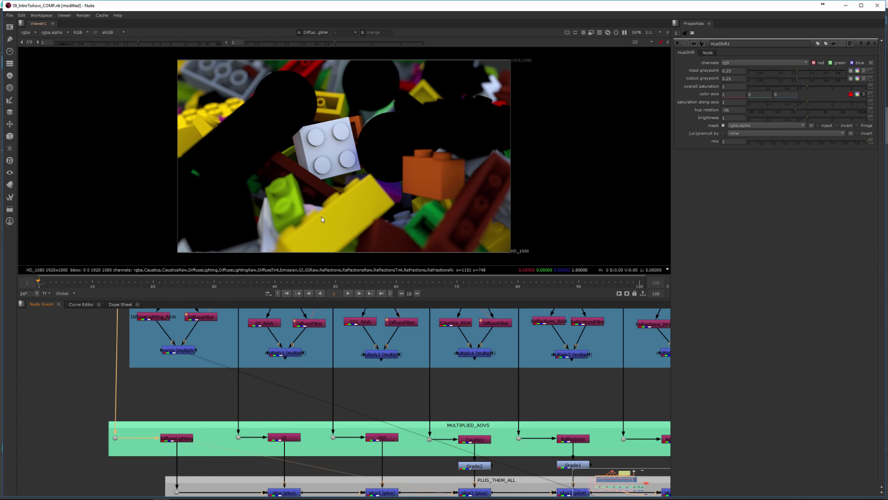
key(1)
key(2)
key(1)
key(2)
key(1)
key(2)
middle_drag(184, 399, 181, 392)
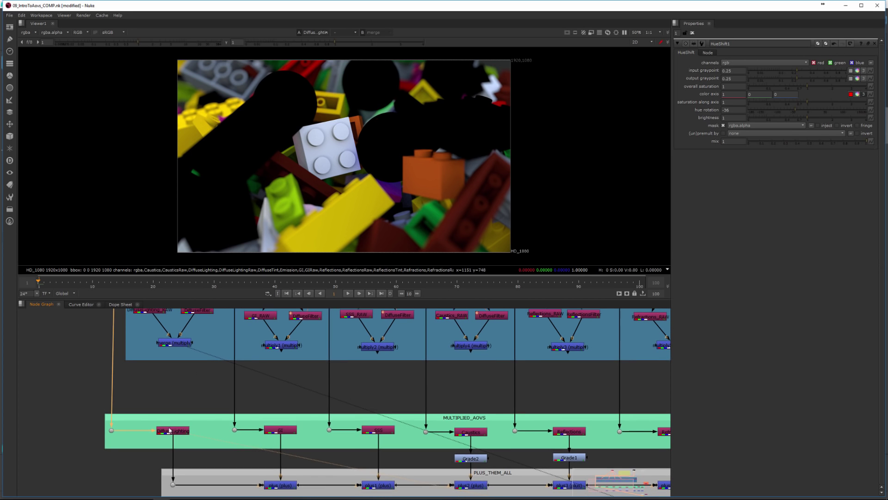
Display the GI pass and inspect the shuffle properties of GI_RAW, SSS_RAW and Caustics_RAW
key(3)
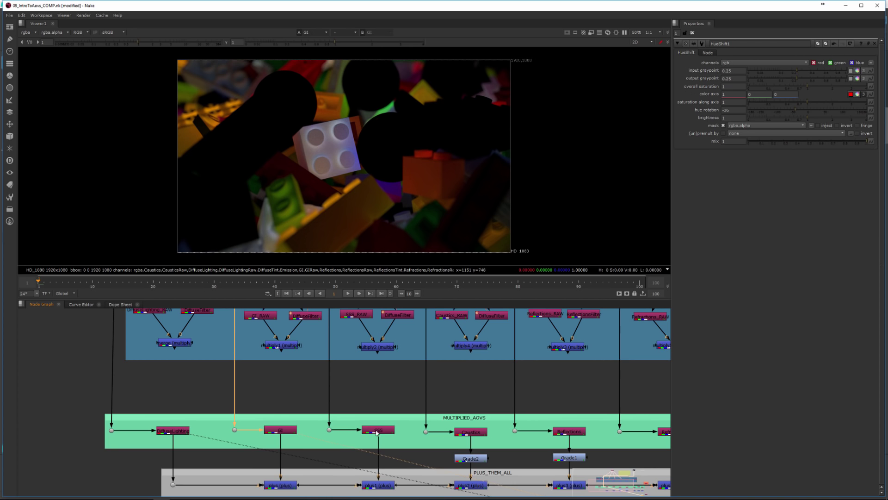
middle_drag(351, 424, 330, 435)
click(214, 354)
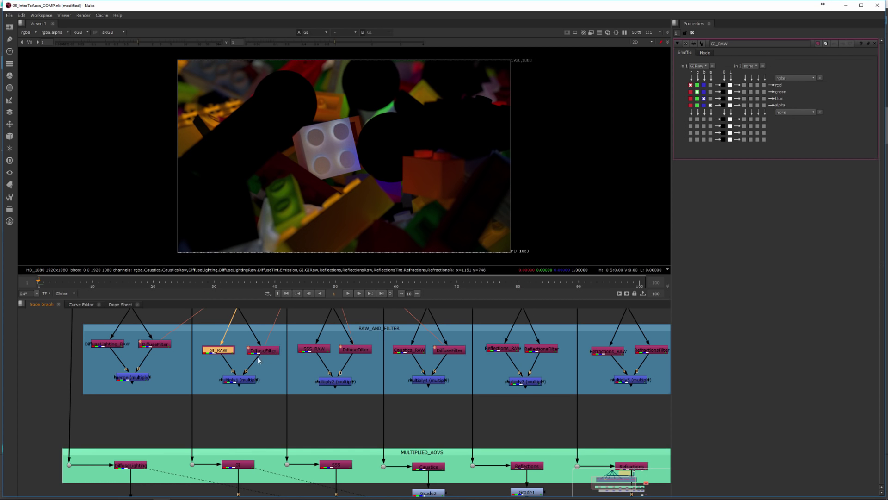
middle_drag(240, 388, 232, 395)
click(101, 354)
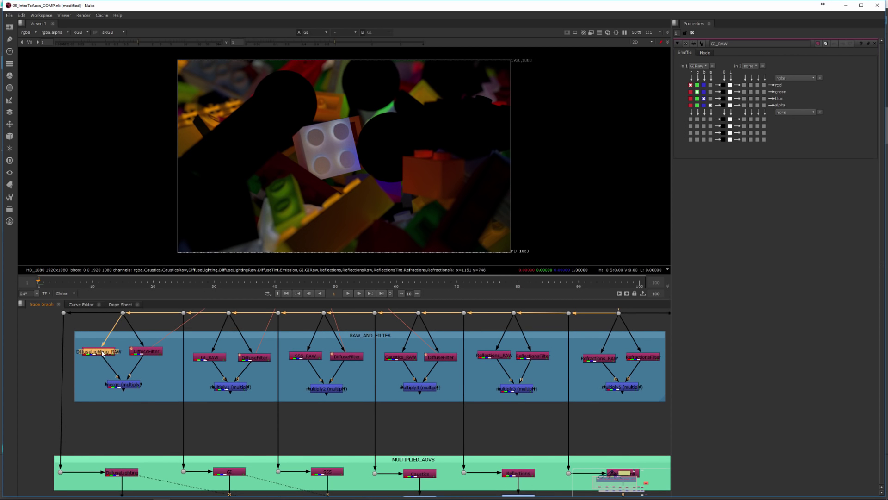
drag(103, 355, 105, 354)
click(203, 360)
middle_drag(269, 392, 226, 393)
double_click(263, 360)
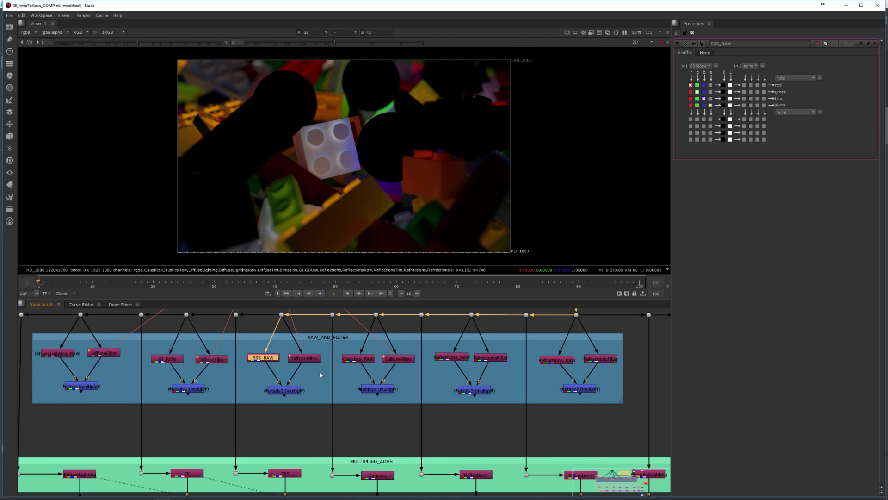
double_click(359, 360)
click(395, 361)
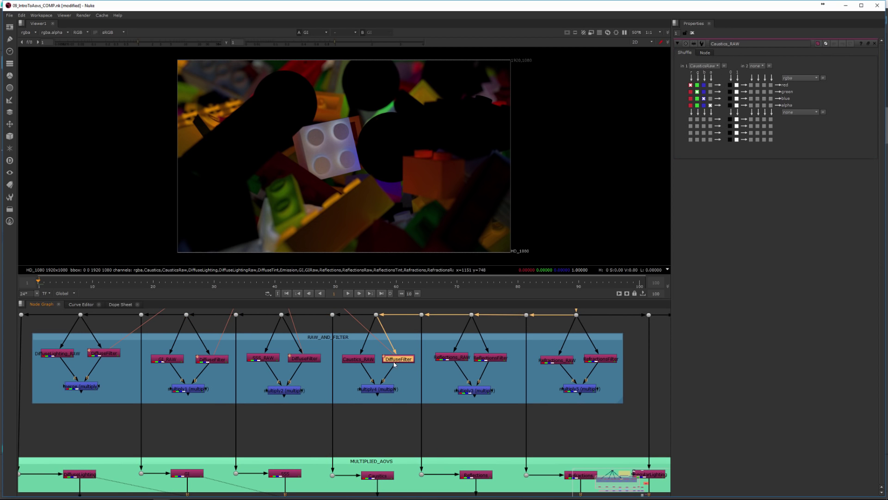
Compare the multiply1 result with the GI node by alternating between them in the viewer
middle_drag(339, 387, 396, 366)
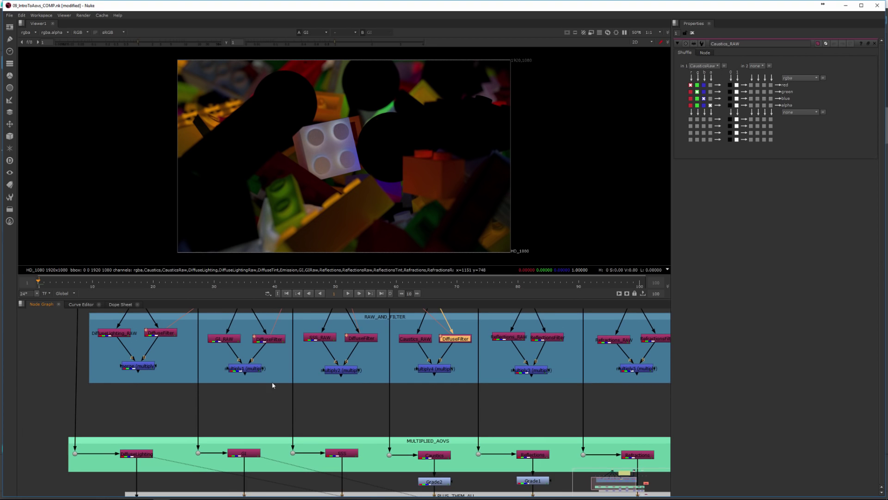
click(249, 370)
key(1)
click(292, 418)
middle_drag(283, 406, 276, 407)
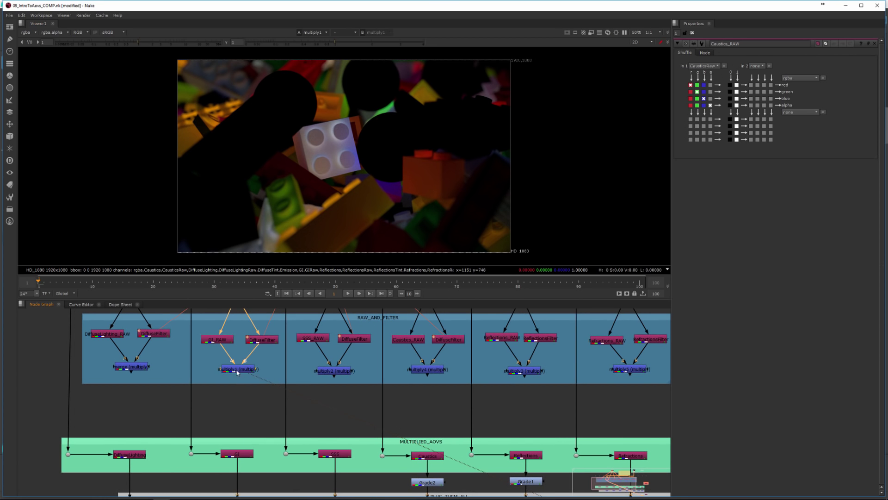
click(244, 457)
key(2)
click(359, 407)
middle_drag(358, 407, 342, 409)
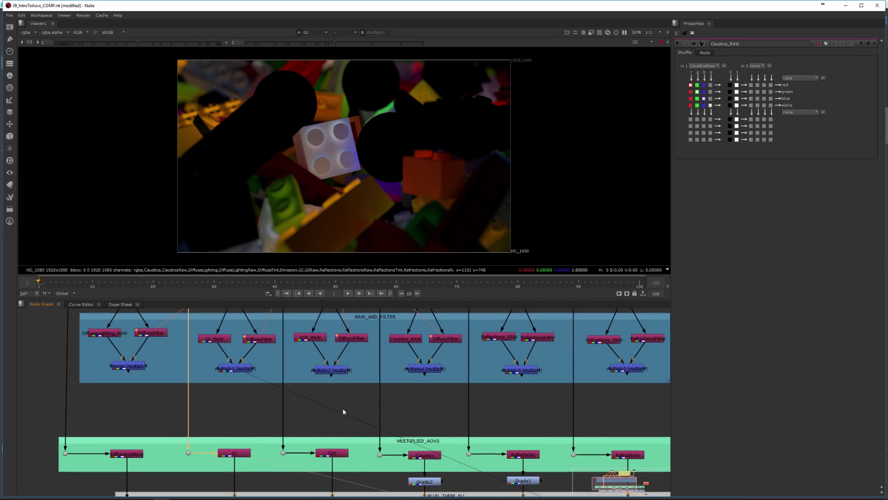
key(1)
key(2)
key(1)
Compare the multiply2 result with the SSS node in the viewer
click(317, 374)
key(1)
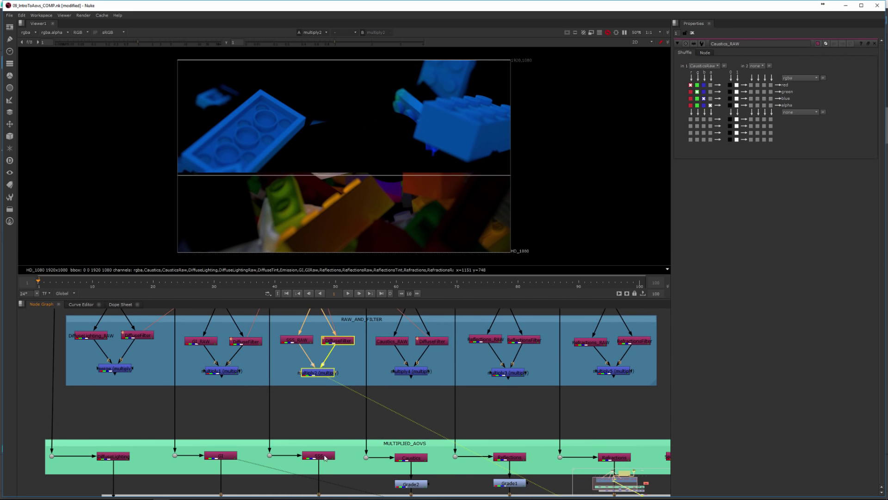
click(325, 457)
key(2)
click(370, 410)
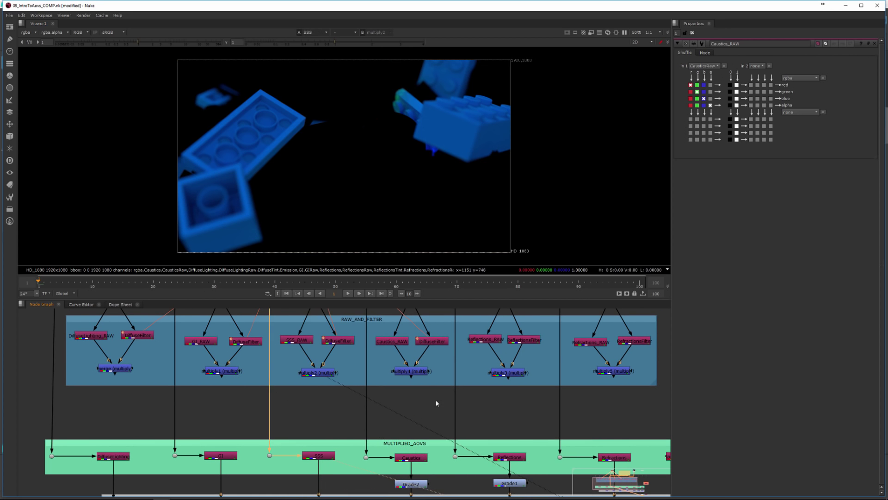
Display the multiply4 result in the viewer and compare it with the Caustics pass
middle_drag(443, 397, 381, 383)
click(355, 359)
key(1)
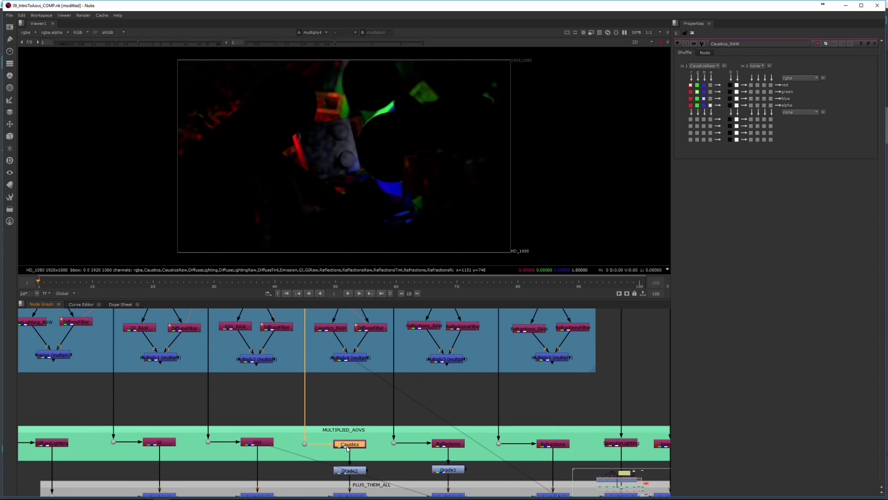
Nudge the ReflectionsFilter node away from Reflections_RAW and display Reflections_RAW in the viewer
middle_drag(426, 386, 318, 435)
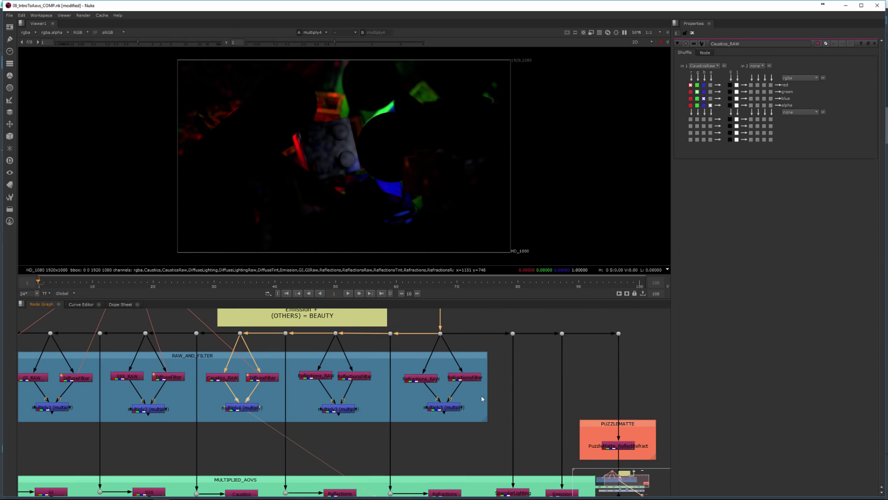
scroll(327, 396, up, 2)
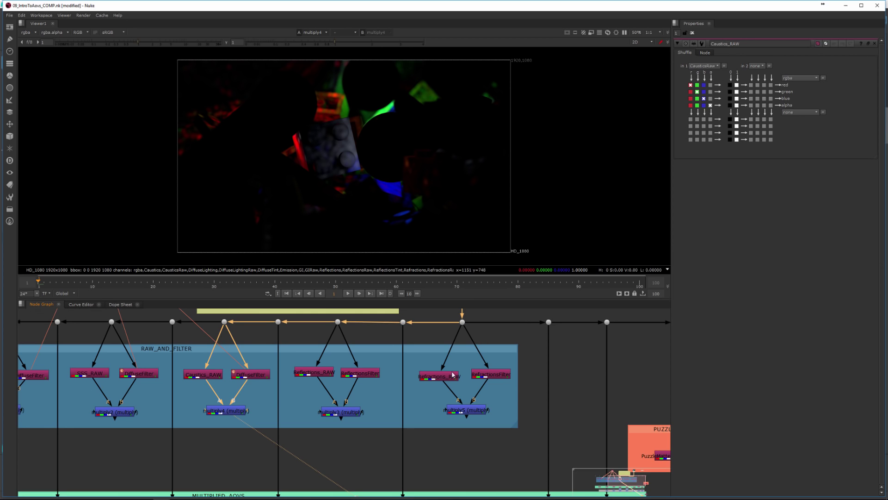
middle_drag(452, 375, 422, 366)
scroll(297, 398, up, 1)
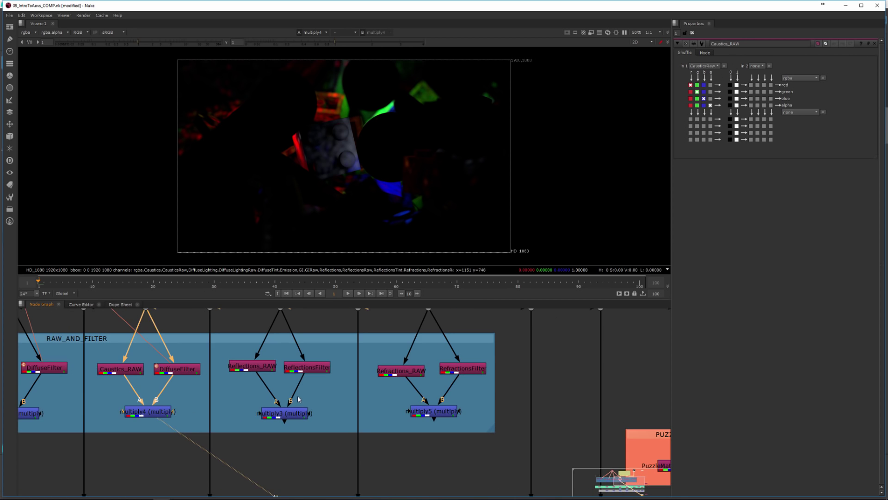
middle_drag(302, 398, 332, 399)
click(290, 369)
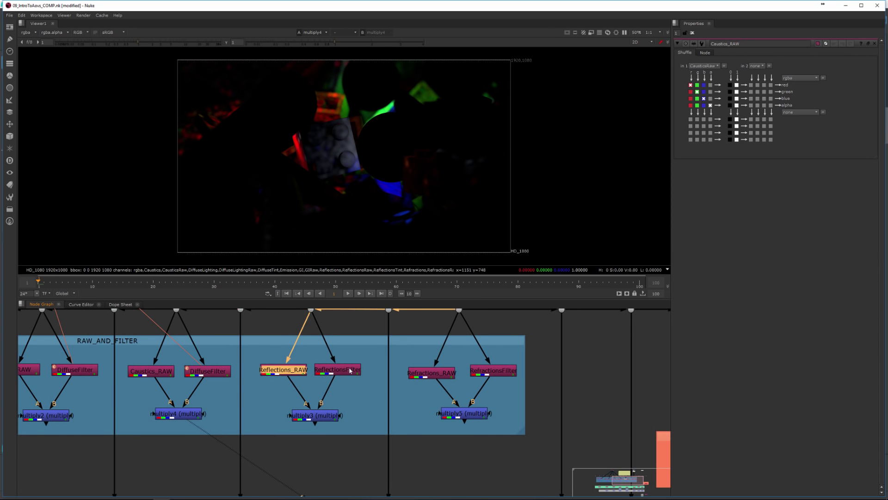
drag(337, 369, 344, 370)
click(285, 372)
key(1)
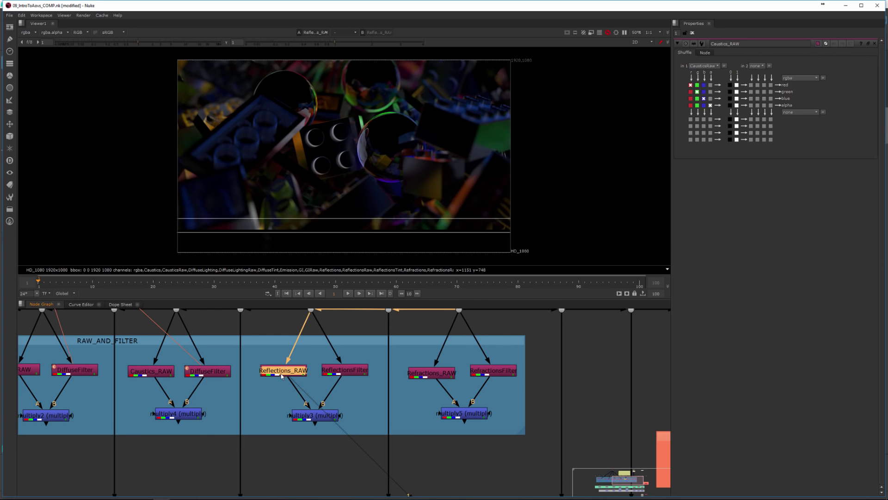
Display ReflectionsFilter in the viewer and check its input layer choices, keeping ReflectionsTint
click(348, 372)
key(1)
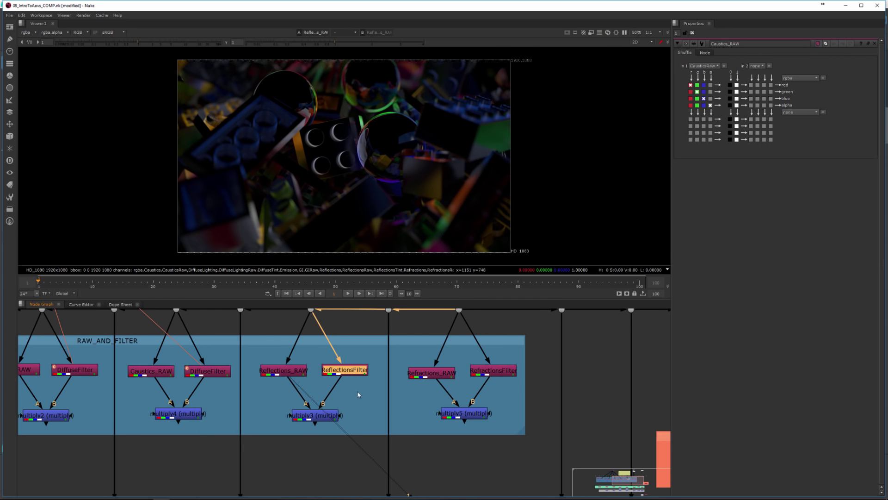
double_click(347, 372)
key(1)
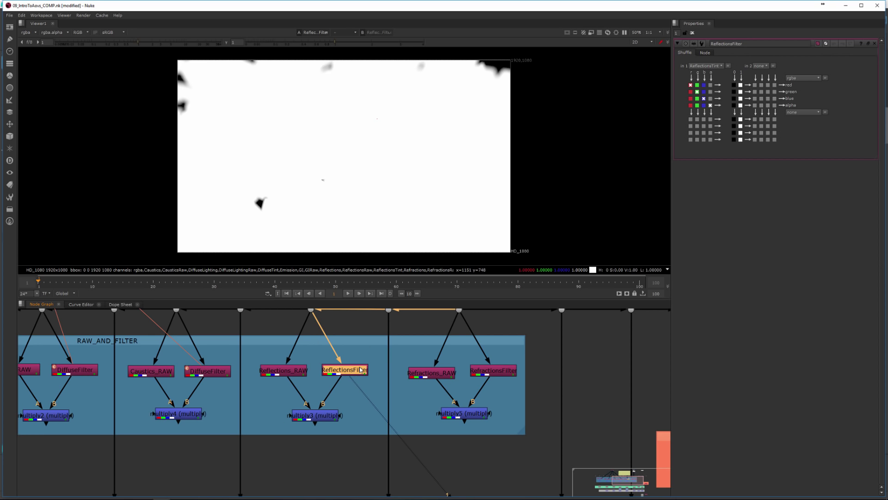
click(714, 66)
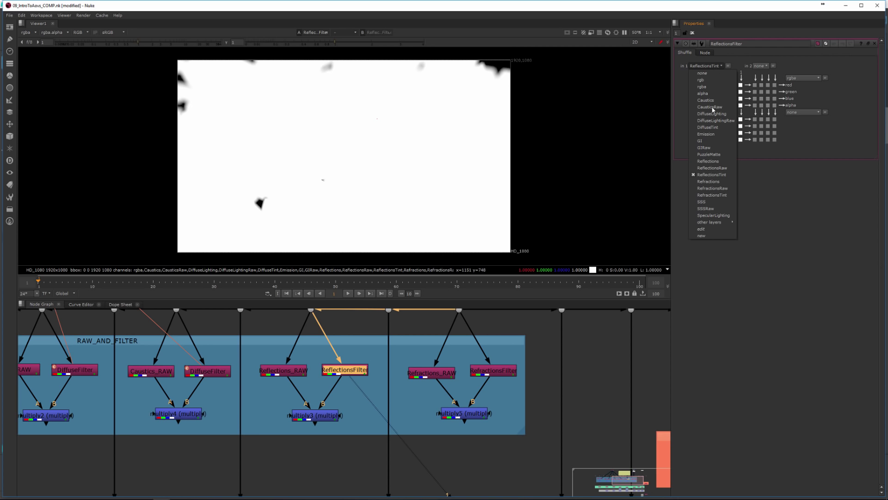
click(718, 175)
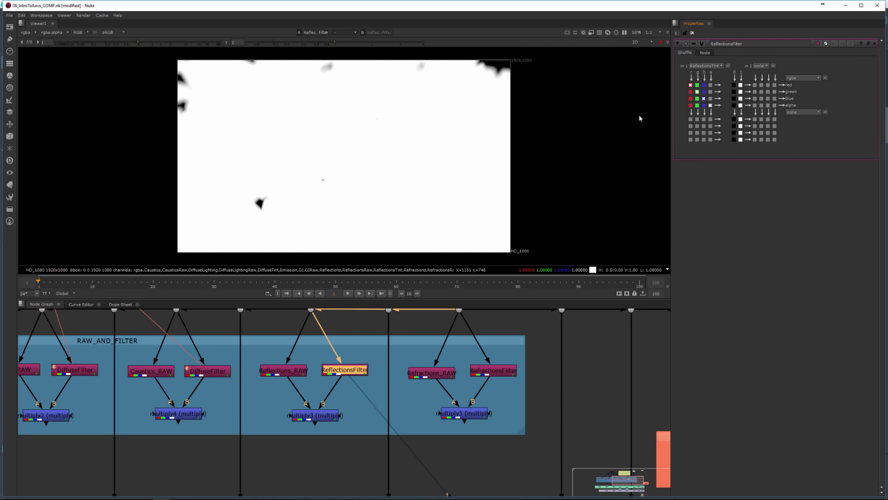
Switch to Maya and locate the Reflections Filter, Reflections Raw and Reflections entries among the available Redshift AOVs
click(180, 478)
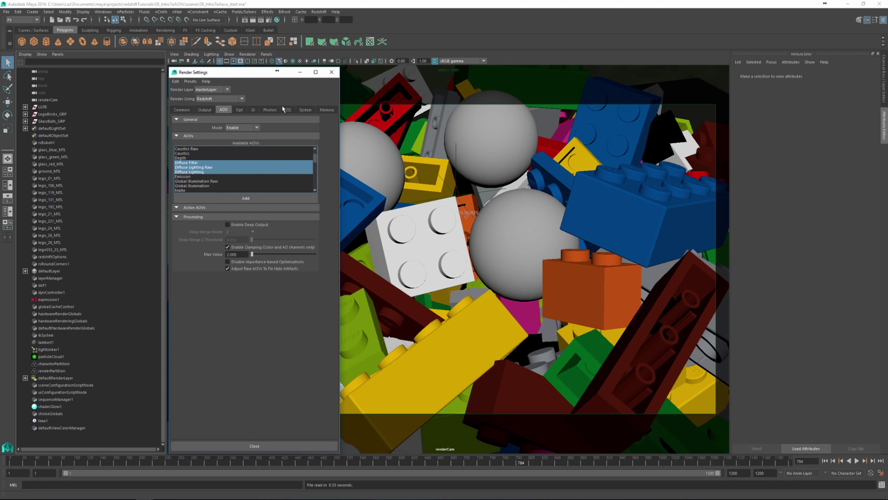
click(209, 176)
scroll(215, 181, down, 3)
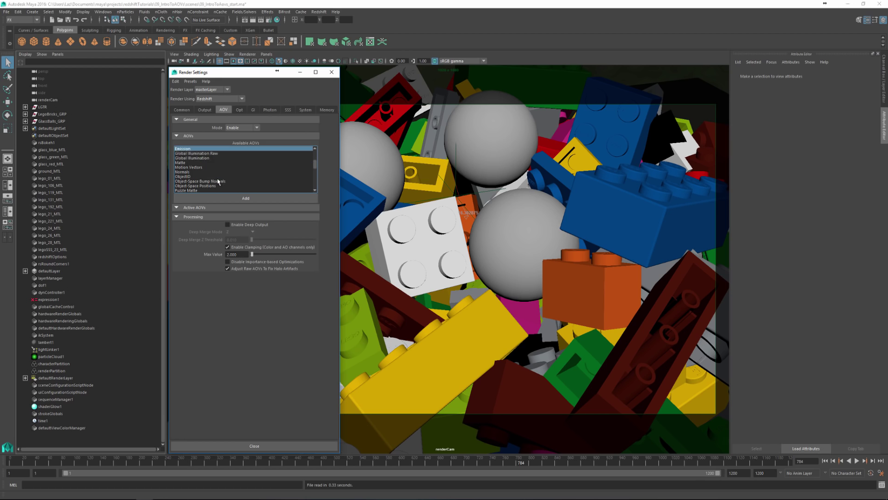
scroll(218, 182, down, 1)
click(204, 172)
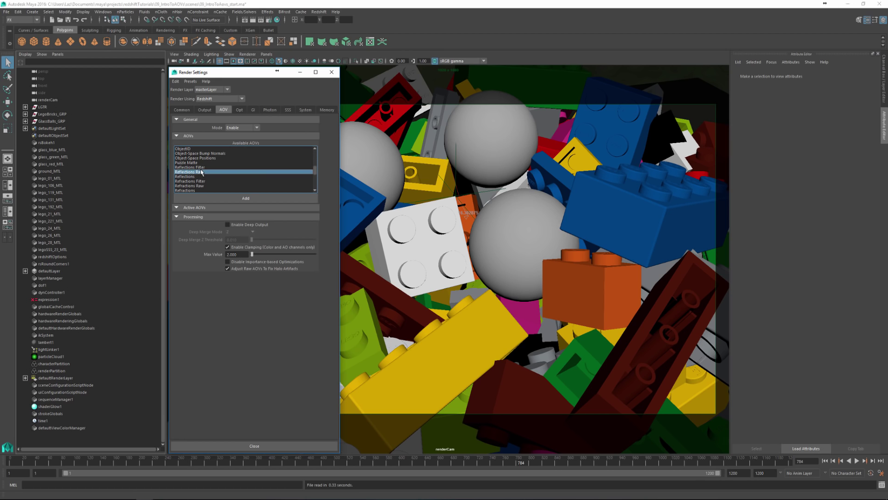
click(205, 168)
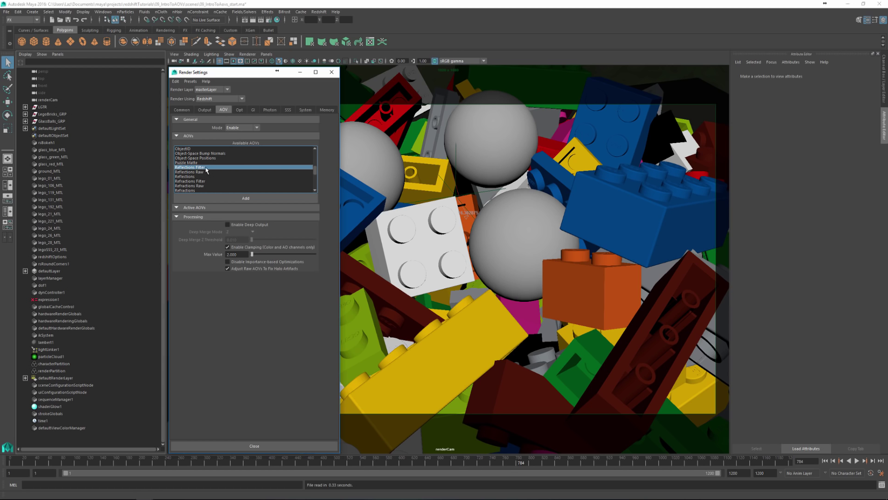
ctrl+click(200, 172)
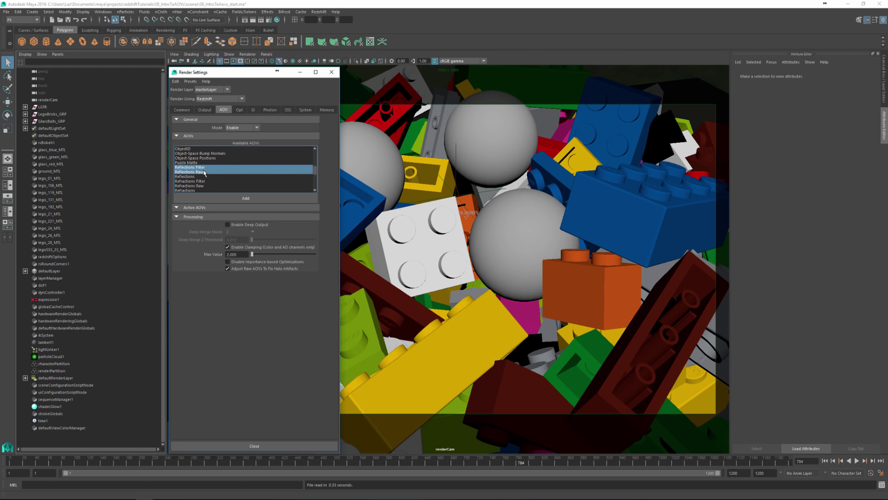
click(192, 177)
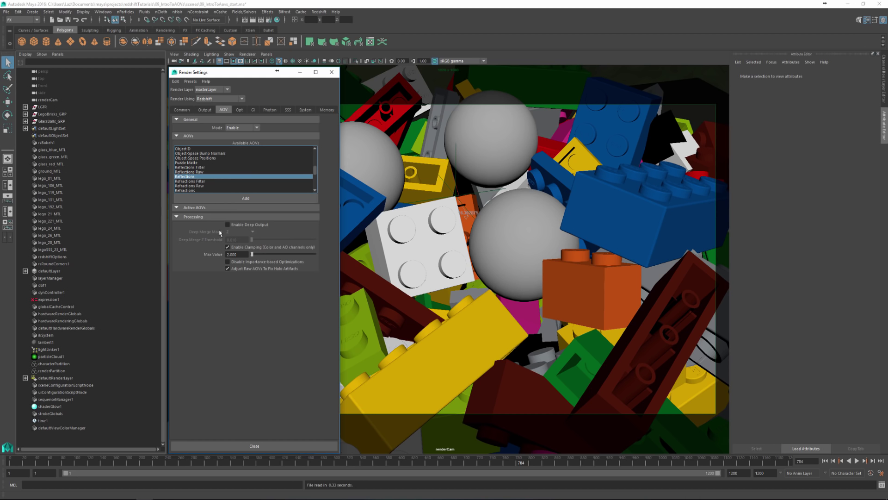
Switch back to Nuke and display the multiply5 refractions result in the viewer
click(162, 498)
click(198, 487)
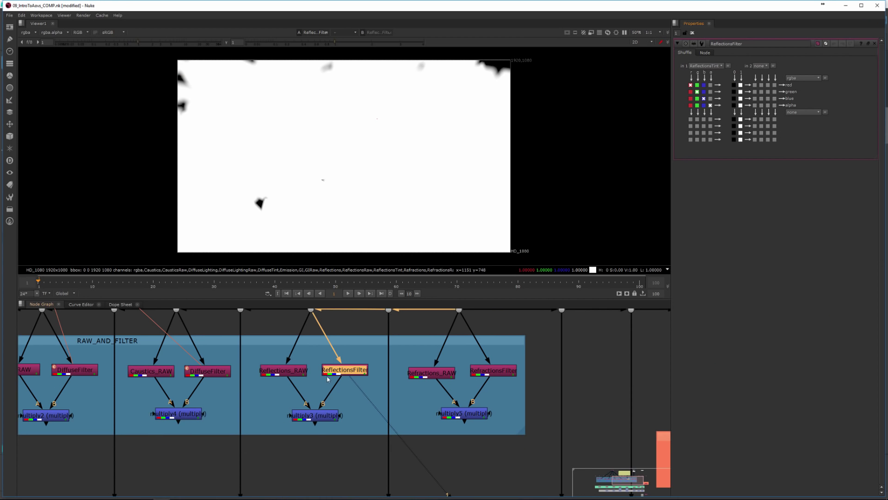
scroll(347, 419, down, 2)
middle_drag(347, 418, 389, 389)
click(420, 371)
key(1)
scroll(420, 371, down, 2)
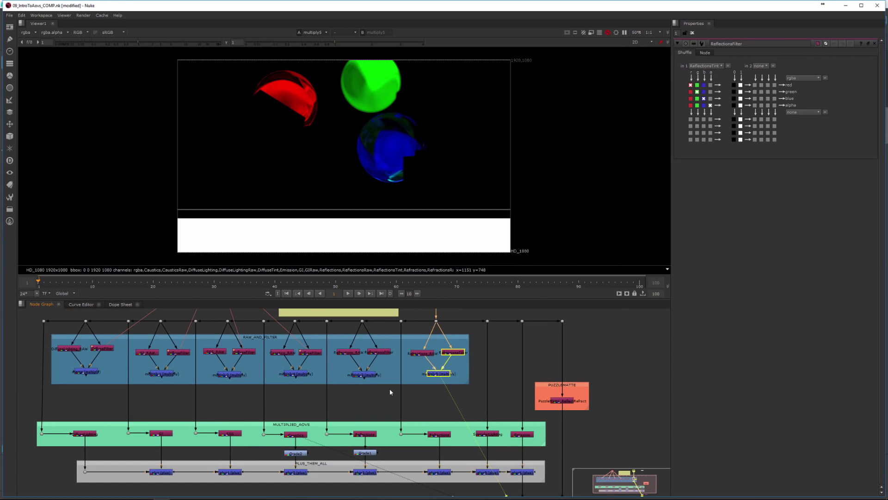
Look over the RAW_AND_FILTER and MULTIPLIED_AOVS groups and display the PuzzleMatte node in the viewer
click(394, 370)
middle_drag(166, 417, 183, 375)
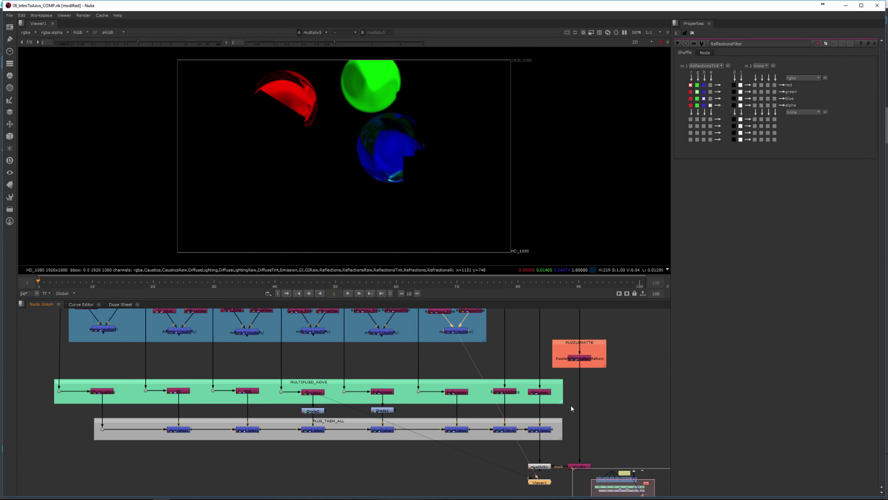
middle_drag(452, 366, 405, 419)
scroll(431, 415, down, 1)
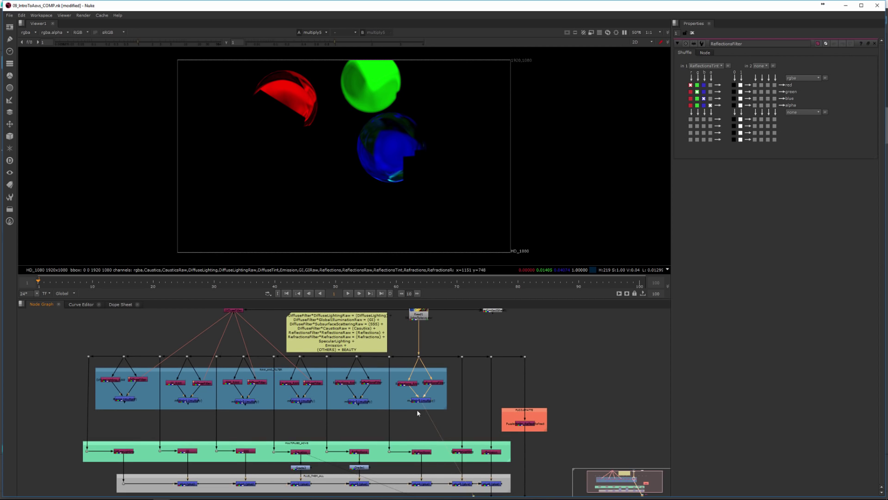
click(530, 424)
key(1)
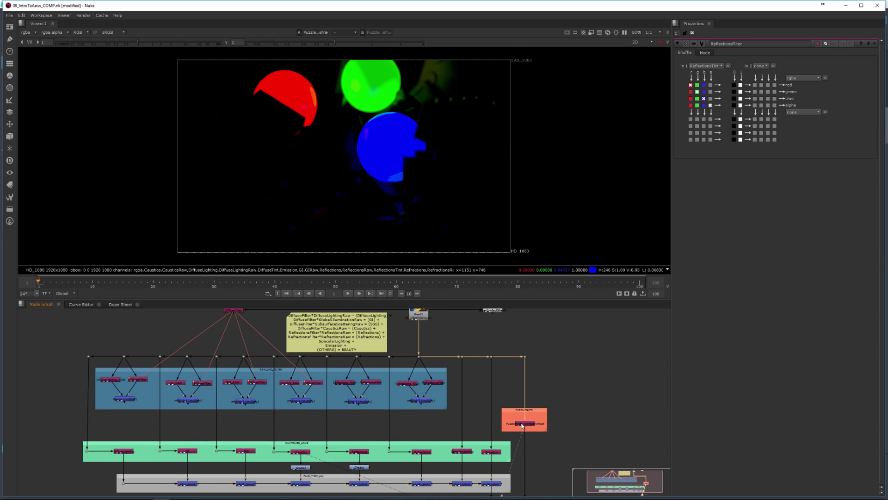
Examine the sticky note with the AOV formulas against the node groups beneath it
click(386, 384)
middle_drag(386, 384, 390, 418)
scroll(350, 371, up, 2)
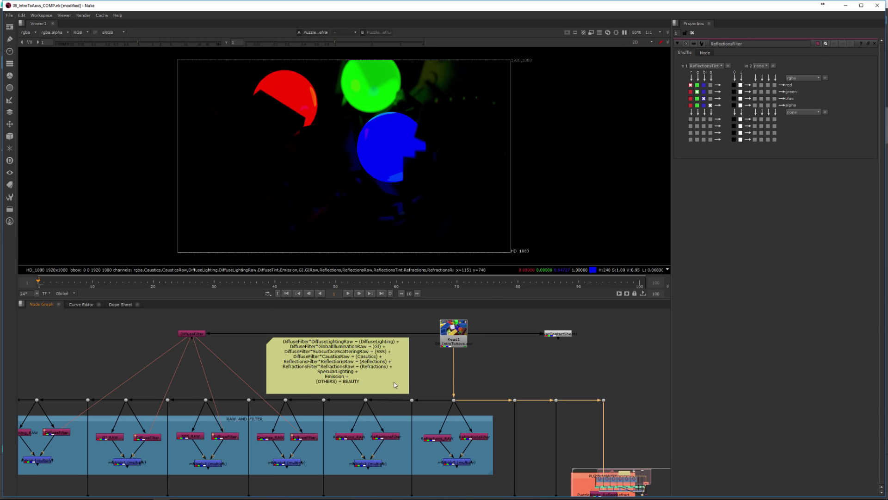
middle_drag(350, 376, 365, 369)
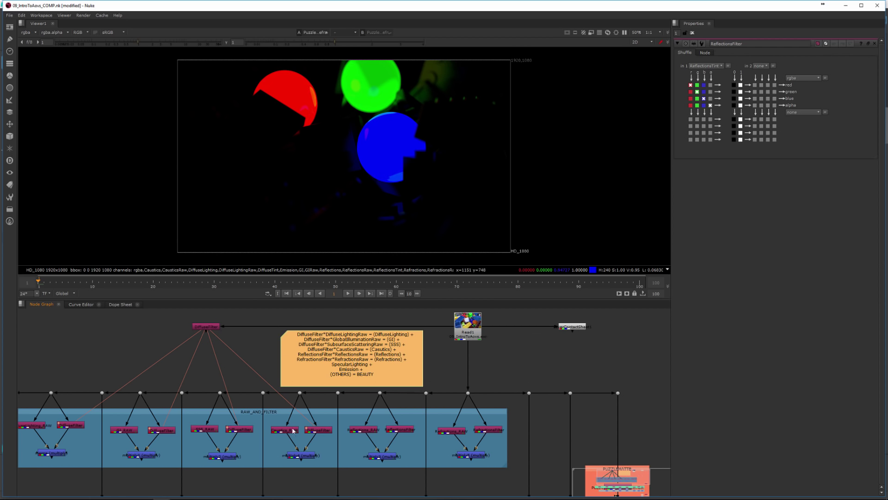
middle_drag(272, 477, 298, 423)
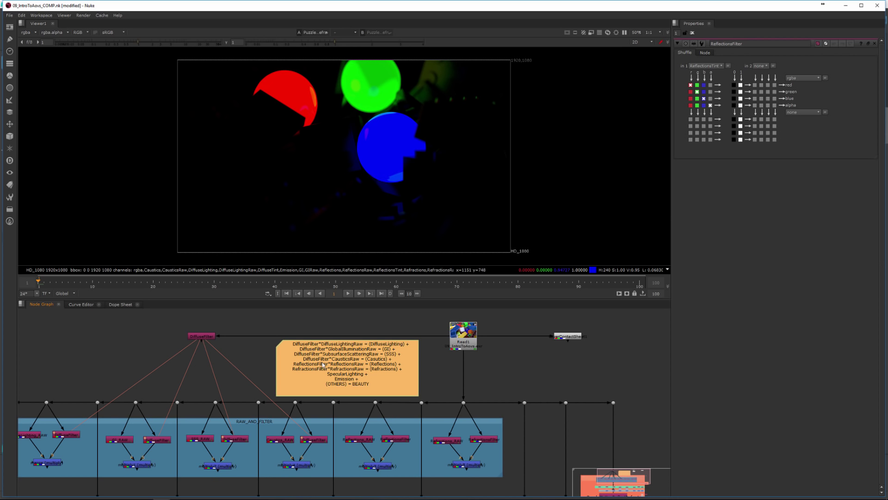
scroll(341, 371, down, 2)
scroll(444, 379, down, 3)
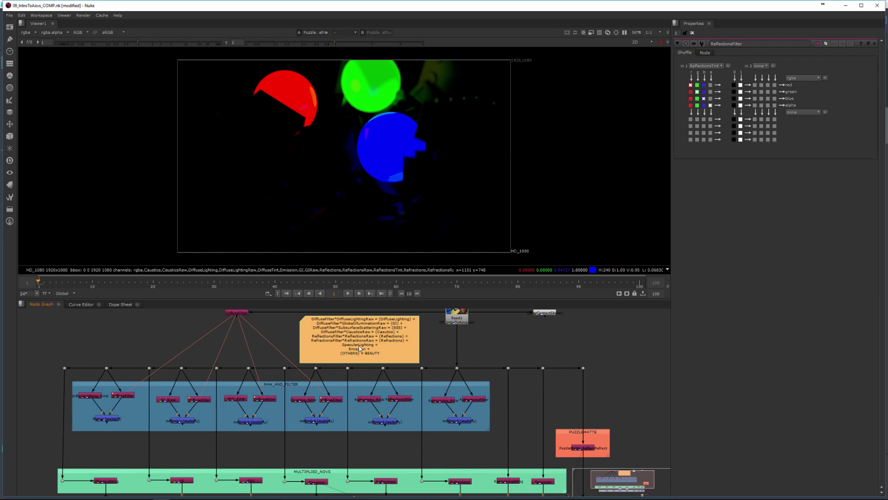
middle_drag(343, 388, 333, 379)
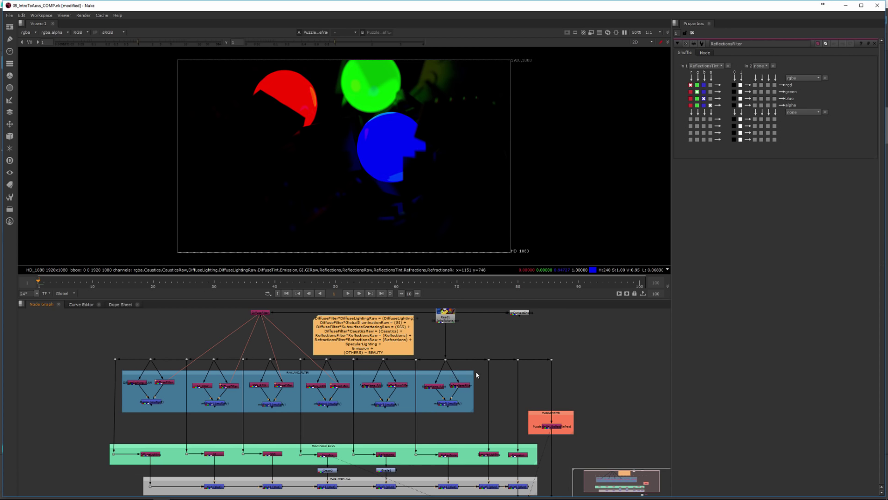
Highlight all raw, filter and multiply nodes in the RAW_AND_FILTER group by selecting them together, and clear the selection
mouse_move(484, 359)
mouse_down()
mouse_move(345, 412)
mouse_move(487, 361)
mouse_up()
drag(486, 365, 479, 369)
drag(480, 363, 132, 419)
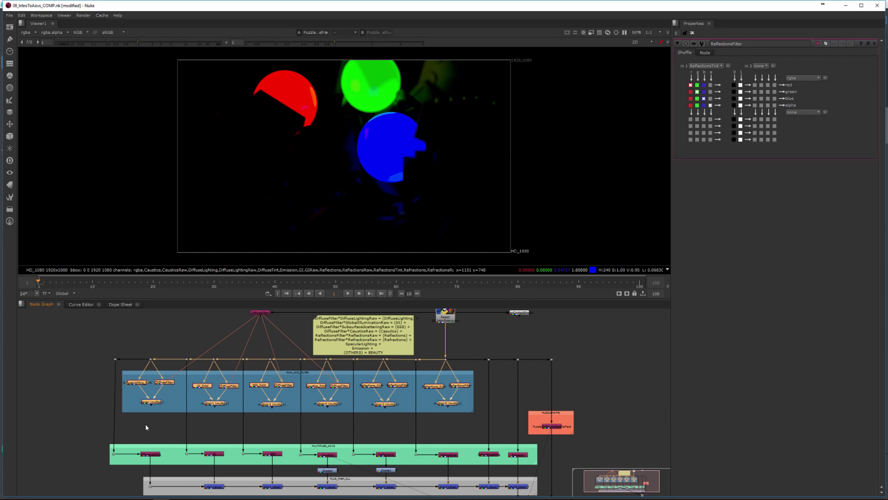
click(145, 423)
Display the diffuse merge, multiply1 and multiply2 results in turn, returning to the diffuse merge
scroll(130, 418, up, 3)
click(170, 393)
key(1)
click(274, 393)
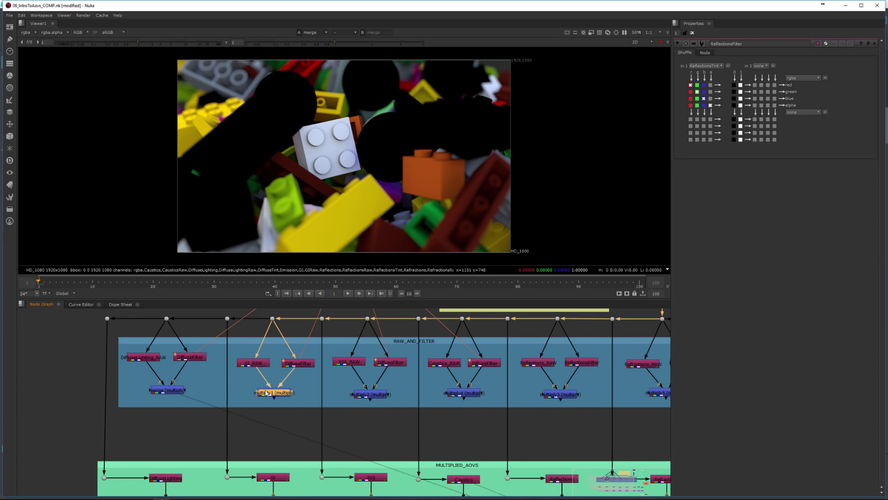
key(1)
click(370, 394)
key(1)
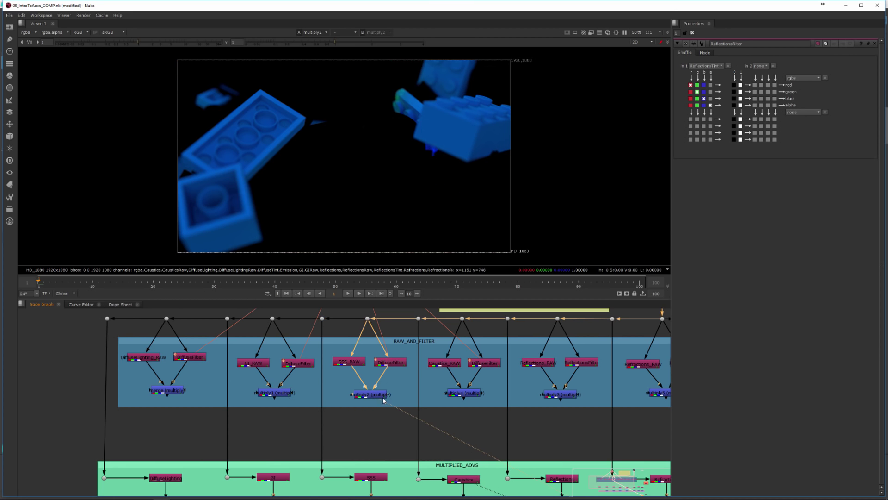
click(177, 394)
key(1)
Add a Merge node between the RAW_AND_FILTER and MULTIPLIED_AOVS groups and set its operation to plus
scroll(192, 439, down, 2)
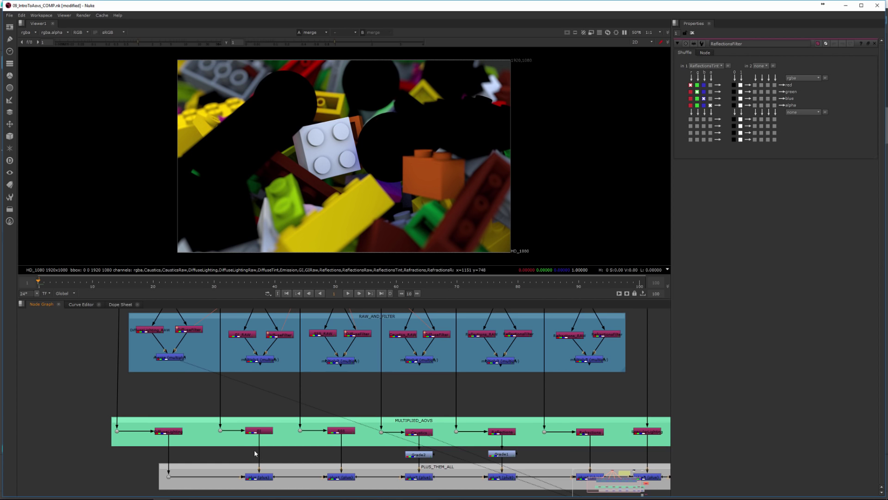
middle_drag(180, 367, 171, 338)
middle_drag(121, 315, 96, 354)
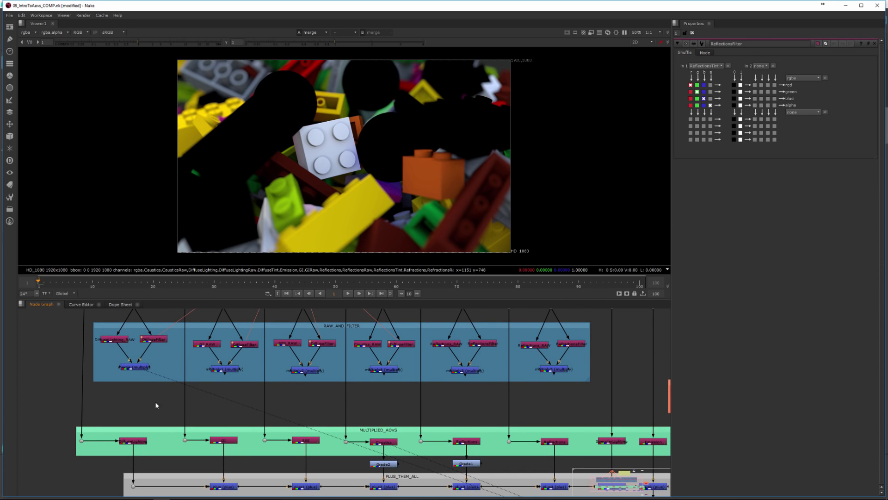
key(Tab)
text(merge)
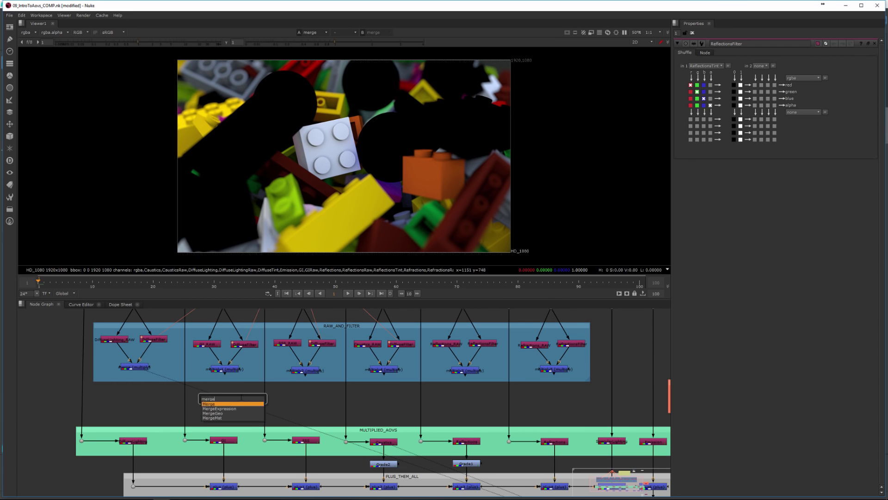
key(Return)
drag(236, 399, 318, 407)
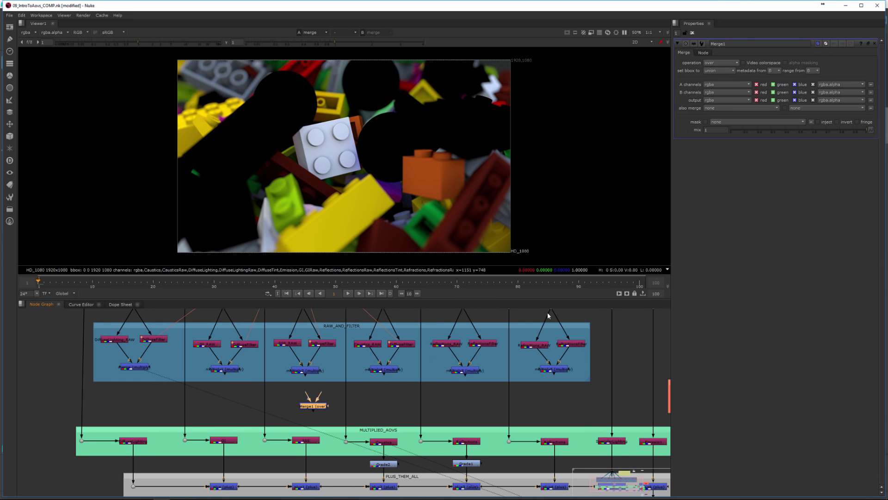
click(722, 63)
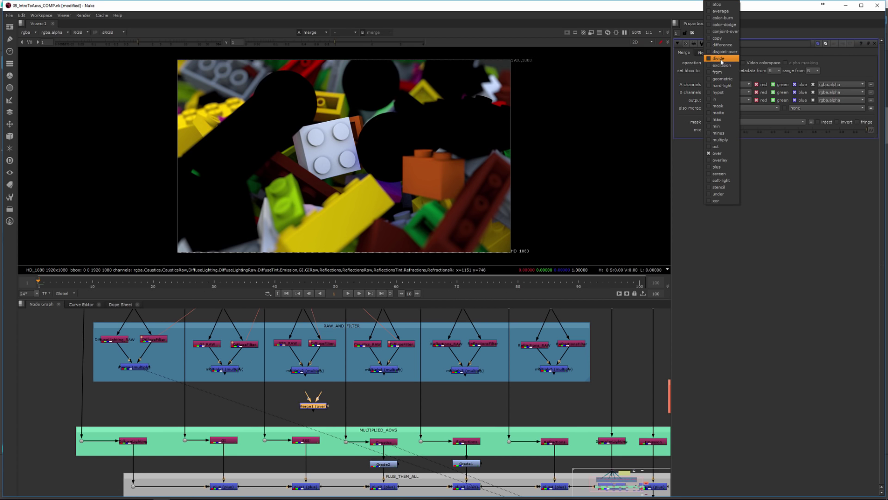
click(717, 166)
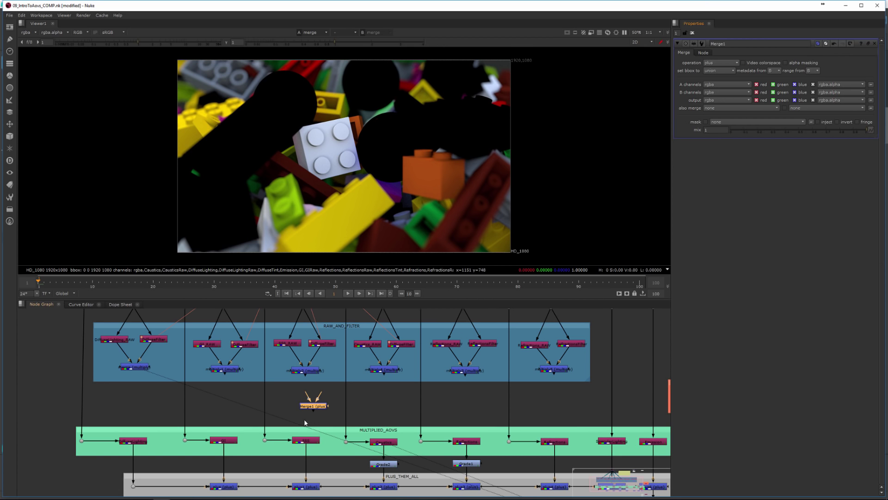
Connect the outputs of all six multiply nodes in the RAW_AND_FILTER group to the inputs of the new plus merge
drag(308, 408, 306, 410)
mouse_move(309, 396)
mouse_down()
mouse_move(172, 386)
mouse_move(200, 377)
mouse_move(135, 367)
mouse_up()
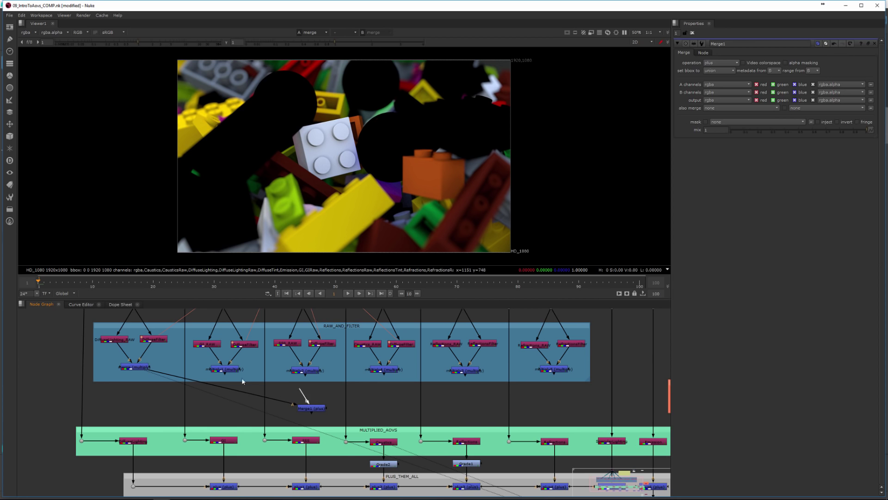
drag(318, 396, 229, 368)
drag(315, 407, 307, 405)
drag(305, 375, 305, 405)
drag(387, 378, 317, 405)
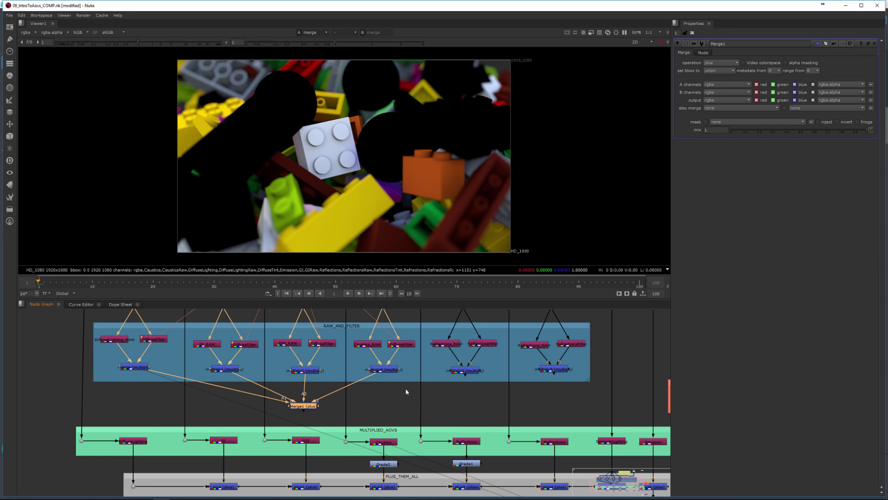
drag(462, 377, 317, 405)
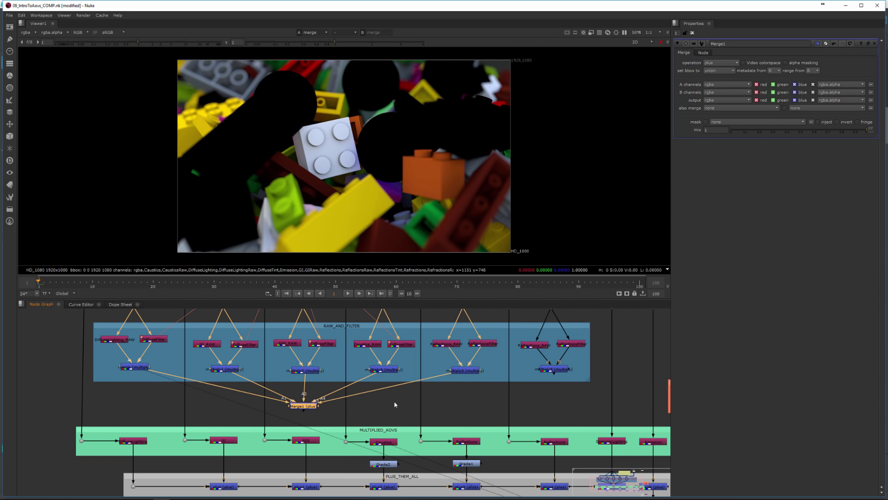
drag(552, 377, 574, 411)
Display the result of the new plus merge that sums the six multiplied passes
middle_drag(573, 411, 489, 339)
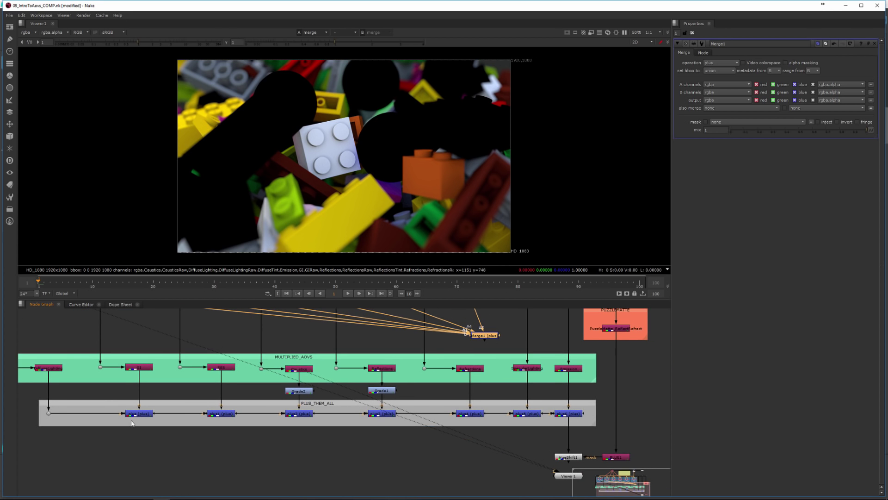
scroll(401, 401, down, 2)
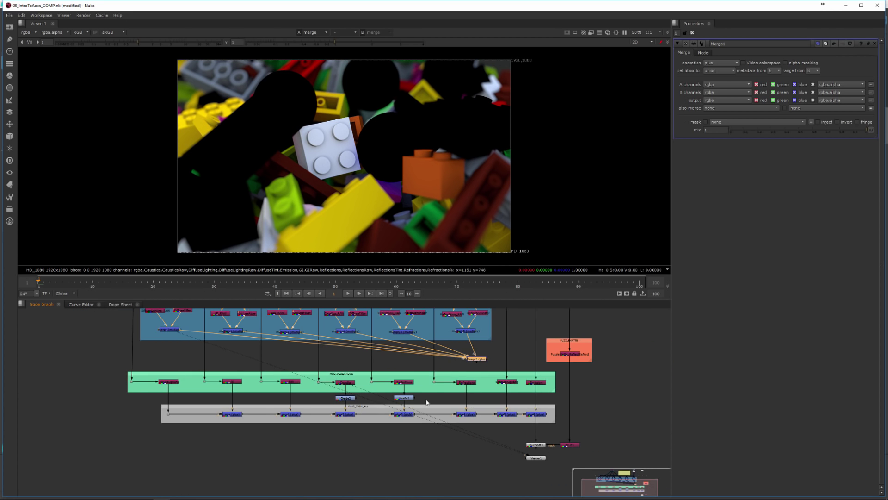
scroll(419, 404, down, 2)
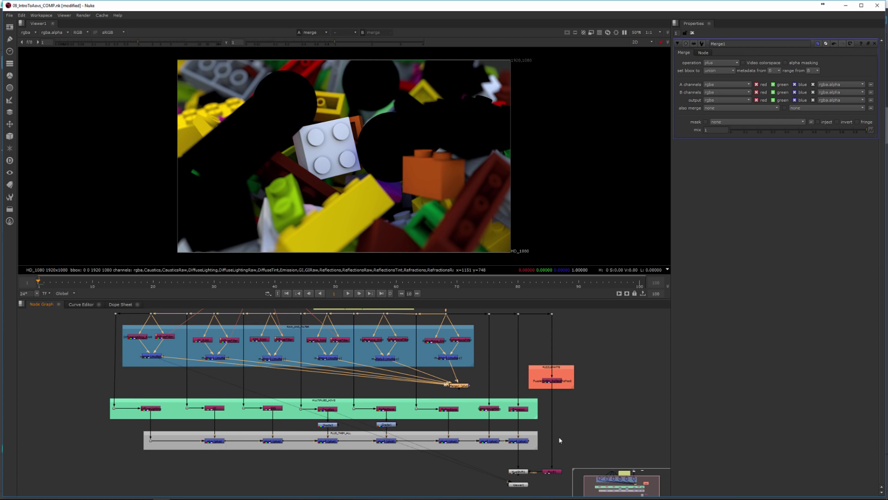
scroll(481, 391, up, 1)
key(1)
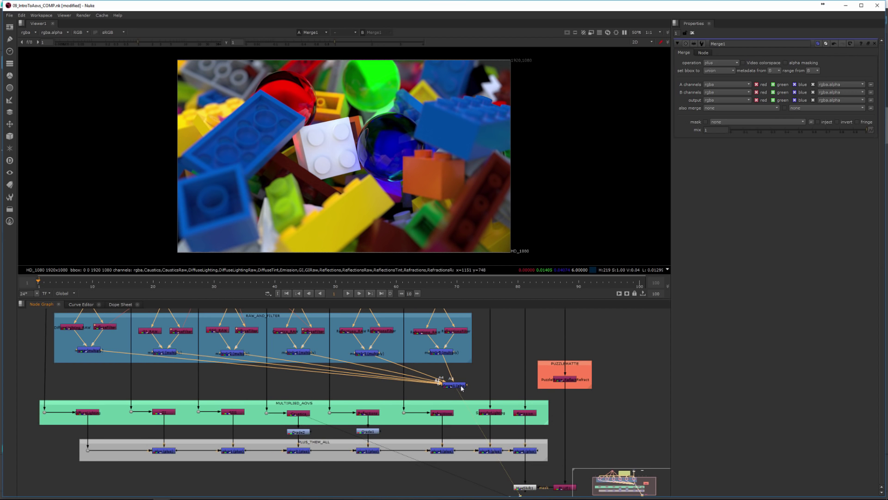
scroll(451, 398, down, 2)
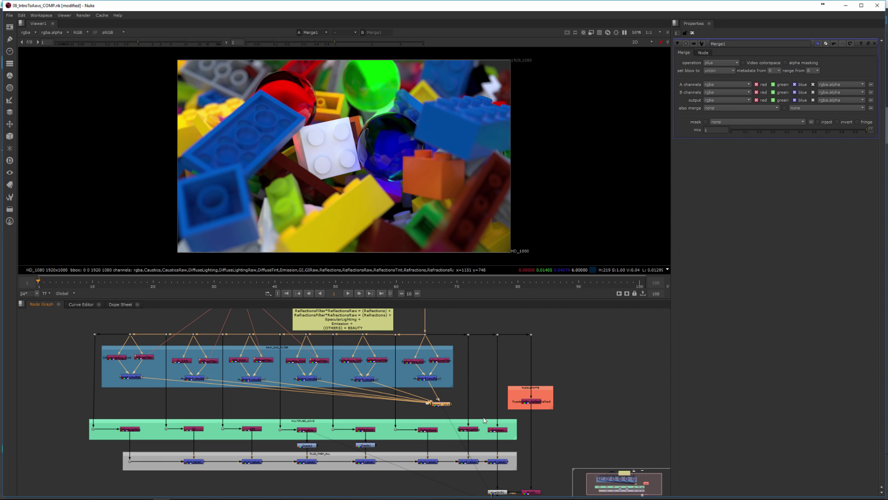
Move the plus merge beside the MULTIPLIED_AOVS group and connect the SpecularLighting and Emission nodes to it as well
scroll(435, 405, up, 2)
drag(409, 381, 435, 442)
drag(493, 448, 439, 440)
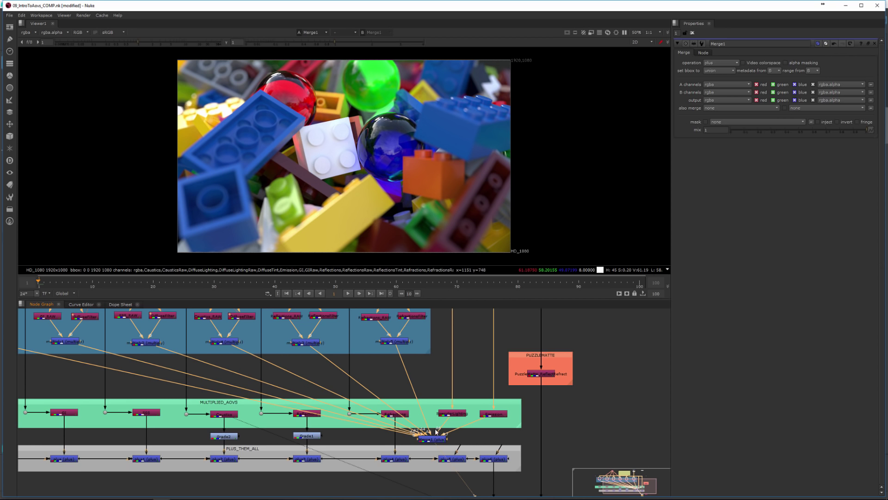
Return the SpecularLighting and Emission connections to the PLUS_THEM_ALL nodes, and display the result of the last plus node
drag(440, 433, 453, 432)
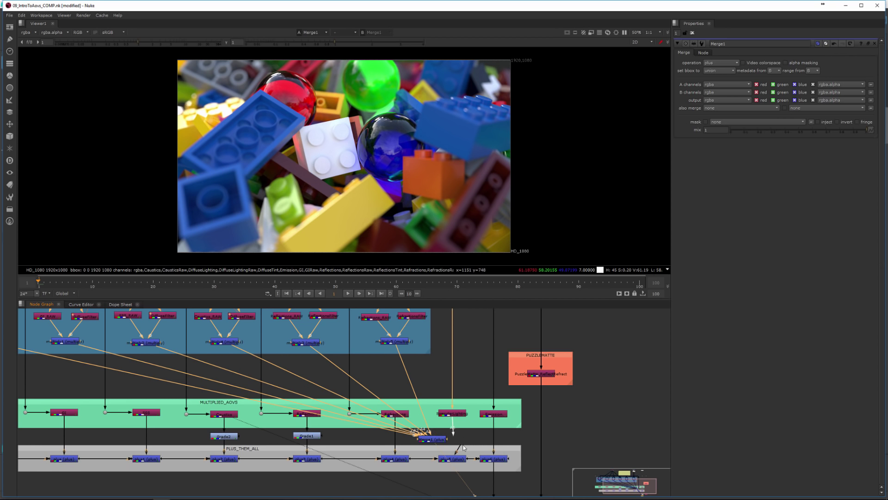
click(498, 461)
key(1)
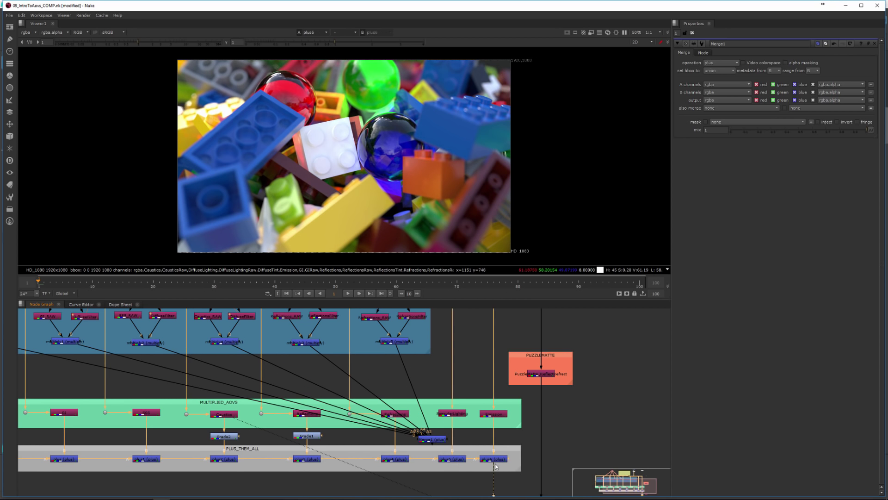
Move the added merge back beneath the RAW_AND_FILTER group, and highlight all MULTIPLIED_AOVS nodes by selecting them together
drag(423, 439, 224, 383)
middle_drag(272, 385, 337, 387)
scroll(338, 387, down, 1)
middle_drag(149, 311, 214, 342)
middle_drag(399, 376, 374, 355)
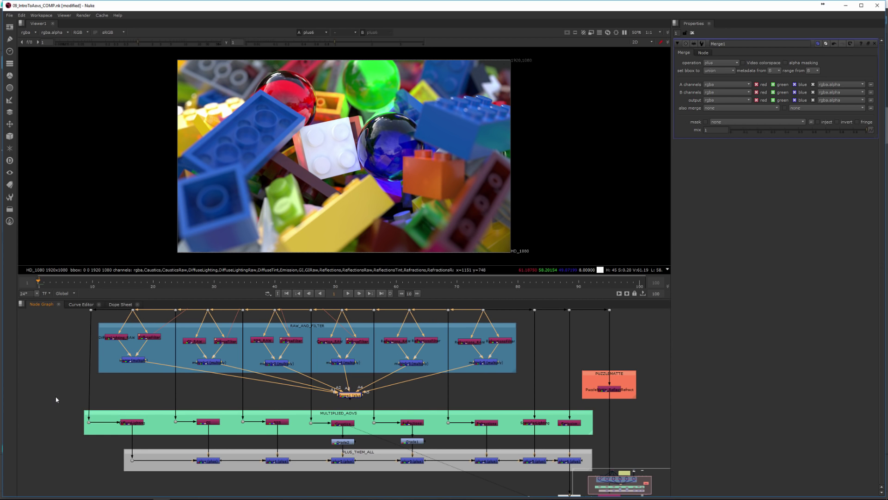
drag(56, 397, 619, 445)
drag(45, 305, 97, 305)
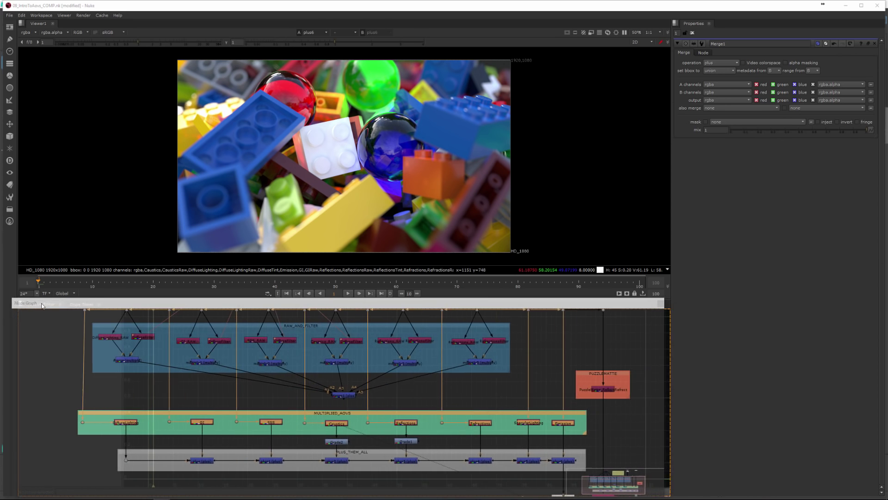
Delete the added plus merge between the RAW_AND_FILTER and MULTIPLIED_AOVS groups
click(350, 394)
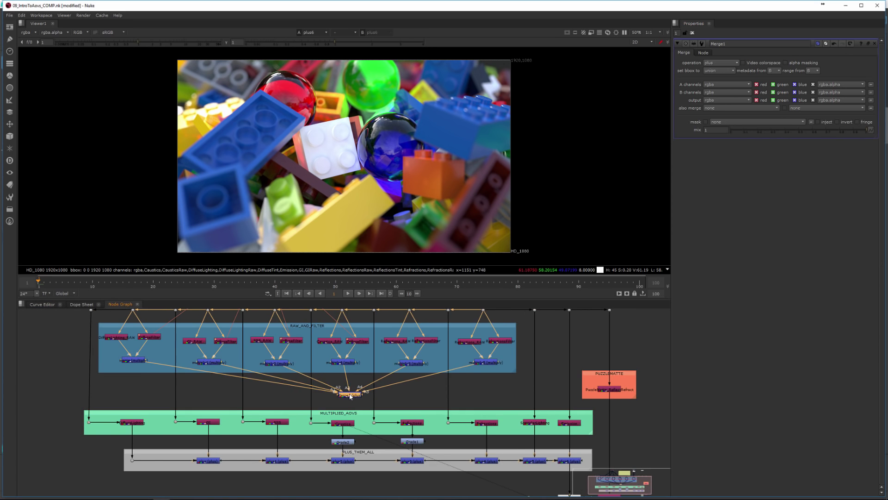
key(Delete)
middle_drag(361, 392, 345, 400)
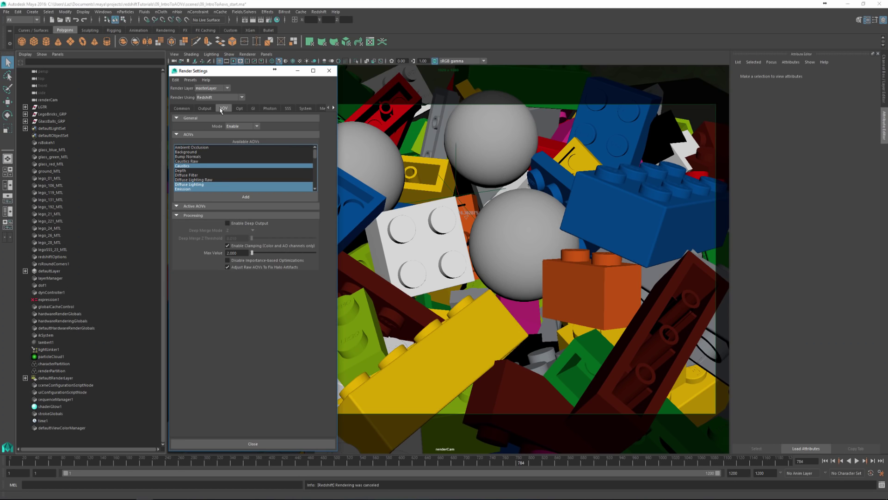
Switch to Maya and review the AOV mode options in the Redshift render settings, keeping Enable
click(235, 126)
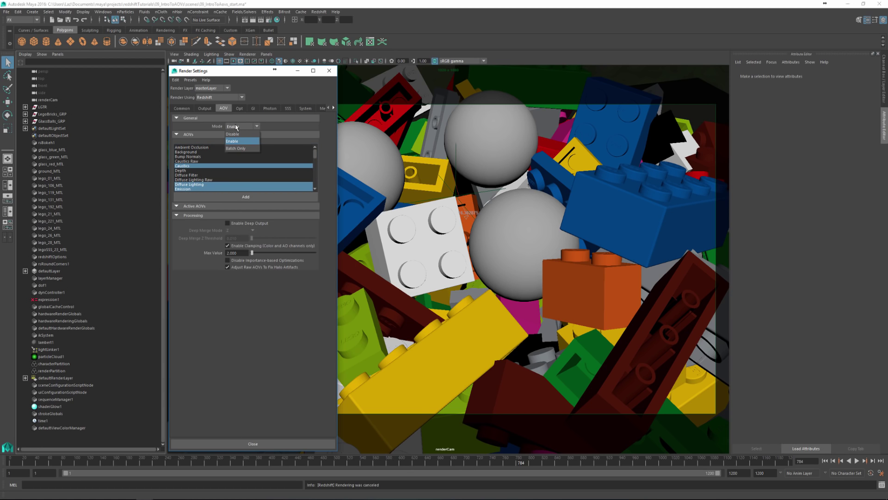
click(237, 126)
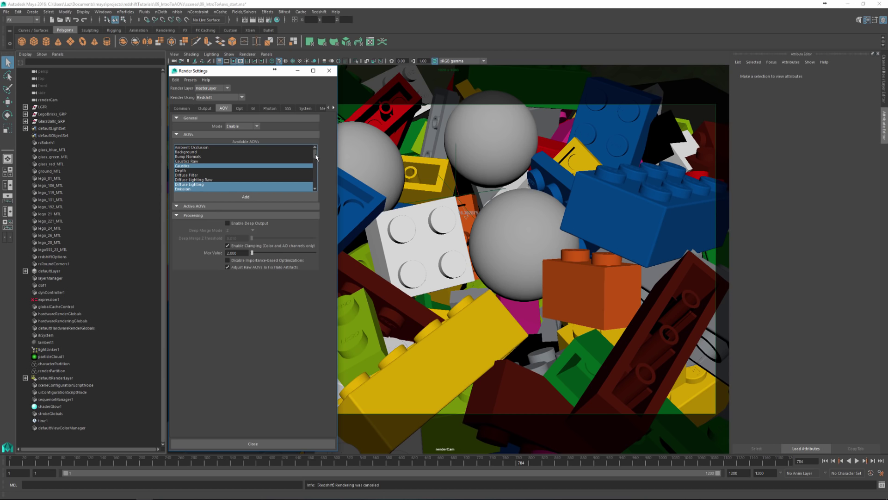
Add the selected Caustics, Diffuse Lighting, Emission, Global Illumination, Reflections, Refractions, Specular Lighting and Sub Surface Scatter AOVs to the active AOVs
scroll(316, 157, down, 1)
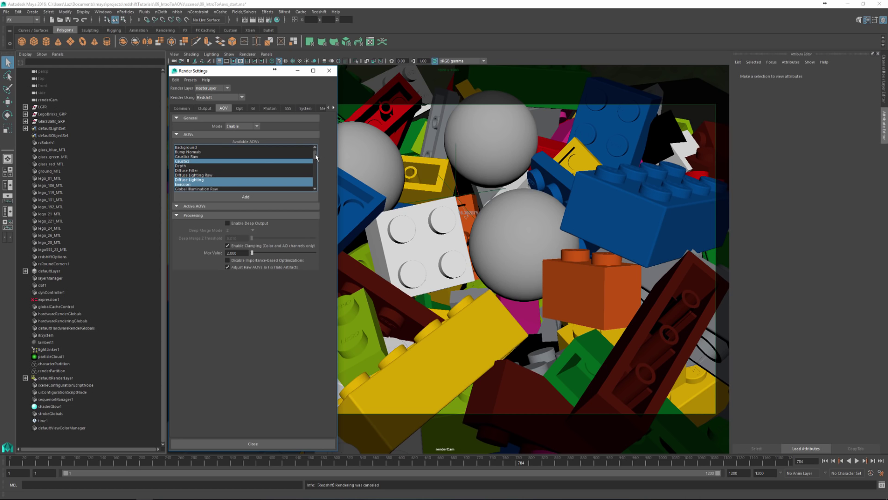
scroll(316, 158, up, 1)
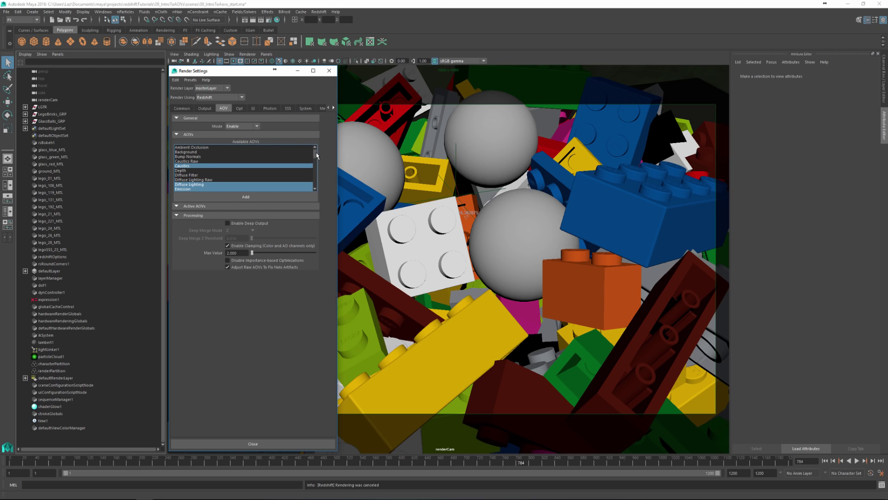
click(316, 190)
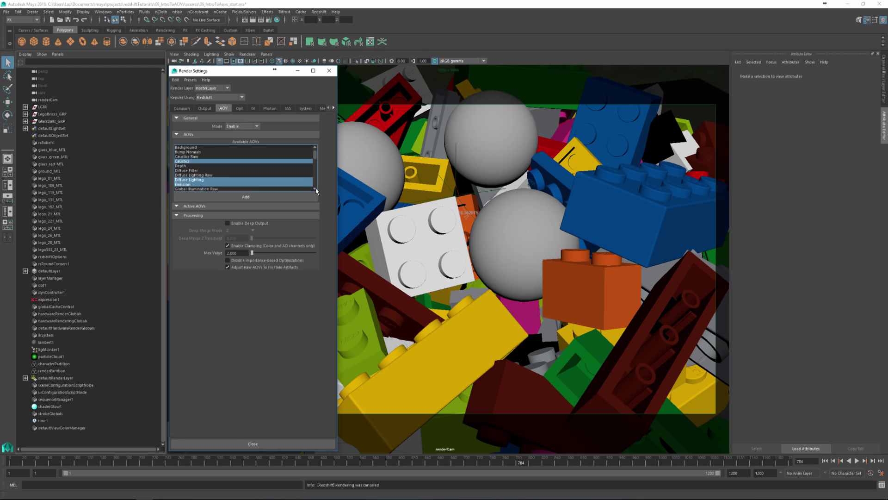
click(316, 189)
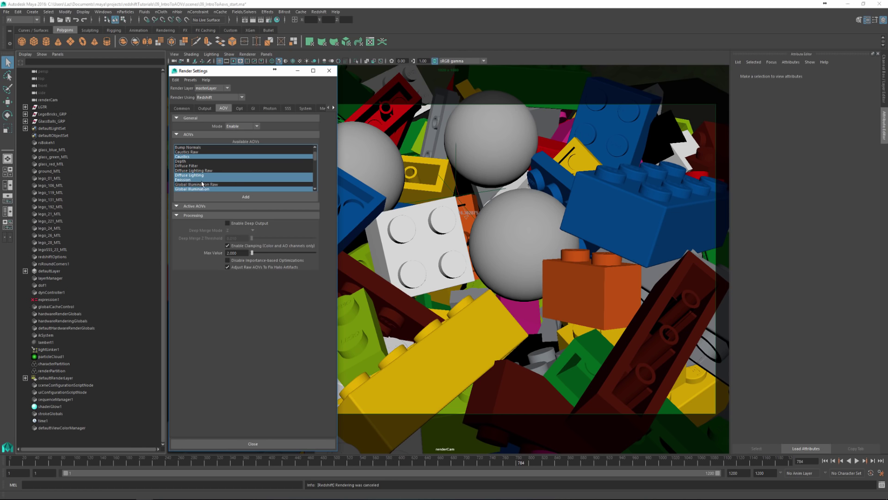
scroll(217, 180, down, 3)
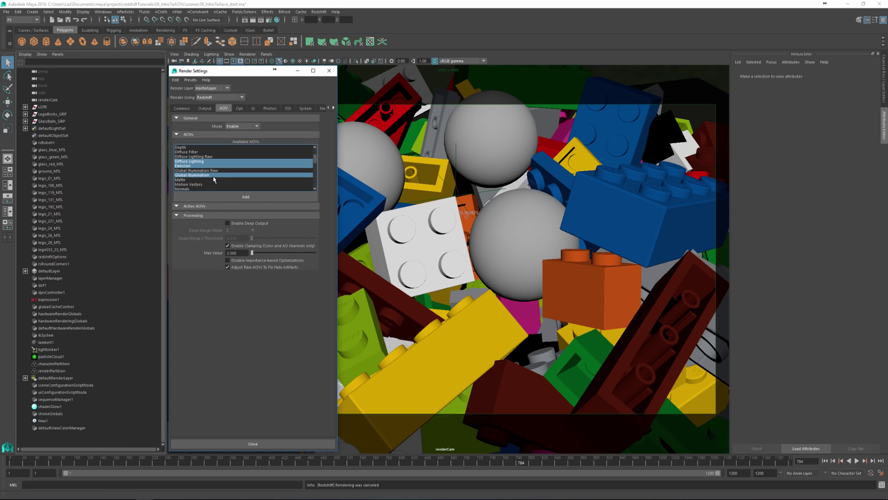
click(315, 189)
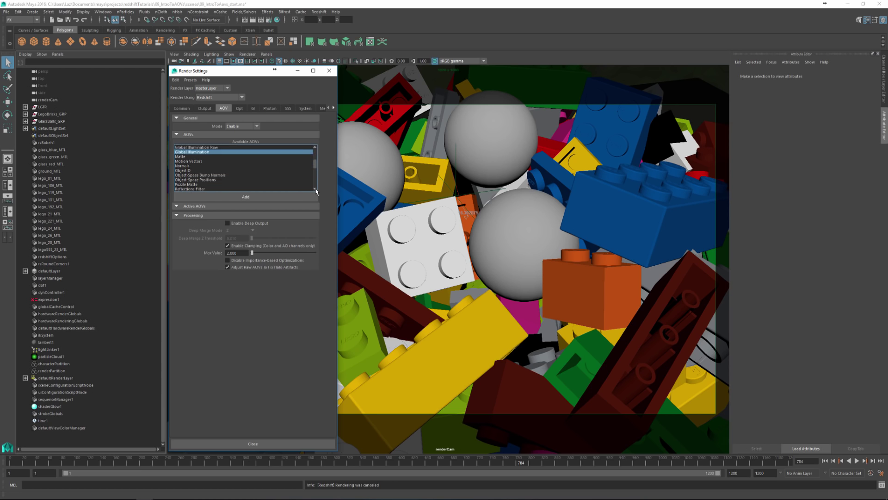
click(316, 189)
click(315, 189)
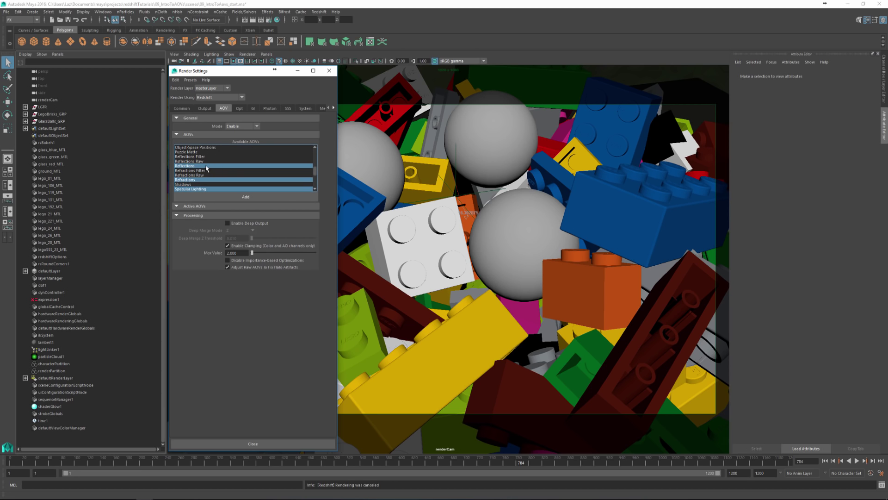
click(315, 189)
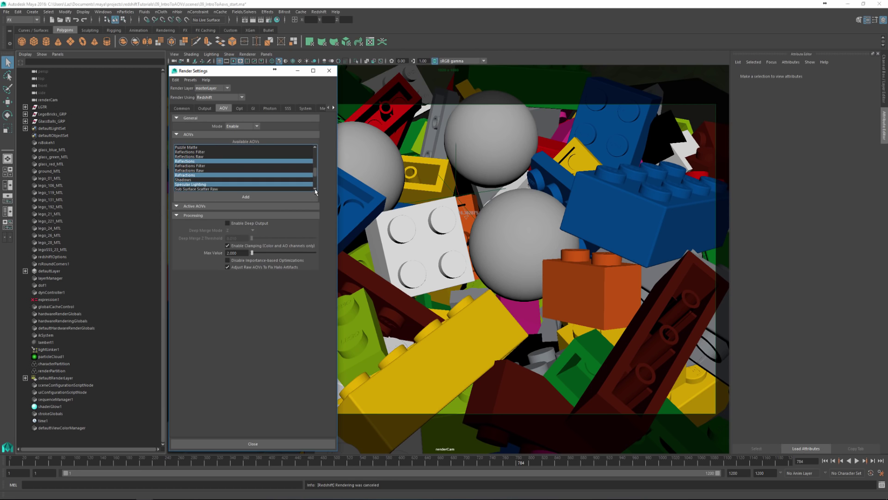
click(316, 189)
click(316, 190)
click(315, 189)
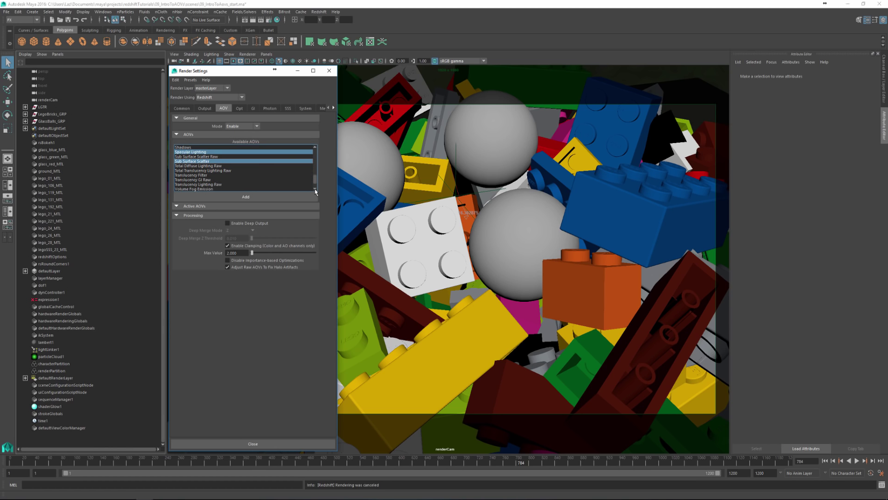
click(316, 189)
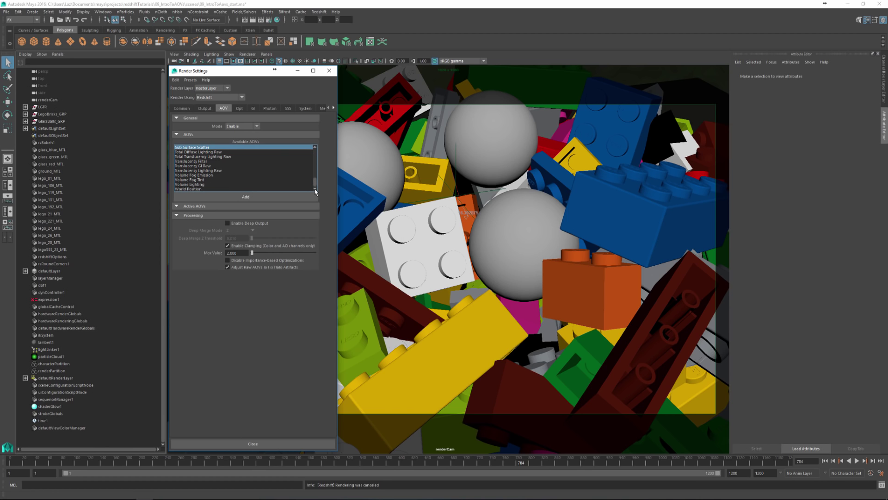
click(251, 197)
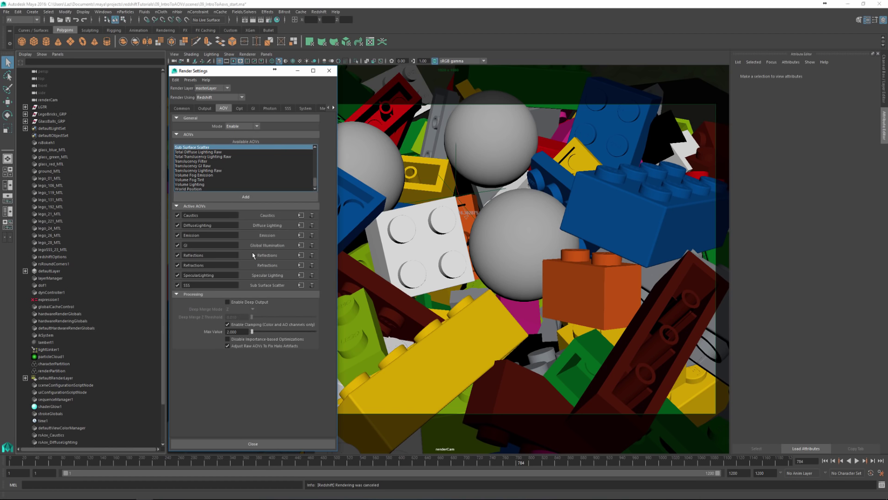
Show the attributes of the Caustics AOV, and add the Depth AOV to the active AOVs
click(301, 216)
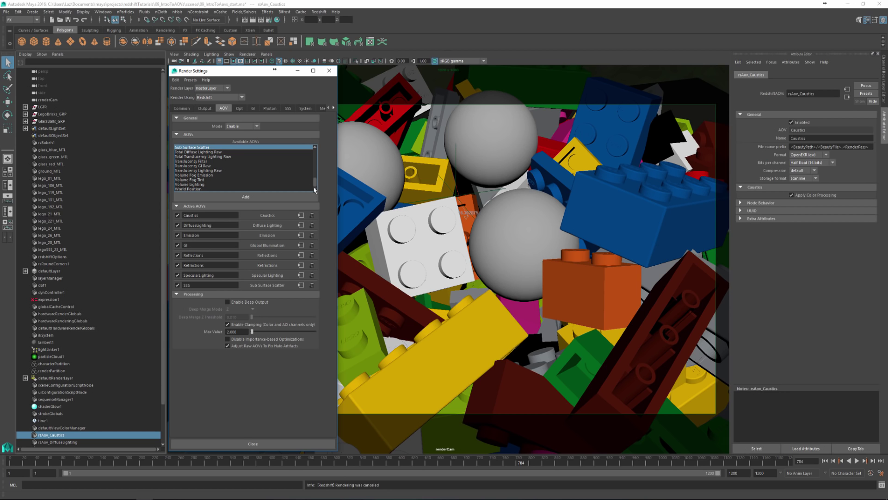
drag(315, 184, 312, 152)
click(207, 151)
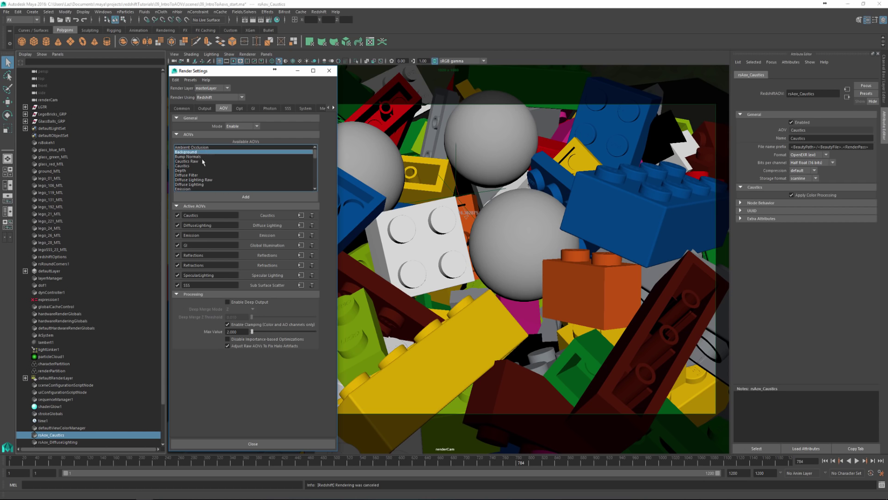
click(181, 170)
click(203, 197)
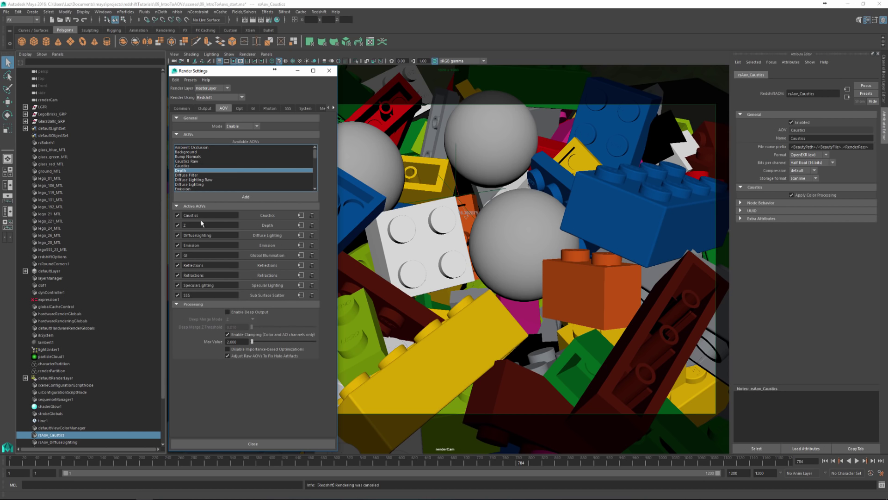
Try Float (32 bits) for the Depth AOV's bits per channel, and restore Half Float (16 bits)
click(301, 225)
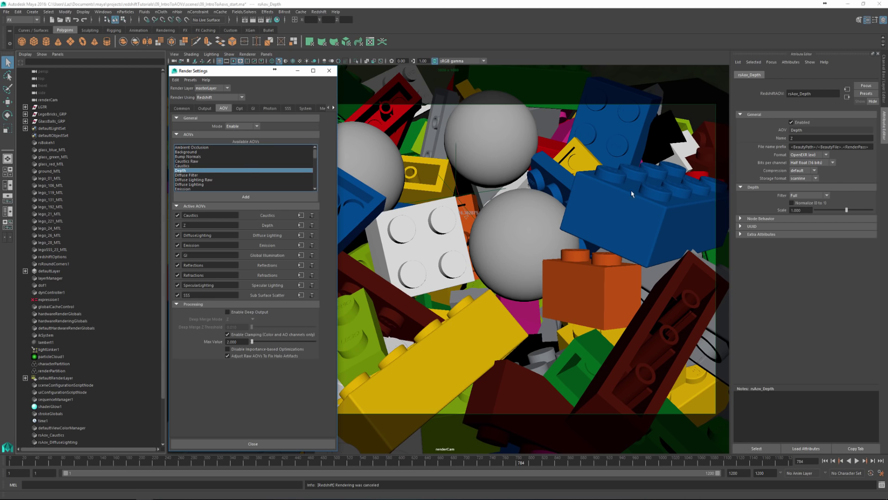
click(812, 163)
click(813, 177)
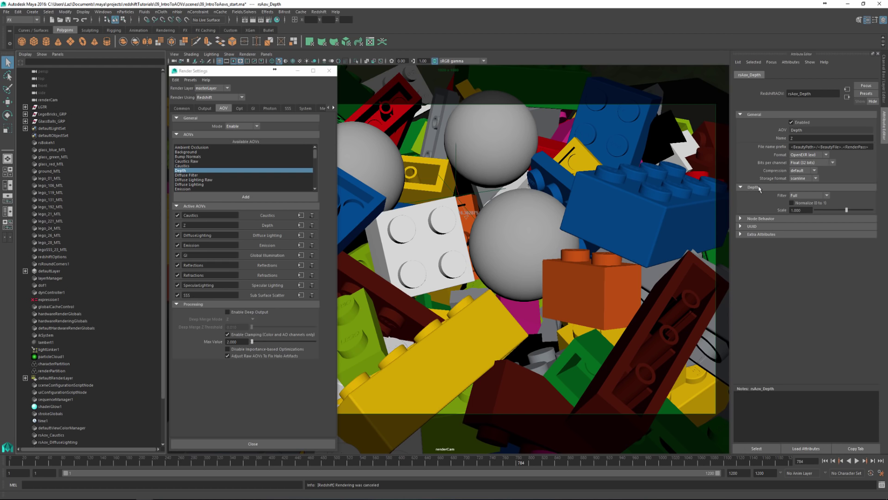
click(817, 162)
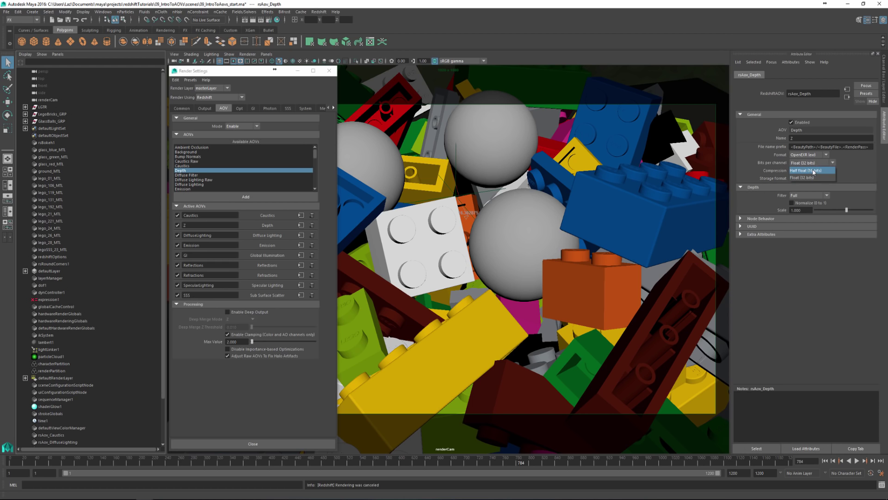
click(809, 170)
click(191, 255)
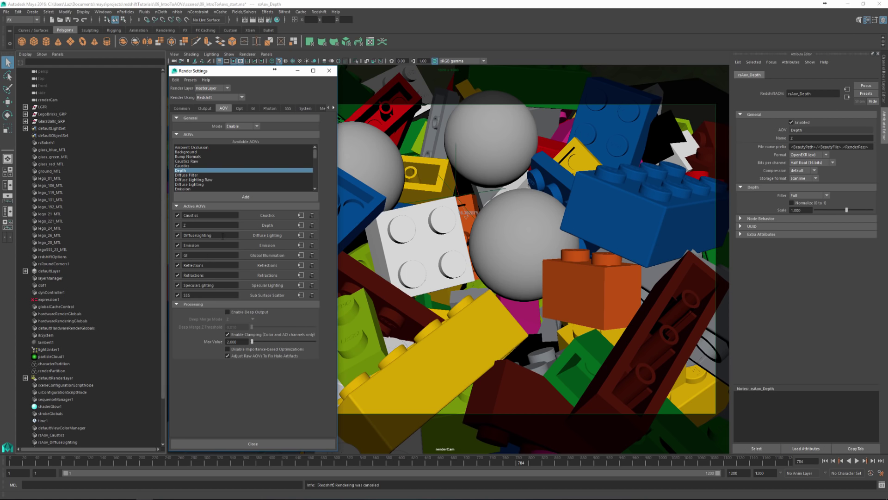
Remove the Depth AOV from the active AOVs and add the Puzzle Matte AOV
click(312, 225)
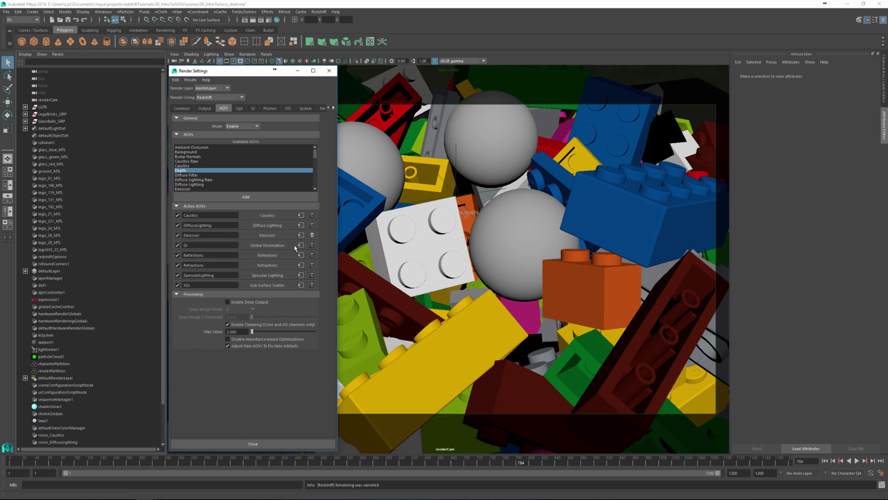
click(230, 175)
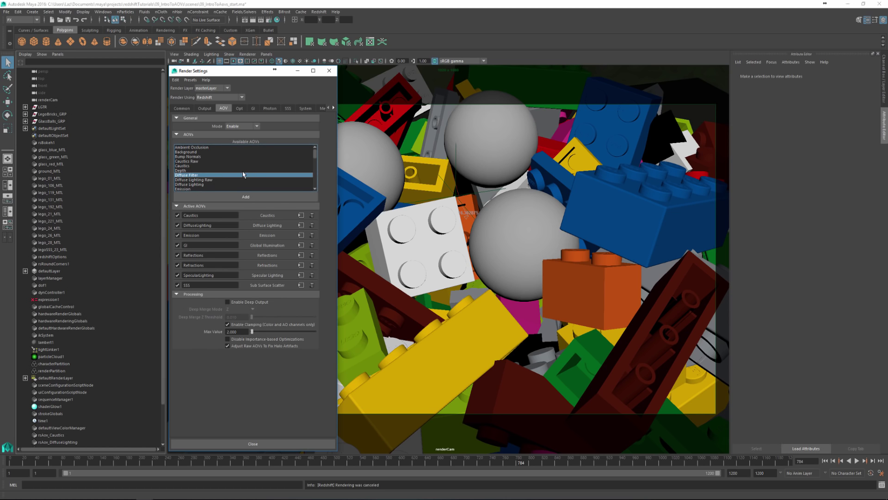
key(p)
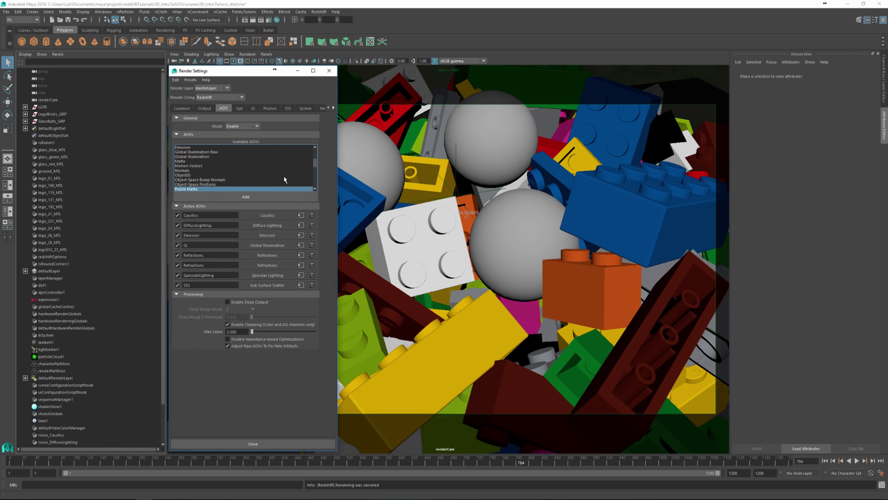
click(259, 197)
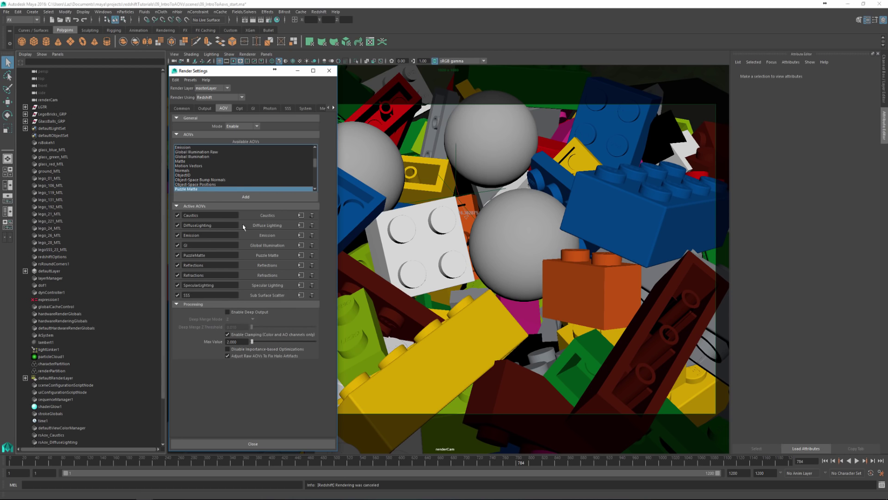
Show the attributes of the Puzzle Matte AOV and set its mode to Object ID
click(301, 255)
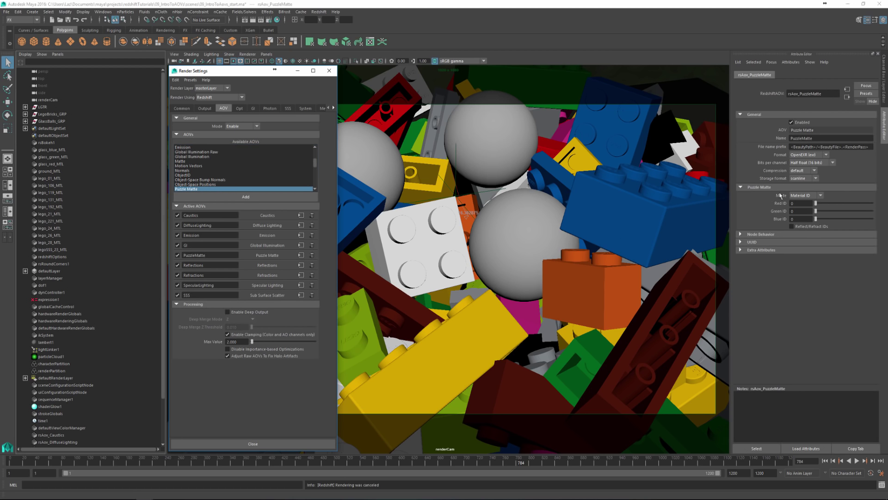
click(807, 196)
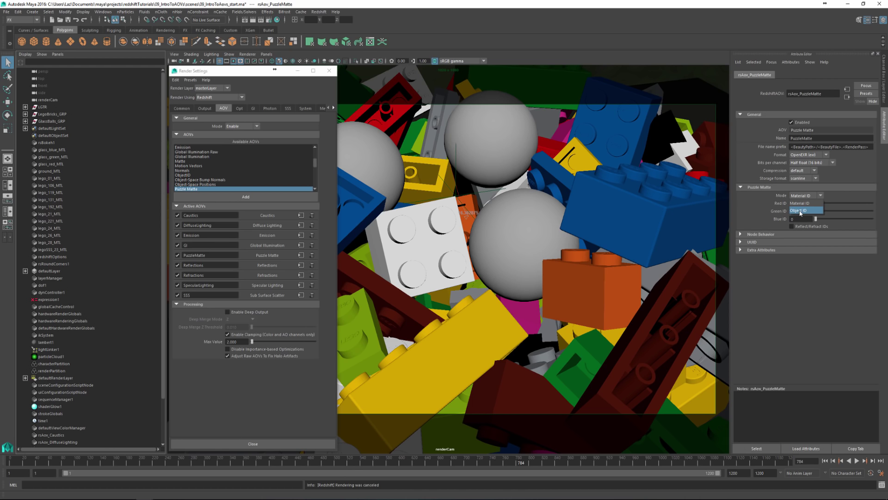
click(801, 212)
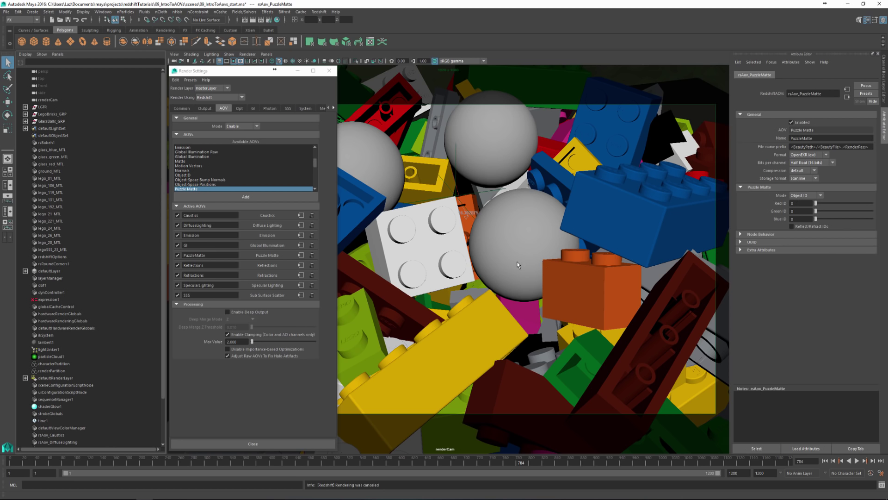
Select the large central glass ball and show the Redshift Object ID setting of its shape
click(508, 231)
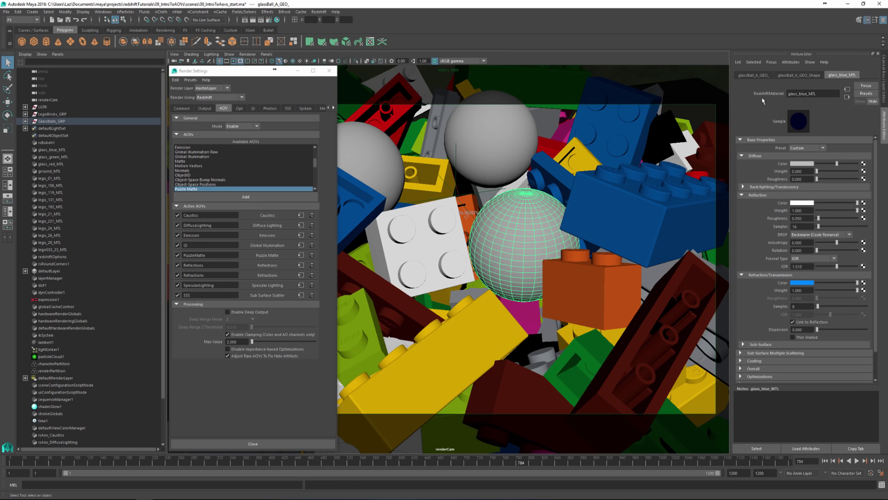
click(786, 75)
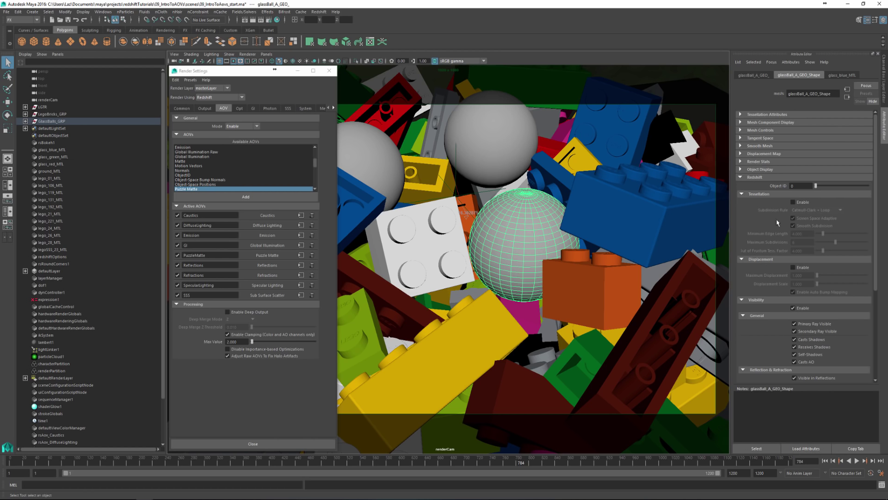
click(797, 185)
Select five Lego bricks around the central glass ball and create a Redshift Object ID node for the selection
click(580, 222)
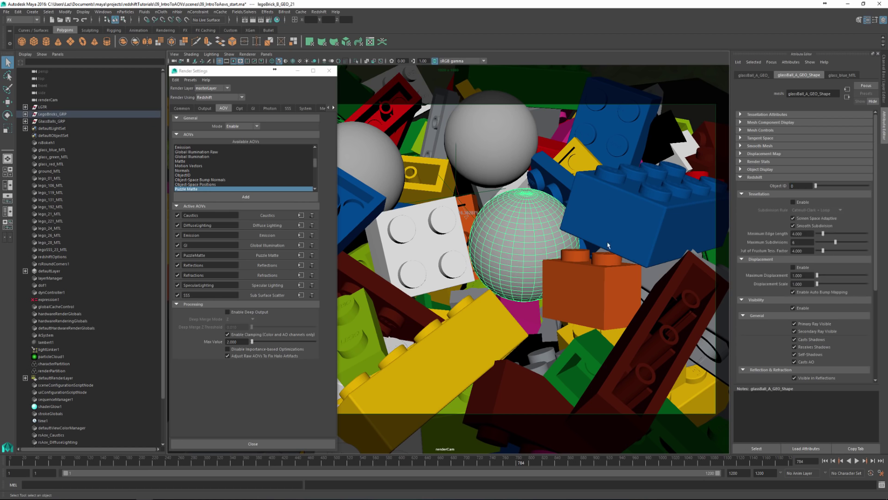
shift+click(603, 289)
shift+click(601, 116)
shift+click(576, 162)
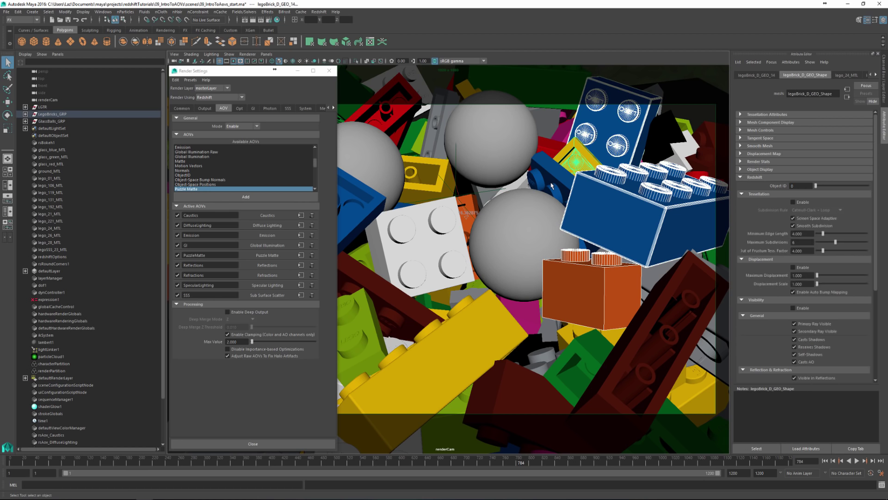
shift+click(536, 221)
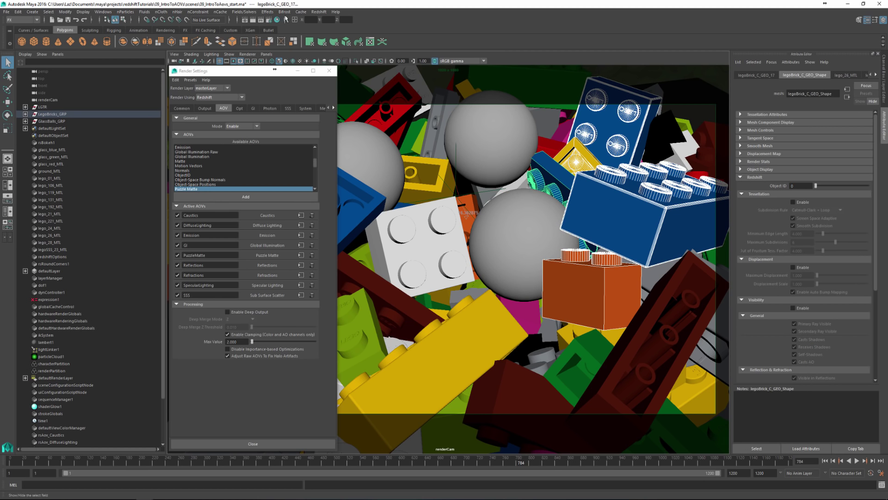
click(318, 11)
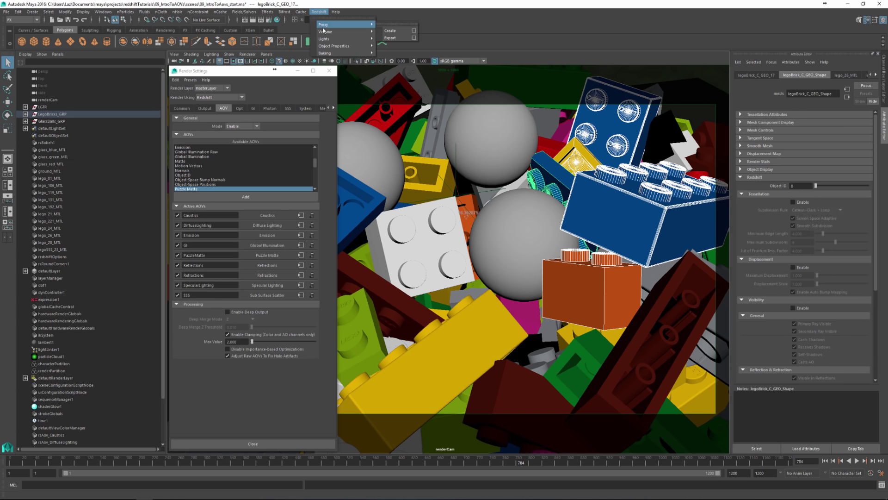
mouse_move(321, 47)
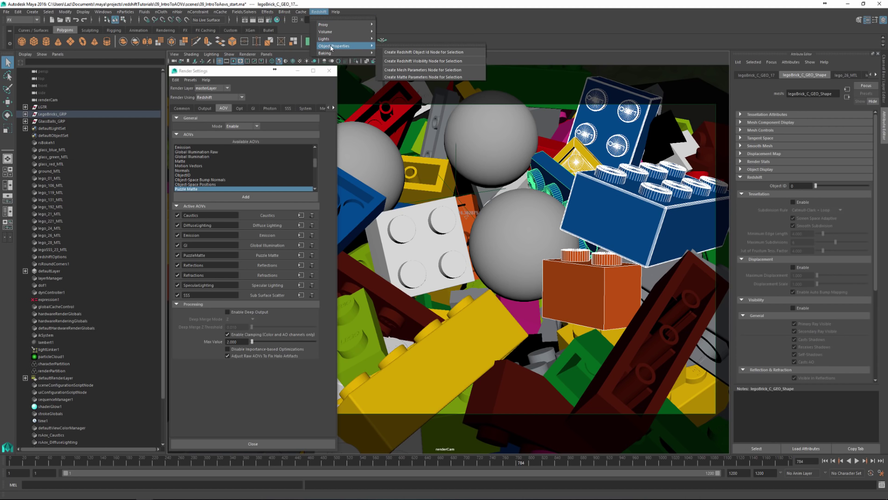
click(427, 52)
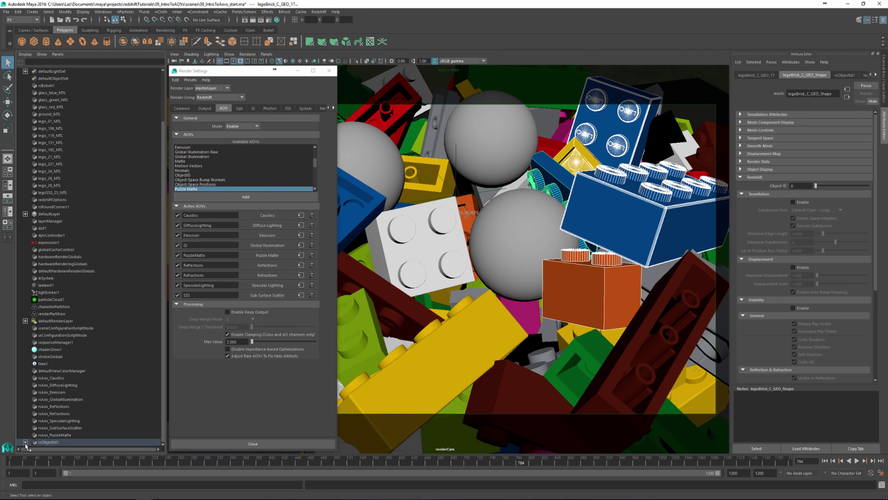
Examine which bricks belong to the new Redshift Object ID node, and delete the node
click(25, 442)
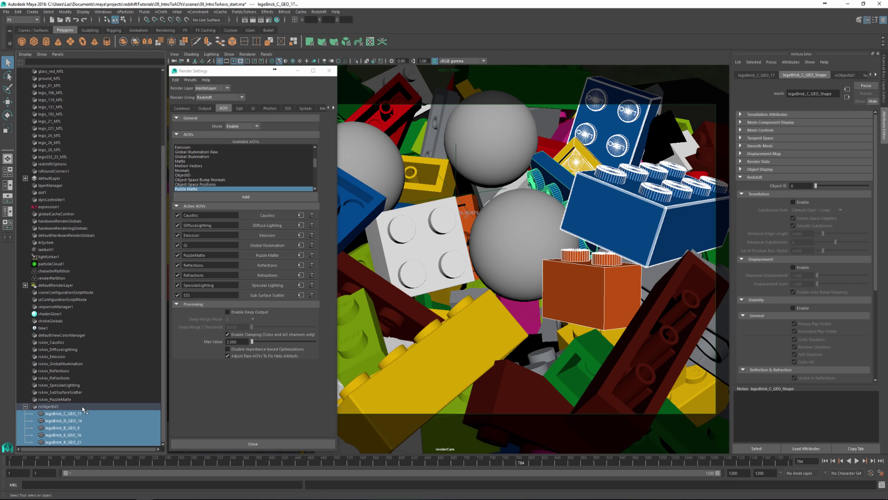
click(51, 407)
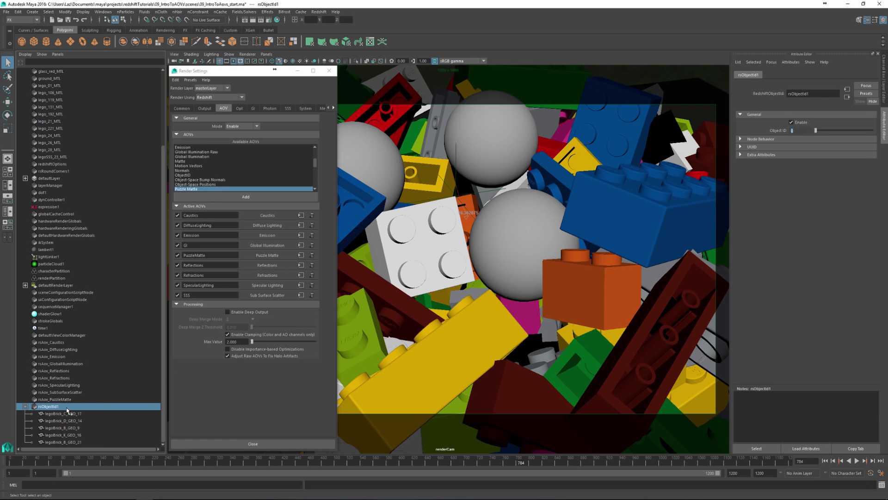
key(Delete)
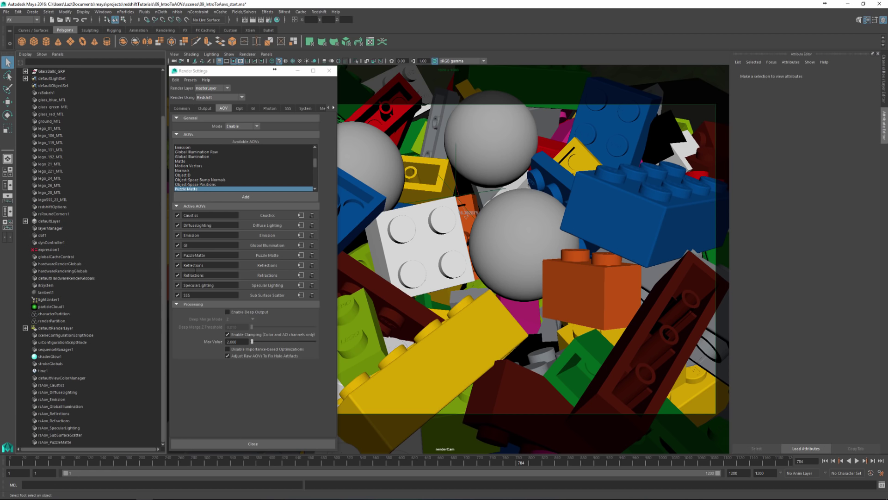
Set the Puzzle Matte AOV to Material ID mode with Red ID 1, Green ID 2 and Blue ID 3
click(300, 254)
click(301, 255)
click(820, 196)
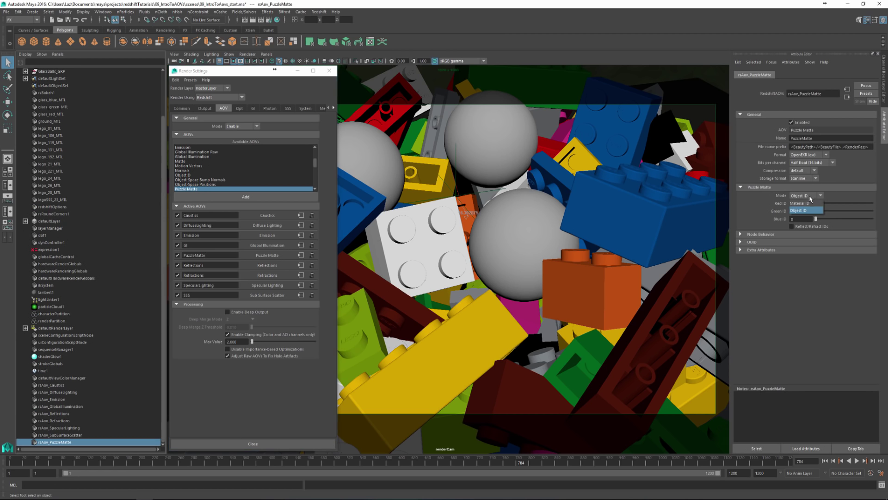
click(806, 205)
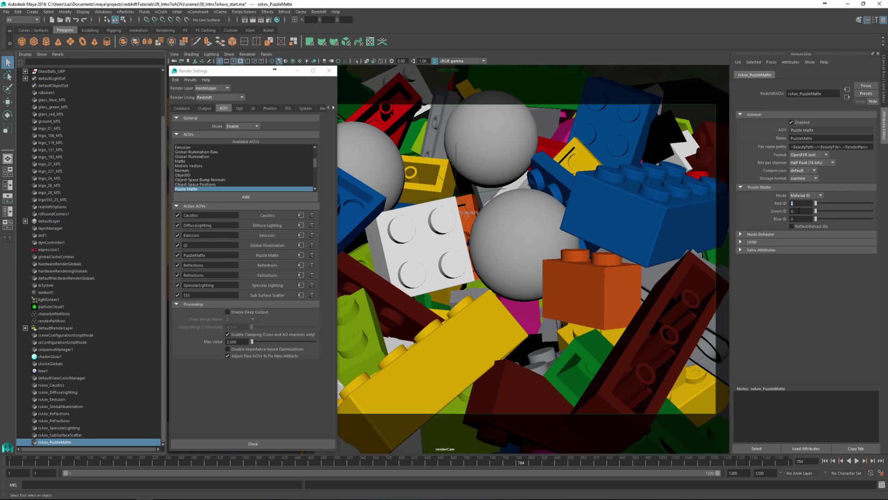
key(Tab)
text(2)
key(Tab)
text(3)
key(Return)
Select the red glass ball and check the Material ID on the shading group of glass_red_MTL
click(539, 225)
click(370, 160)
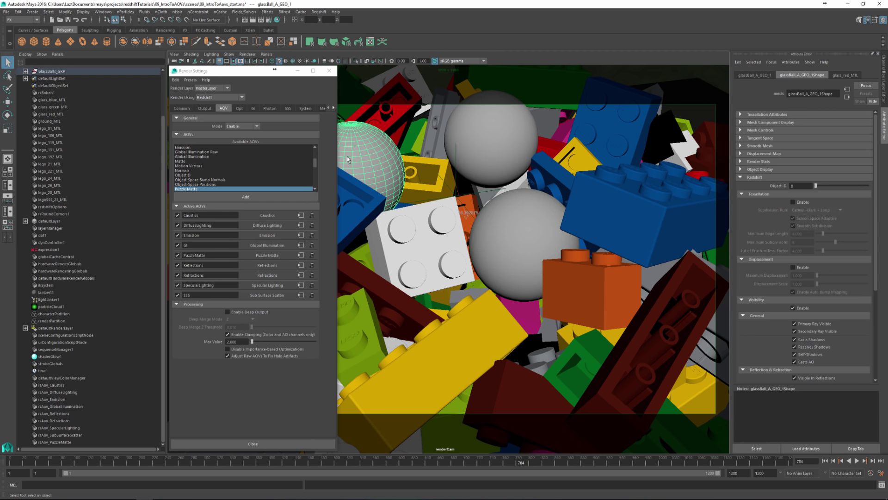
click(845, 76)
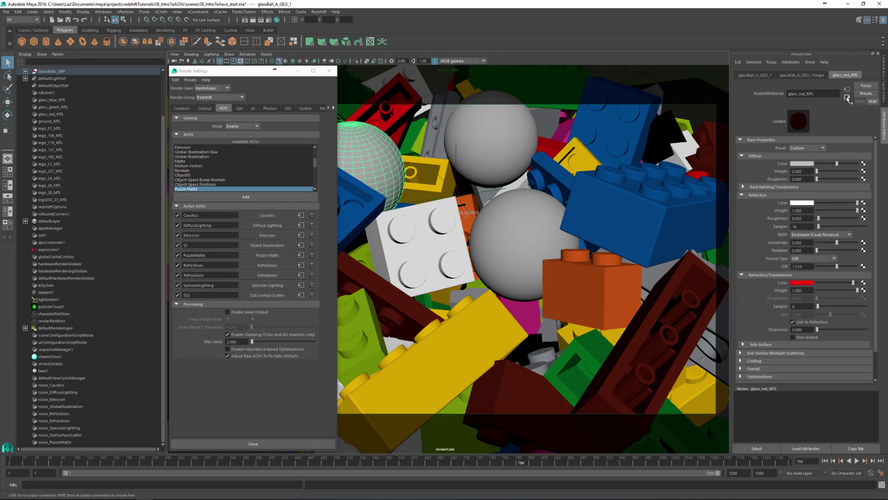
click(847, 97)
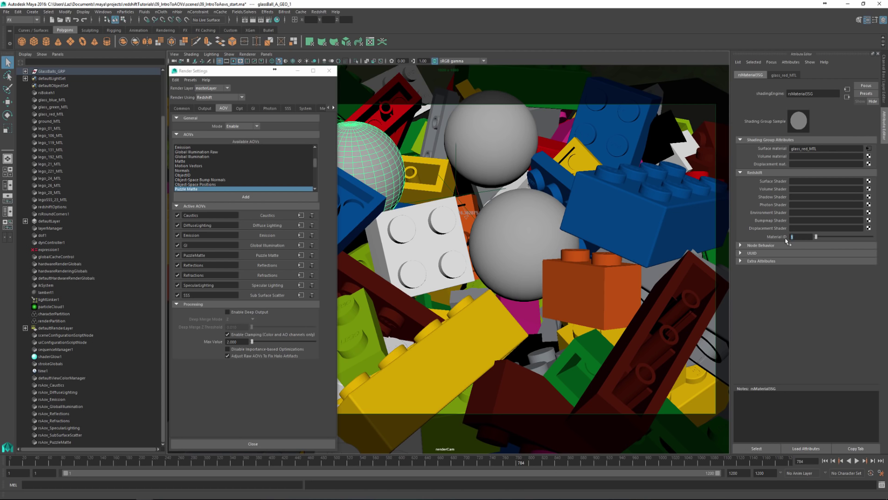
Check the Material IDs on the shading groups of the green and blue glass balls' materials
click(491, 151)
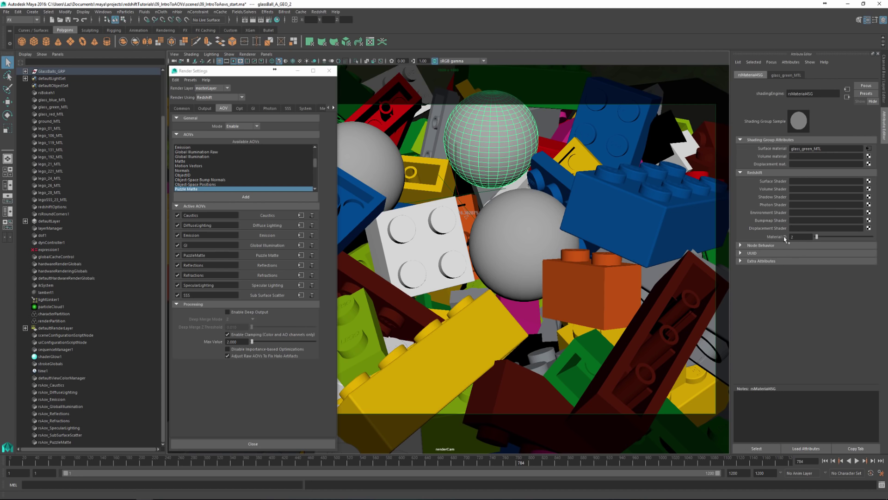
click(541, 221)
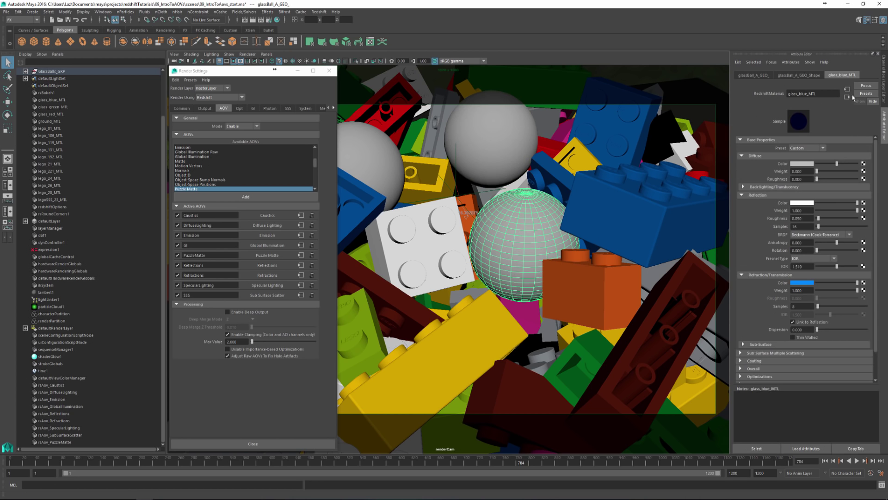
click(847, 98)
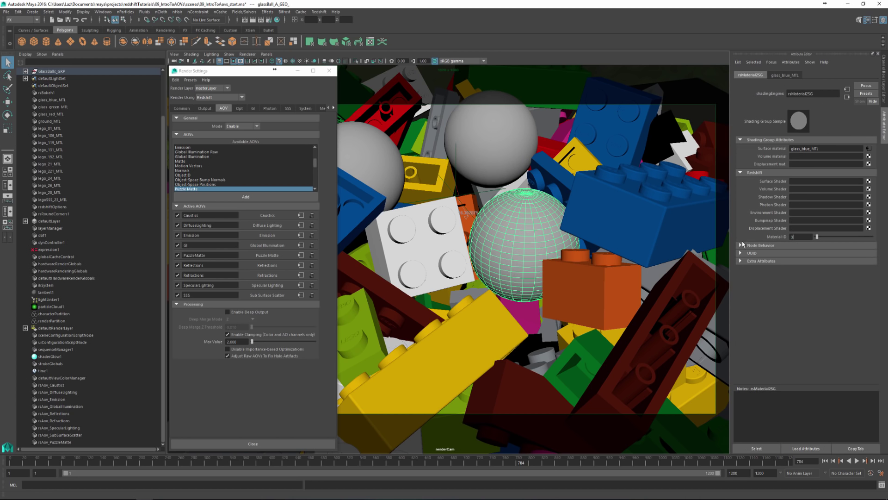
click(495, 141)
click(369, 167)
click(499, 147)
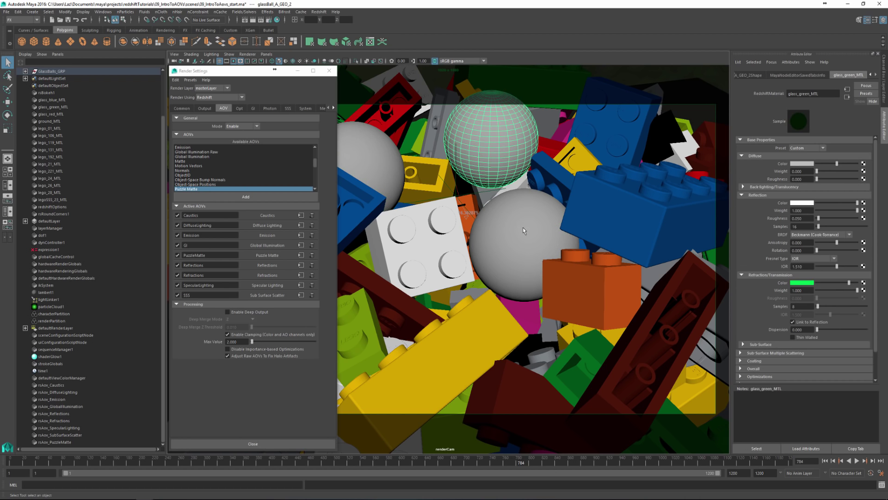
click(523, 228)
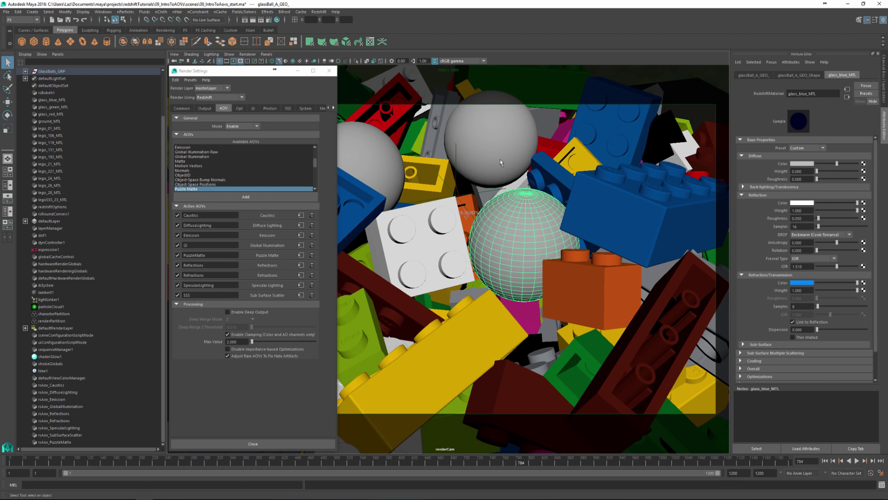
Enable Reflect/Refract IDs for the Puzzle Matte AOV, and show the common render settings
click(301, 255)
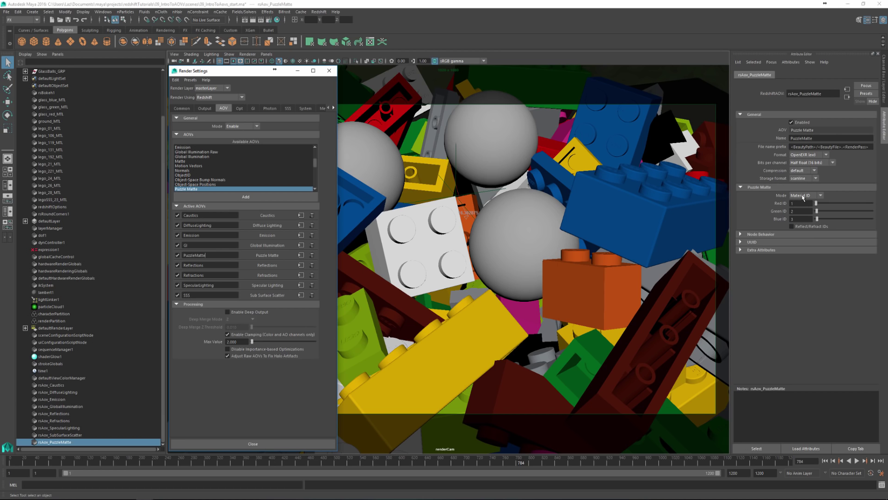
click(798, 204)
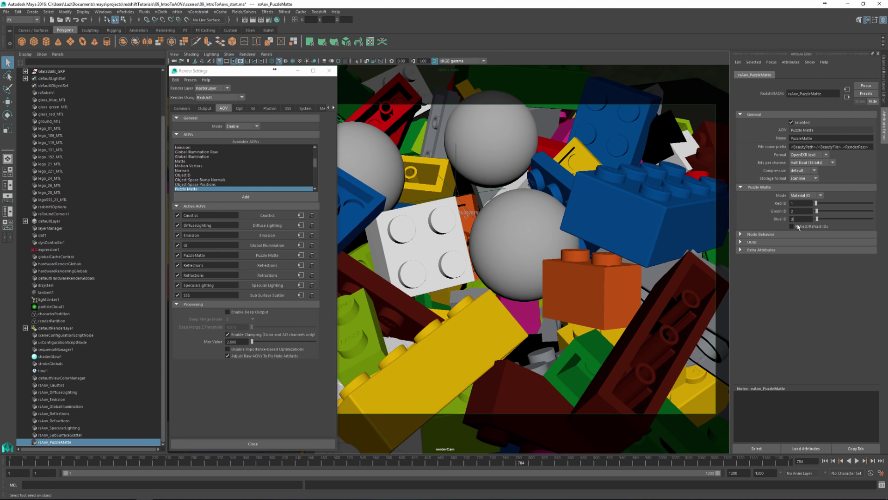
click(796, 228)
click(310, 310)
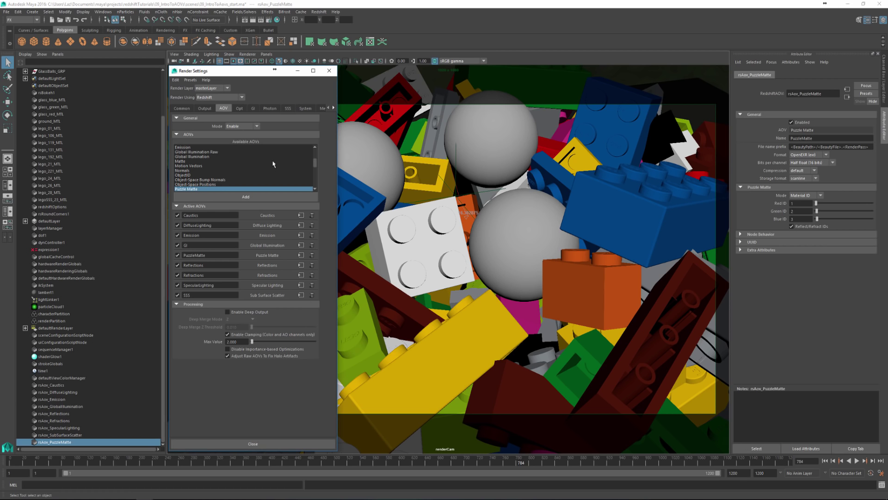
click(182, 109)
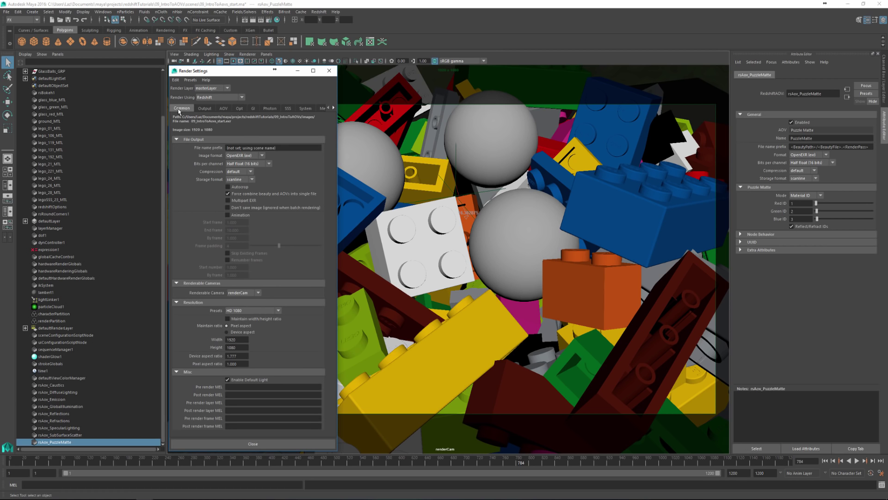